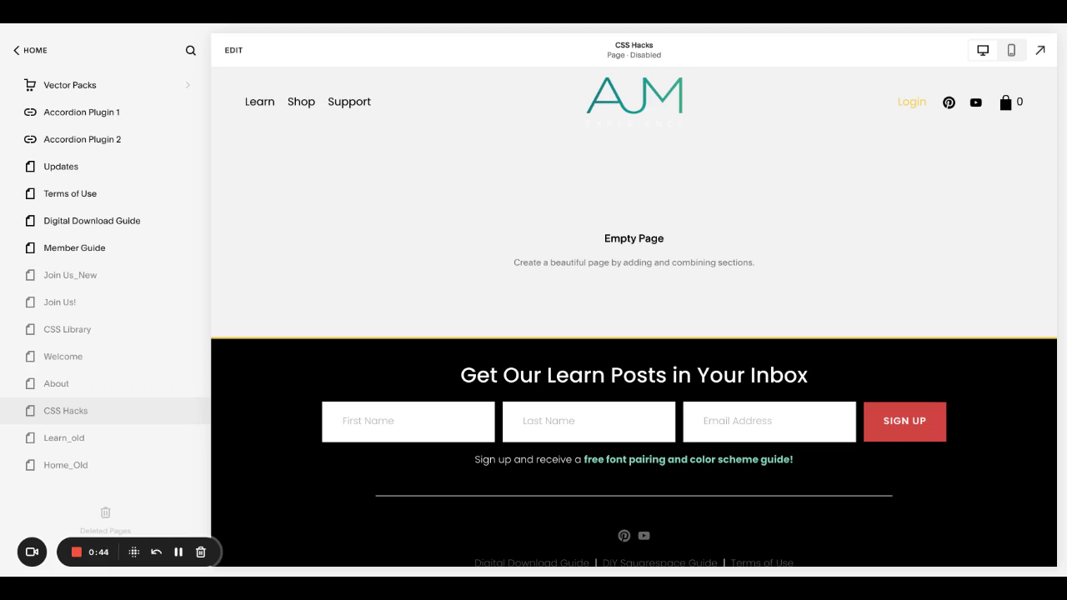
Enter edit mode on the empty CSS Hacks page
left_click(237, 52)
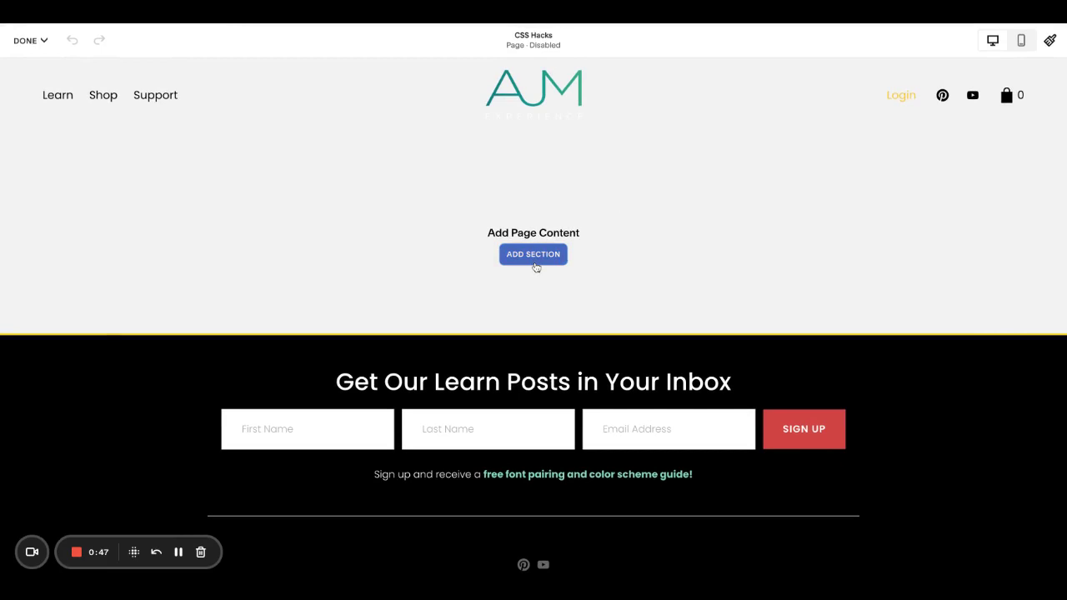
Add a blank section holding one widened empty text block, removing a stray image block
left_click(533, 255)
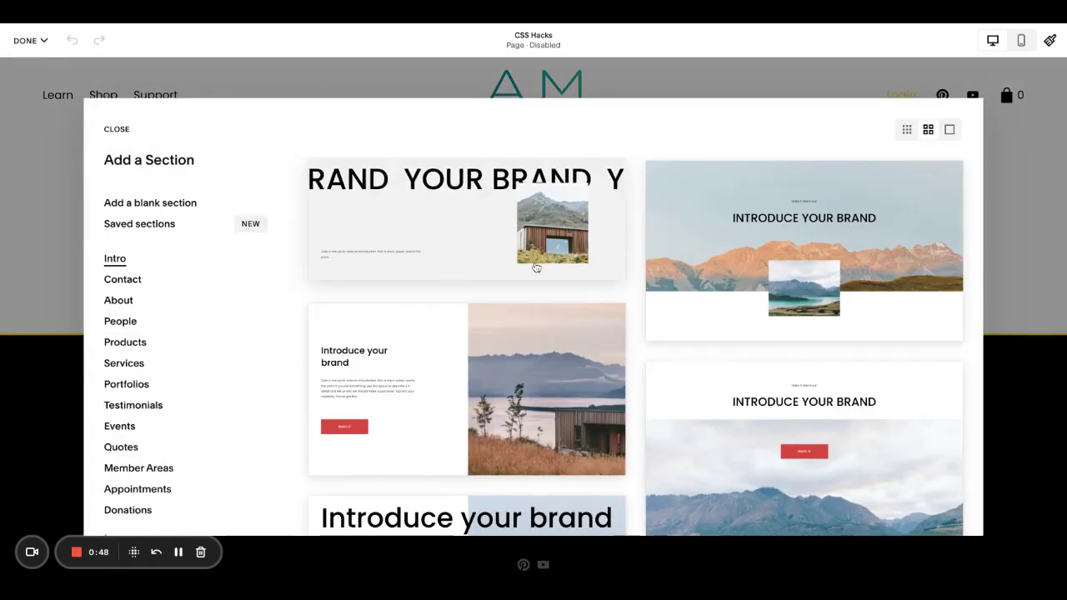
left_click(189, 205)
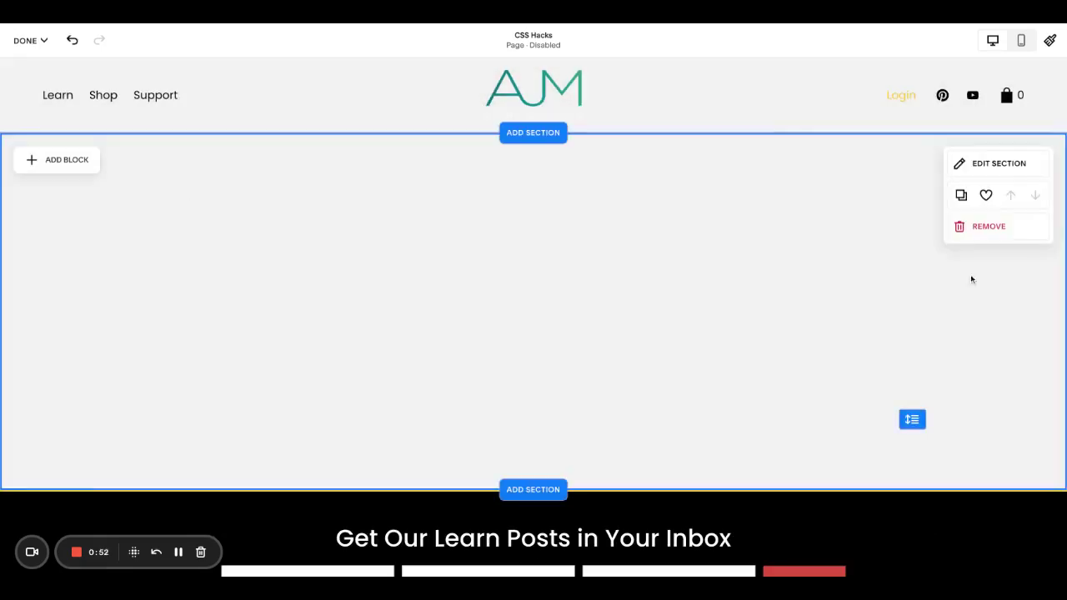
left_click(77, 164)
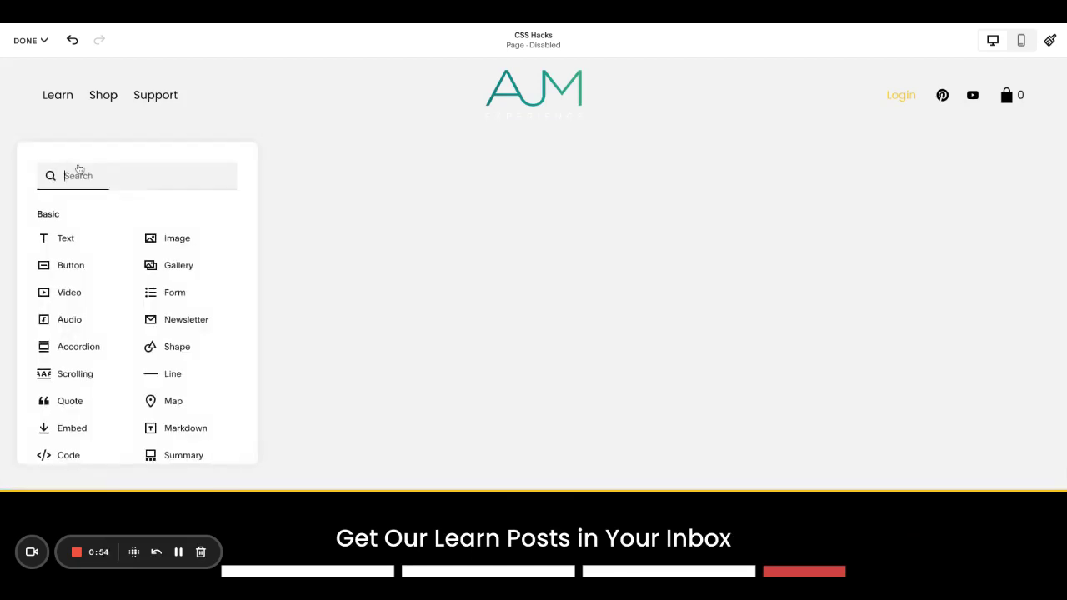
left_click(200, 239)
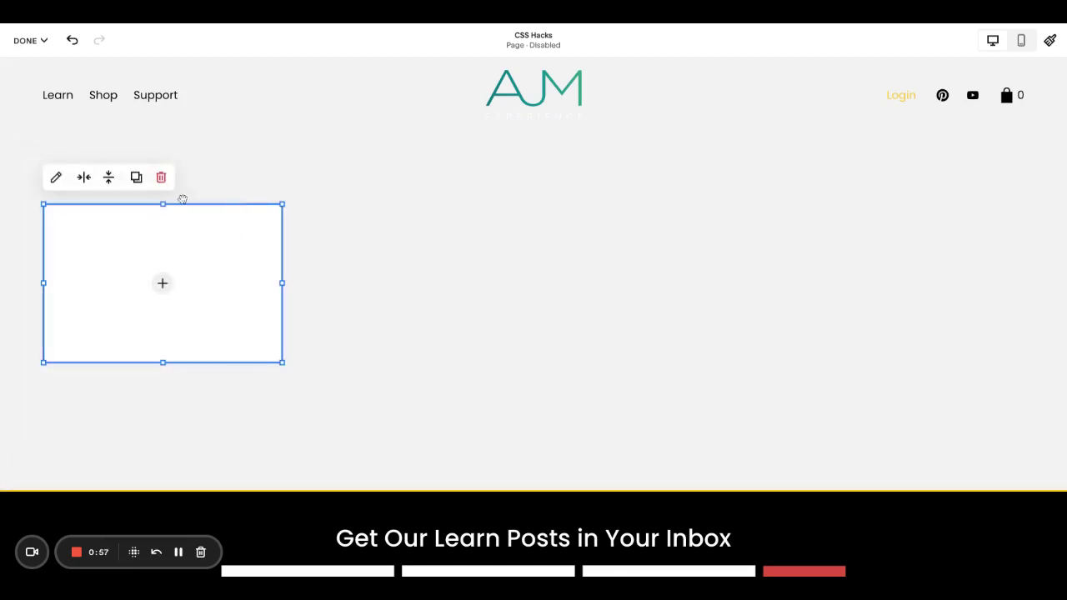
left_click(161, 177)
left_click(83, 160)
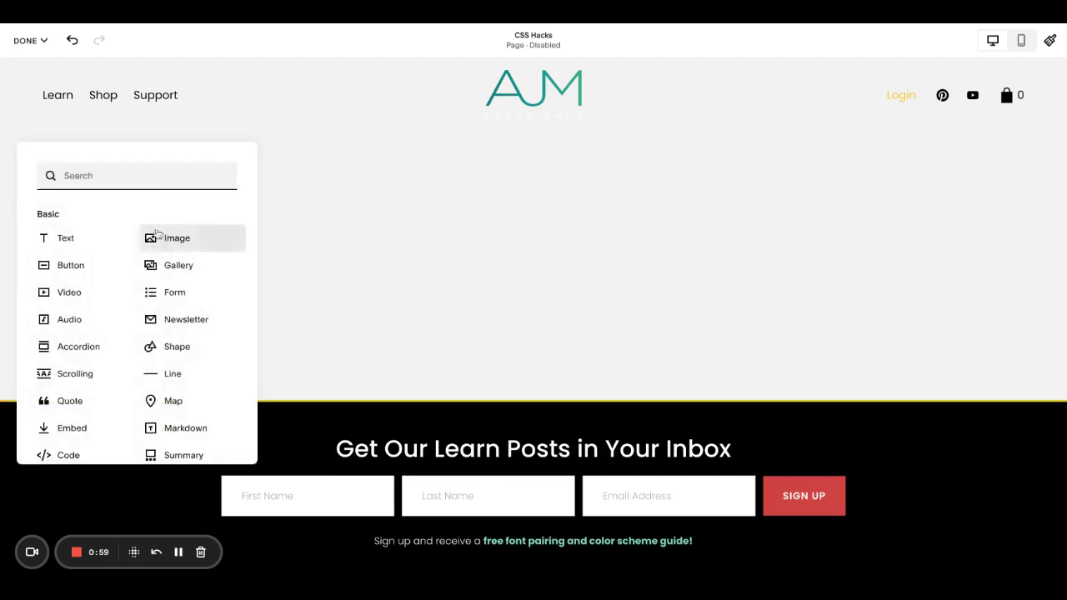
left_click(65, 238)
mouse_move(193, 244)
left_mouse_down()
mouse_move(403, 291)
mouse_move(775, 318)
left_mouse_up()
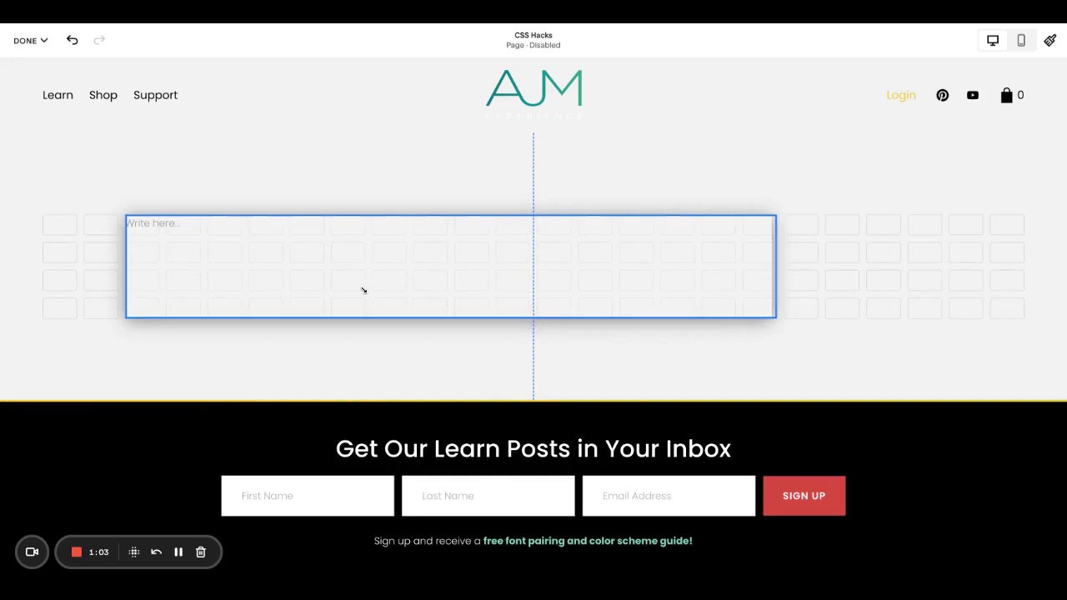
Paste a Lorem ipsum placeholder paragraph into the text block and move it lower
left_click(211, 232)
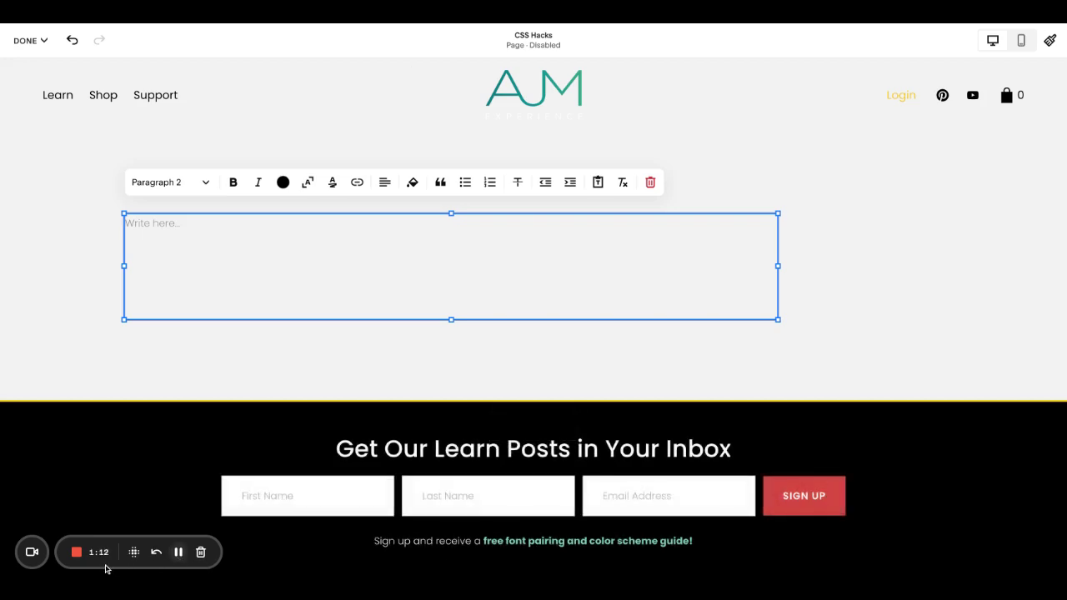
key("Escape")
left_click(171, 223)
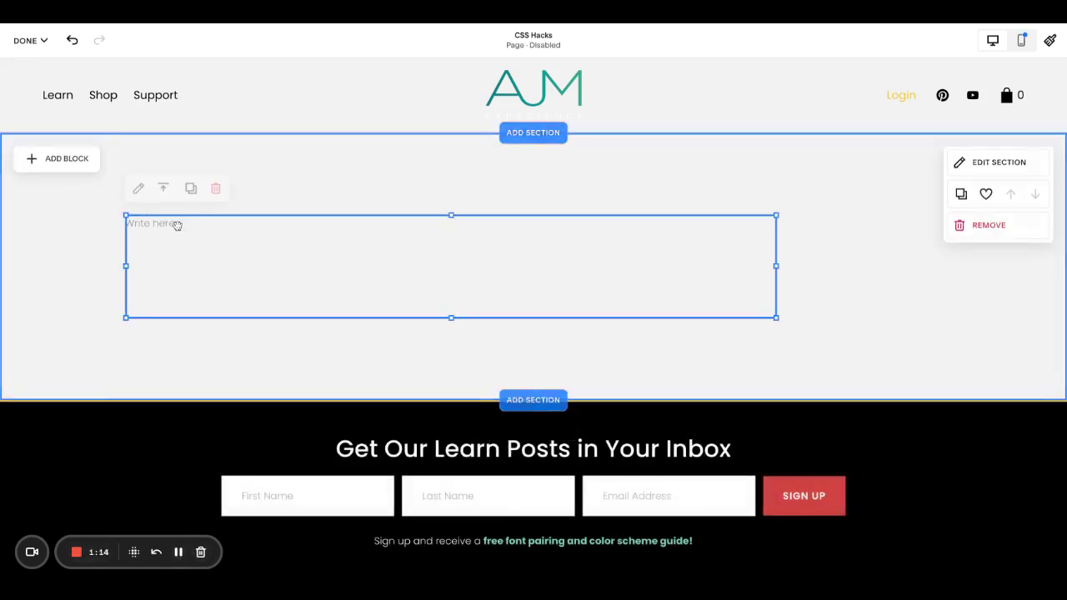
type("Lorem ipsum dolor sit amet, consectetur adipiscing elit, sed do eiusmod tempor incididunt ut labore et dolore magna aliqua. Ut enim ad minim veniam, quis nostrud exercitation ullamco laboris nisi ut aliquip ex ea commodo consequat. Duis aute irure dolor in reprehenderit in voluptate velit esse cillum dolore eu fugiat nulla pariatur. Excepteur sint occaecat cupidatat non proident, sunt in culpa qui officia deserunt mollit anim id est laborum.")
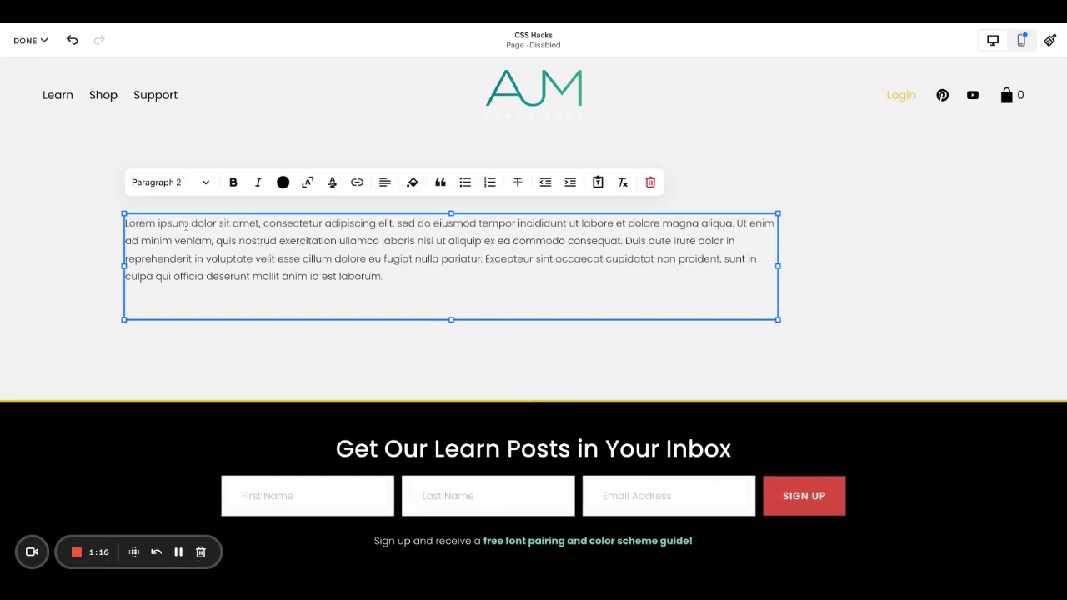
left_click_drag(197, 215, 200, 341)
left_click(200, 342)
Add a second, enlarged empty text block aligned above the paragraph
left_click(60, 159)
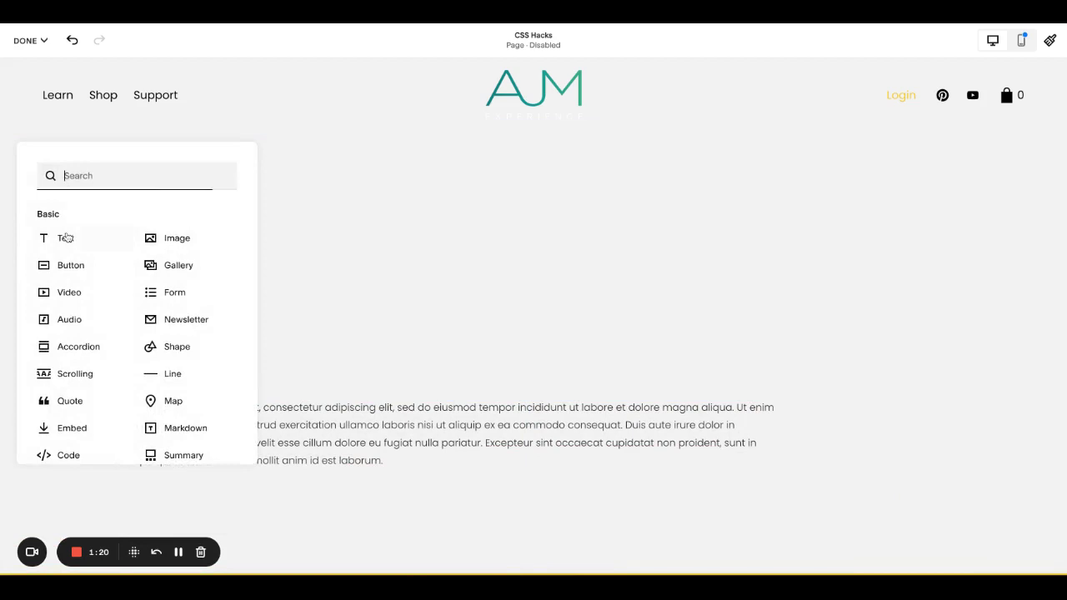
left_click(65, 239)
left_click_drag(105, 205, 188, 204)
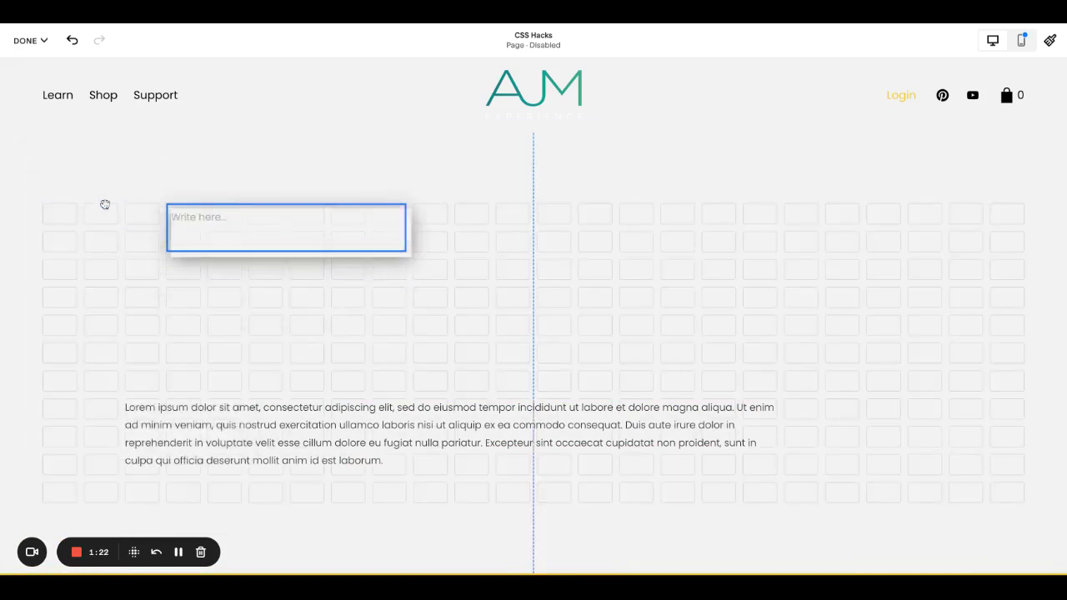
mouse_move(364, 251)
left_mouse_down()
mouse_move(572, 336)
mouse_move(693, 362)
left_mouse_up()
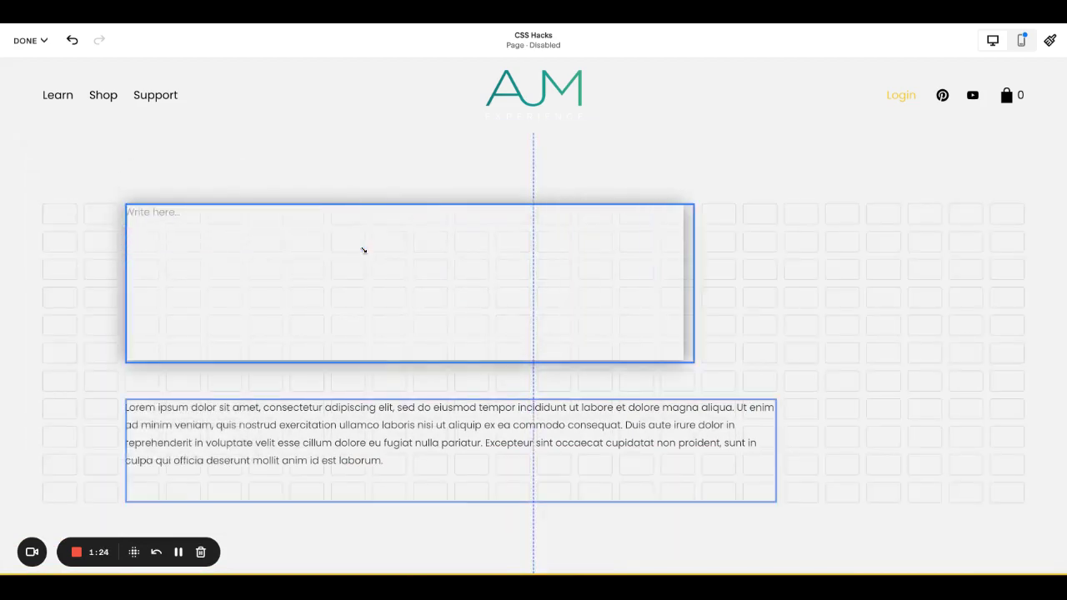
Copy the paragraph's first sentence into the top text block
left_click(393, 425)
left_click(393, 425)
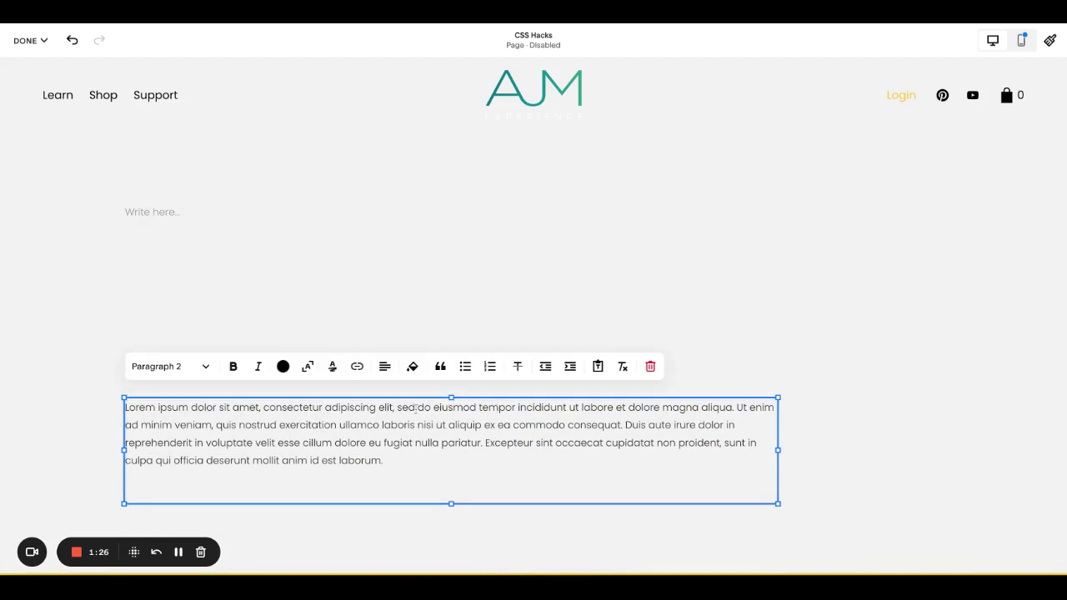
left_click_drag(392, 406, 125, 407)
key("ctrl+c")
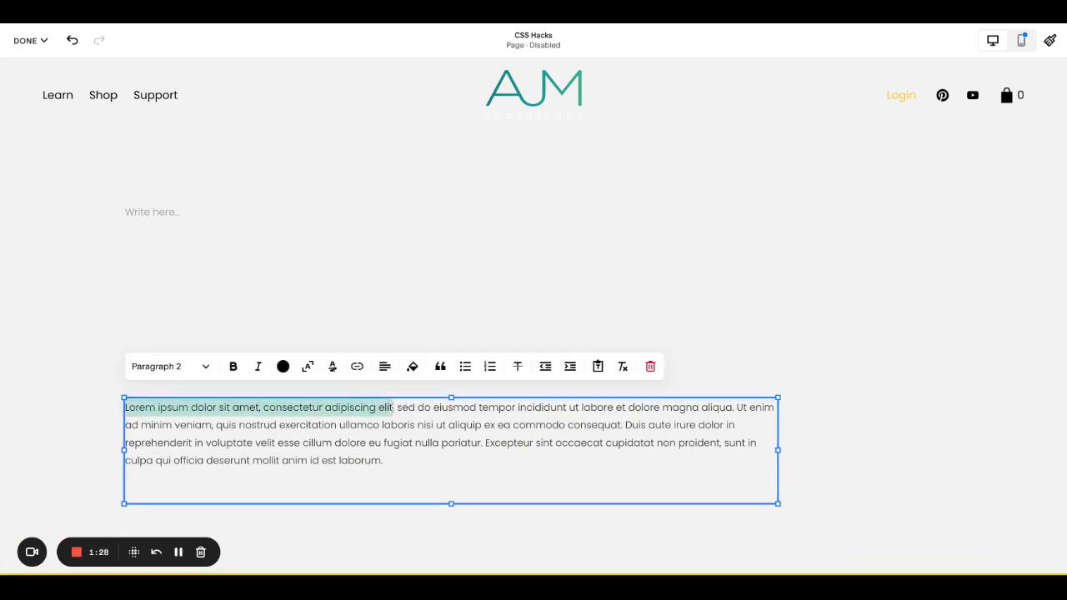
left_click(205, 205)
key("ctrl+v")
Make the top line a Heading 1 and widen its block
left_click(171, 171)
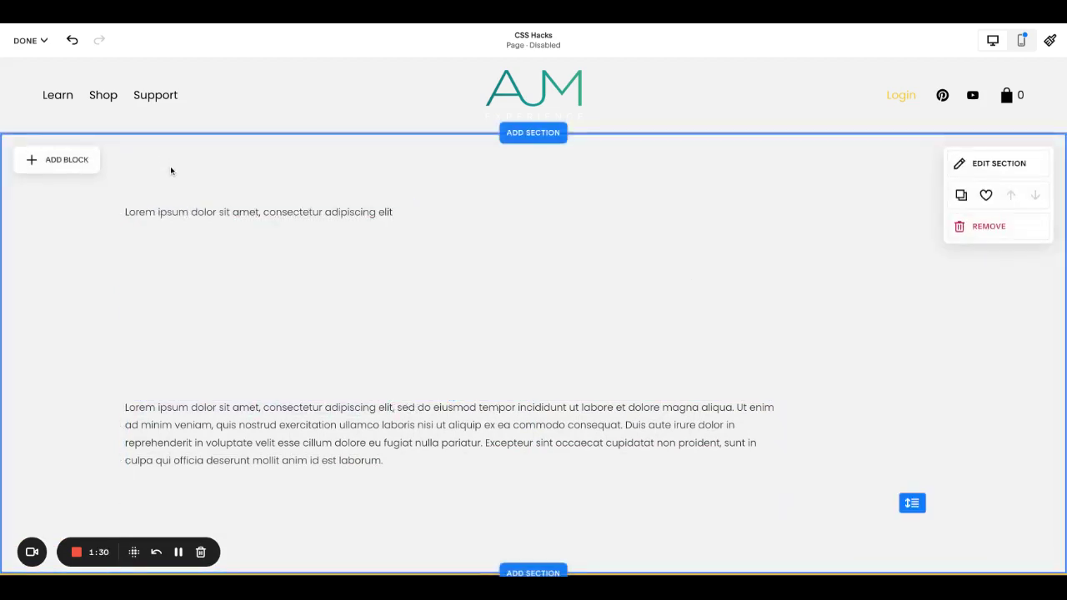
left_click(169, 225)
triple_click(175, 212)
left_click(171, 171)
left_click(158, 202)
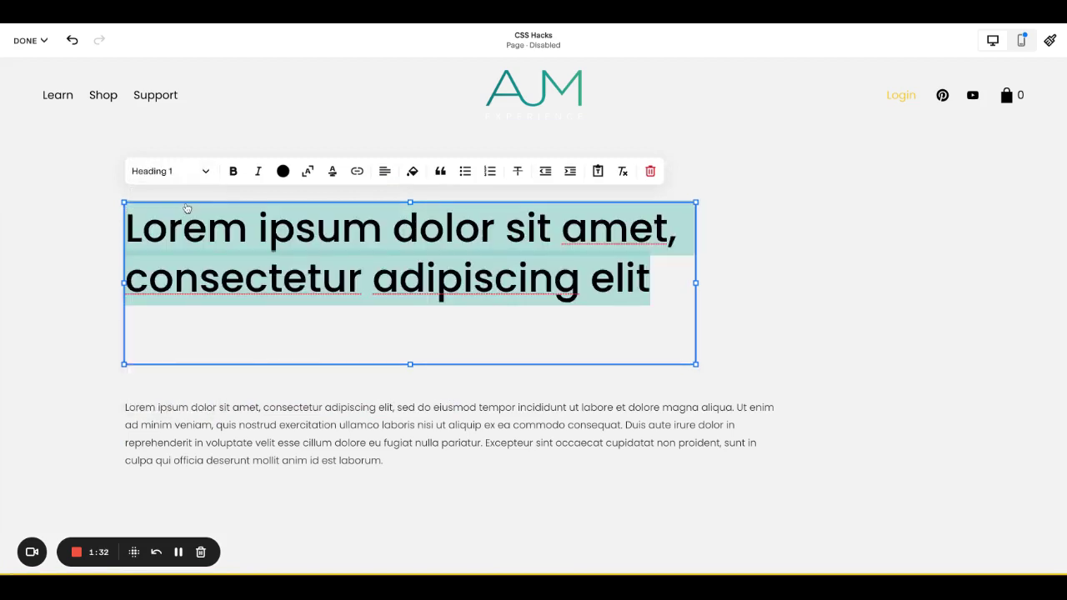
left_click(750, 288)
left_click(673, 284)
left_click_drag(694, 284, 768, 275)
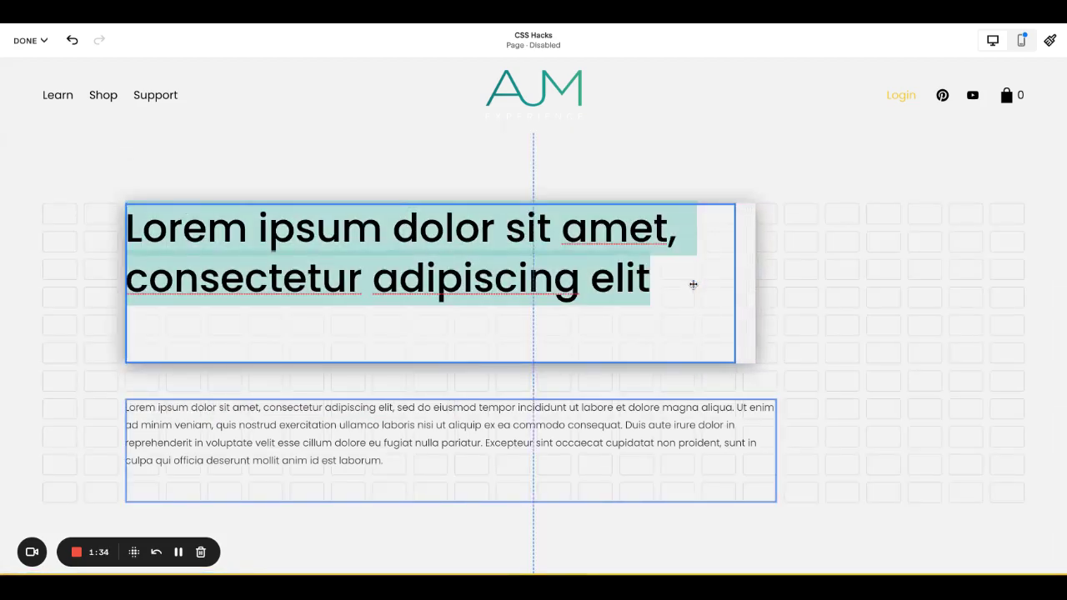
left_click_drag(457, 365, 453, 362)
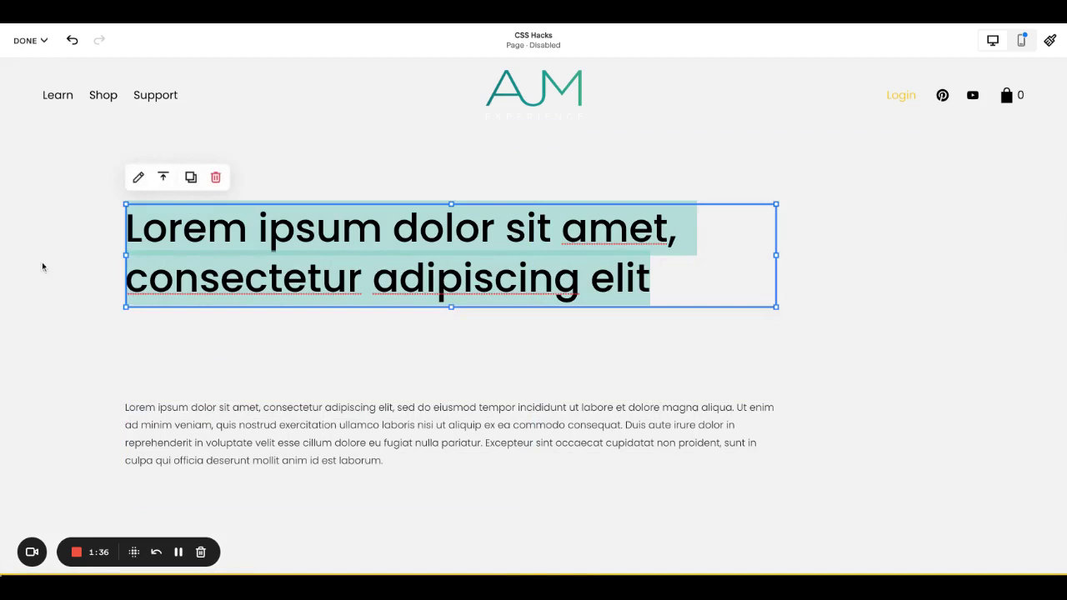
Place a Primary-style LEARN MORE button just below the heading
left_click(43, 267)
left_click(61, 160)
mouse_move(71, 265)
left_mouse_down()
mouse_move(117, 231)
mouse_move(197, 341)
left_mouse_up()
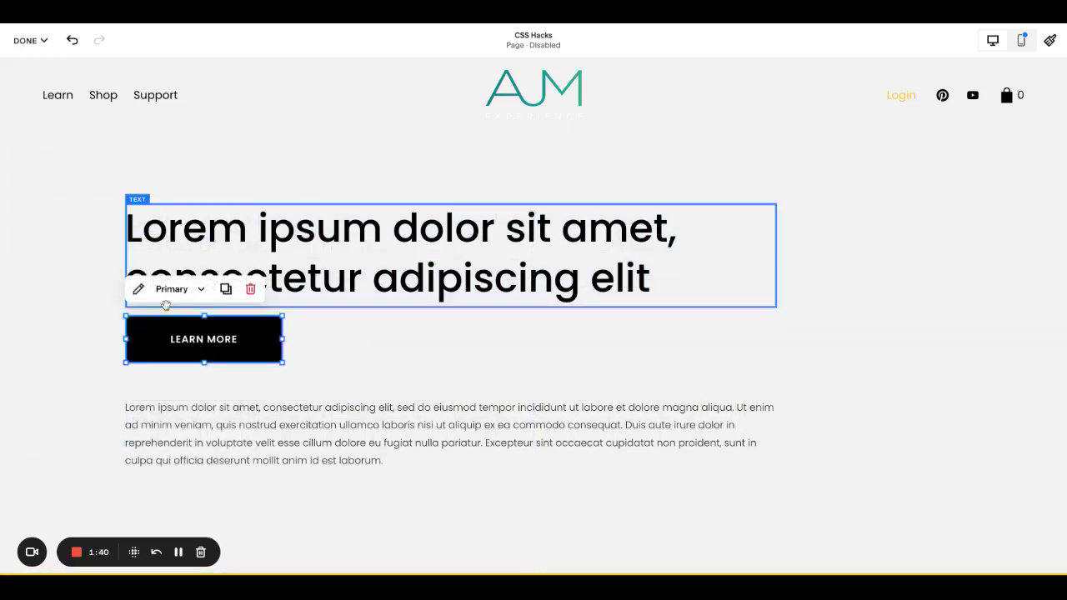
left_click(200, 289)
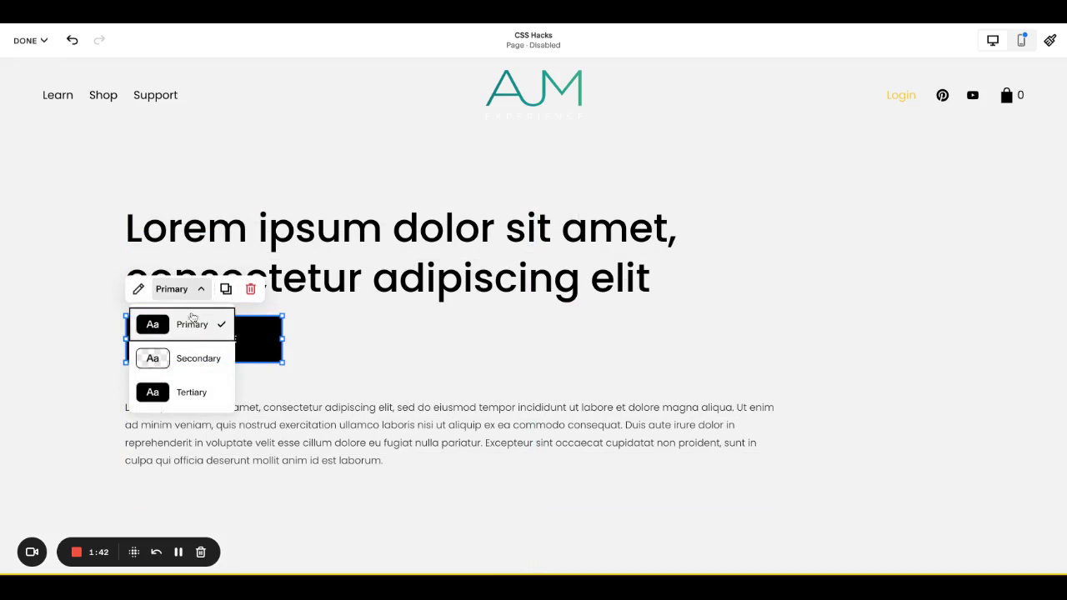
left_click(355, 343)
Apply a dark colour theme to the hero section
left_click(981, 198)
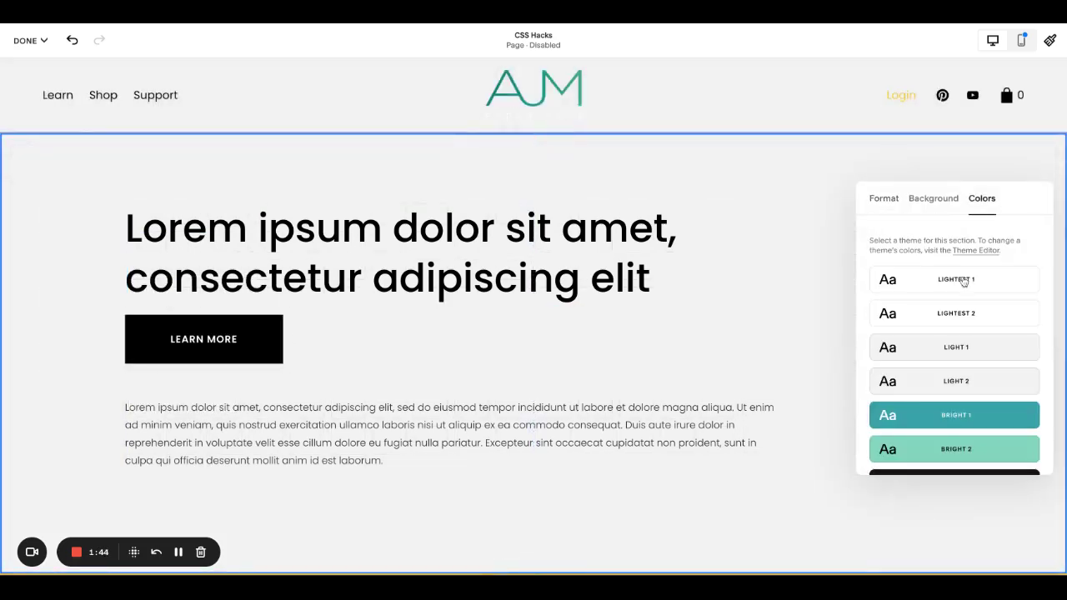
scroll(954, 325, "down", 2)
scroll(954, 325, "down", 2)
left_click(954, 326)
left_click(366, 185)
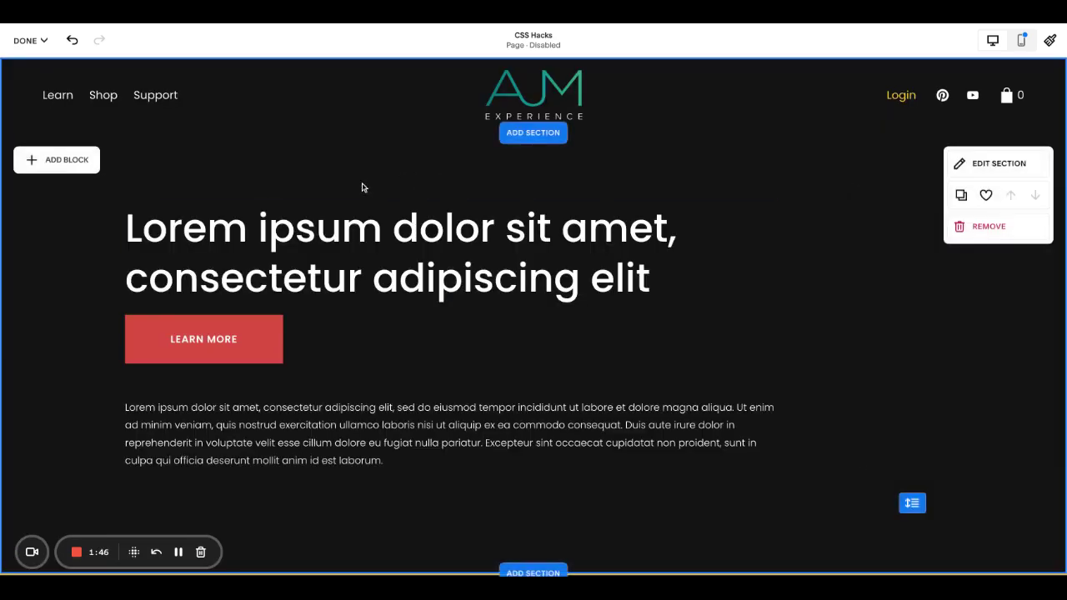
Rearrange the paragraph, button and heading into their final hero positions
left_click(184, 343)
left_click(444, 351)
scroll(444, 351, "down", 1)
left_click_drag(372, 340, 503, 347)
left_click_drag(528, 314, 281, 425)
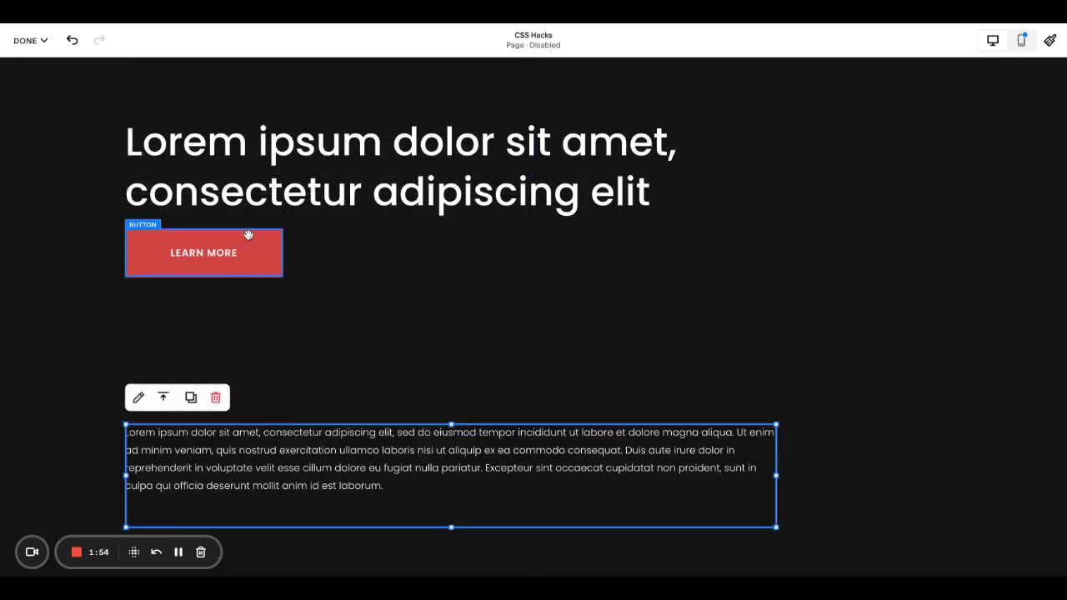
left_click_drag(248, 235, 255, 313)
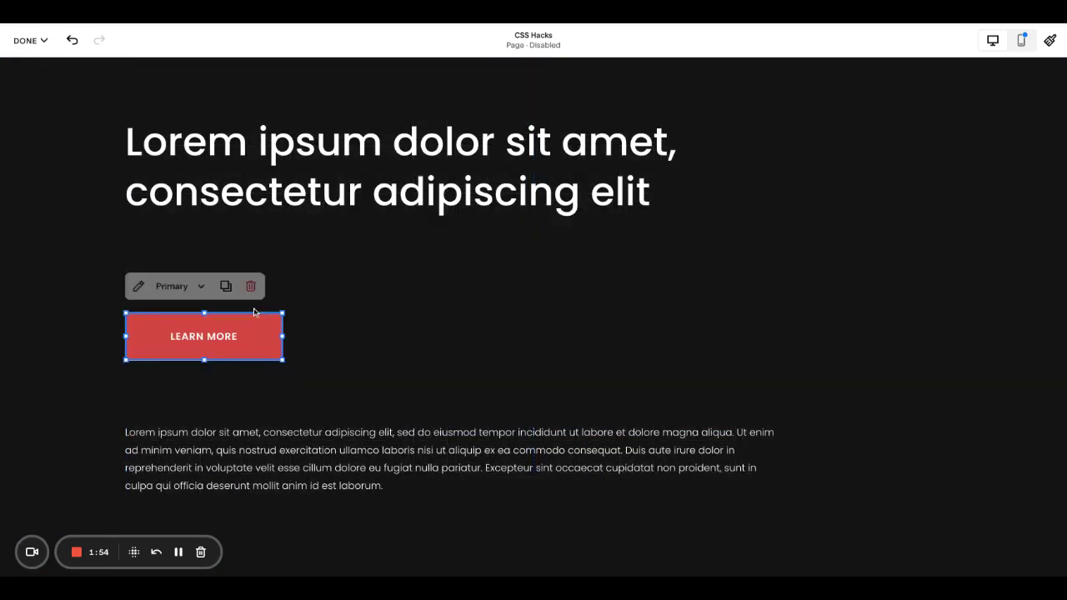
left_click(400, 303)
scroll(309, 252, "up", 2)
left_click_drag(309, 253, 295, 245)
Add a Heading 4 label 'Lorem ipsum dolor' above the hero heading
left_click(50, 161)
left_click(96, 242)
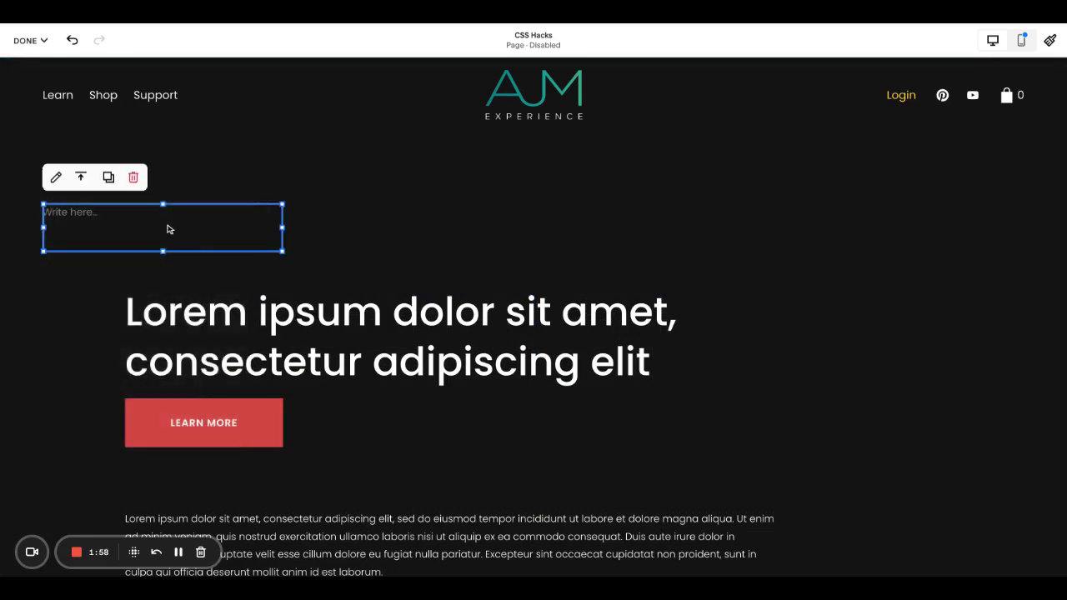
left_click(137, 209)
left_click_drag(137, 209, 217, 246)
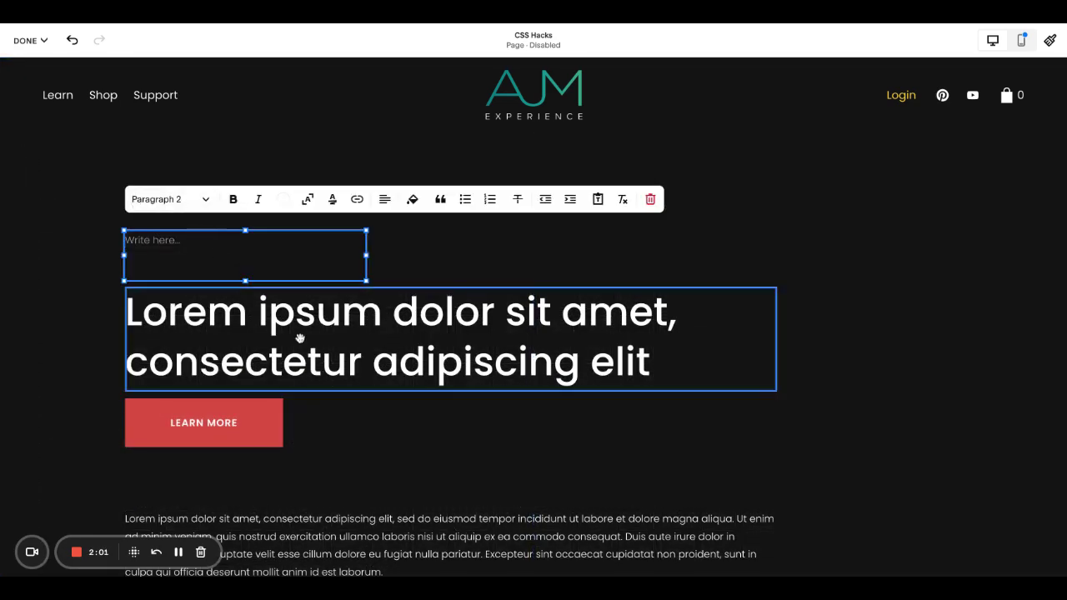
left_click(302, 342)
left_click_drag(126, 311, 503, 312)
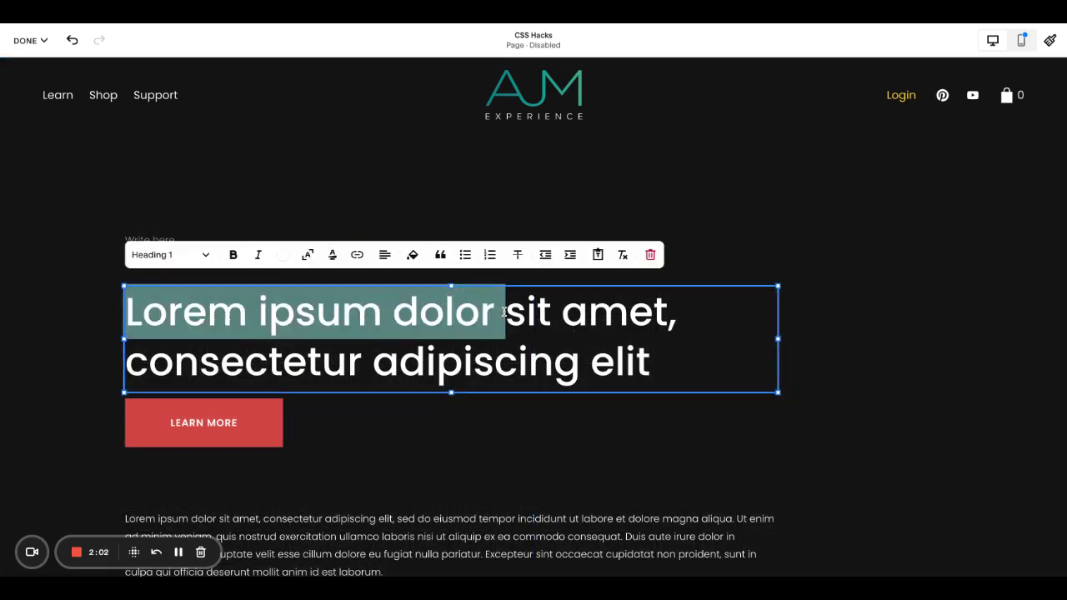
left_click(152, 239)
key("ctrl+v")
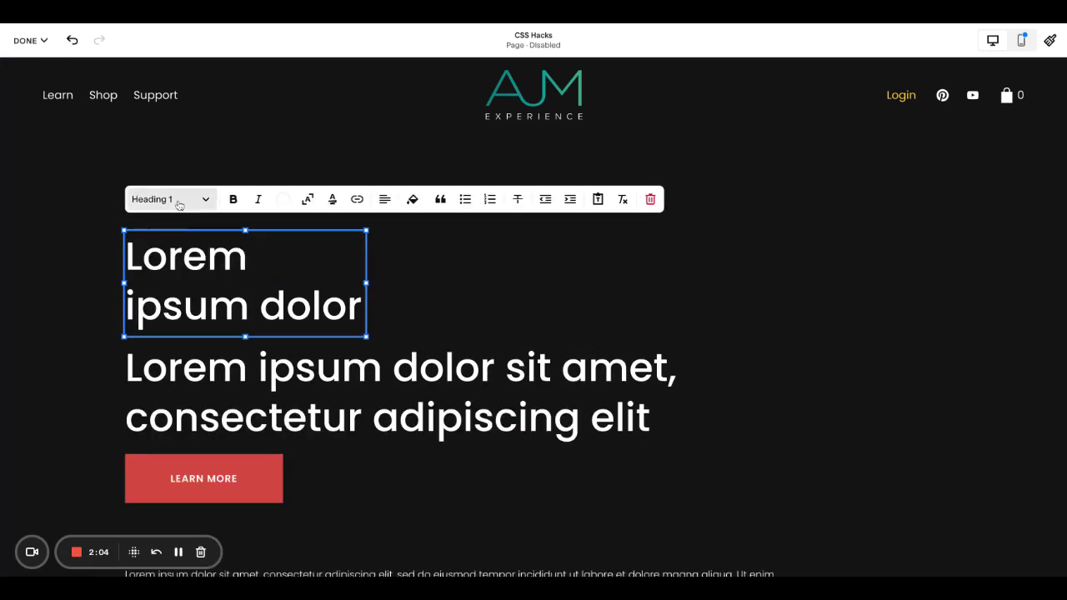
left_click(176, 200)
left_click(158, 312)
left_click(61, 291)
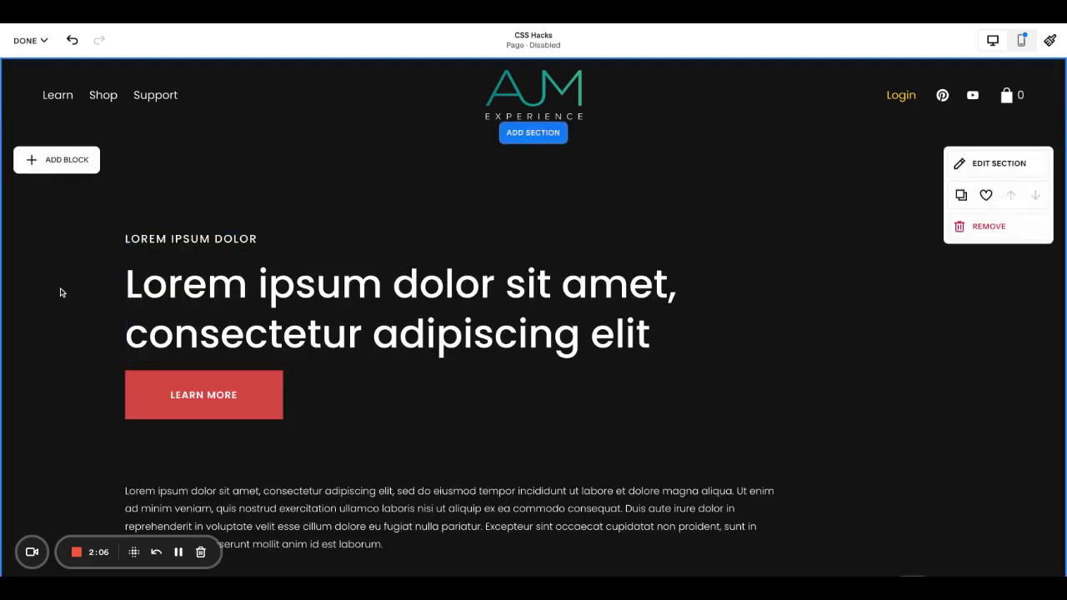
Delete the paragraph block under the button and shorten the hero section
scroll(75, 265, "down", 1)
scroll(159, 367, "down", 2)
left_click(179, 386)
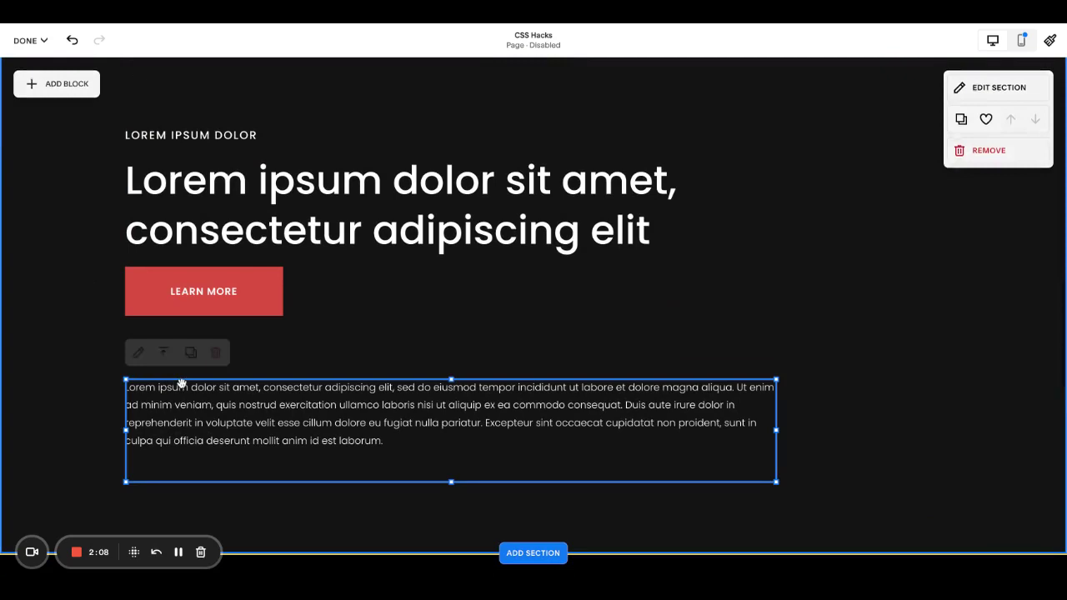
left_click(191, 404)
key("ctrl+a")
left_click(76, 428)
left_click(212, 440)
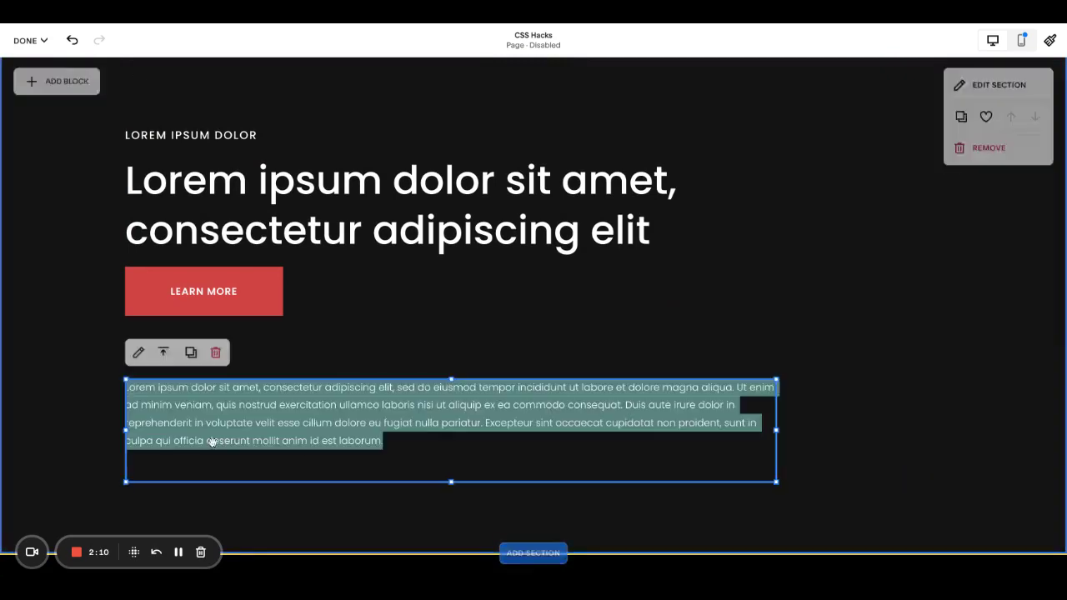
key("Delete")
scroll(841, 354, "up", 2)
left_click_drag(912, 473, 903, 480)
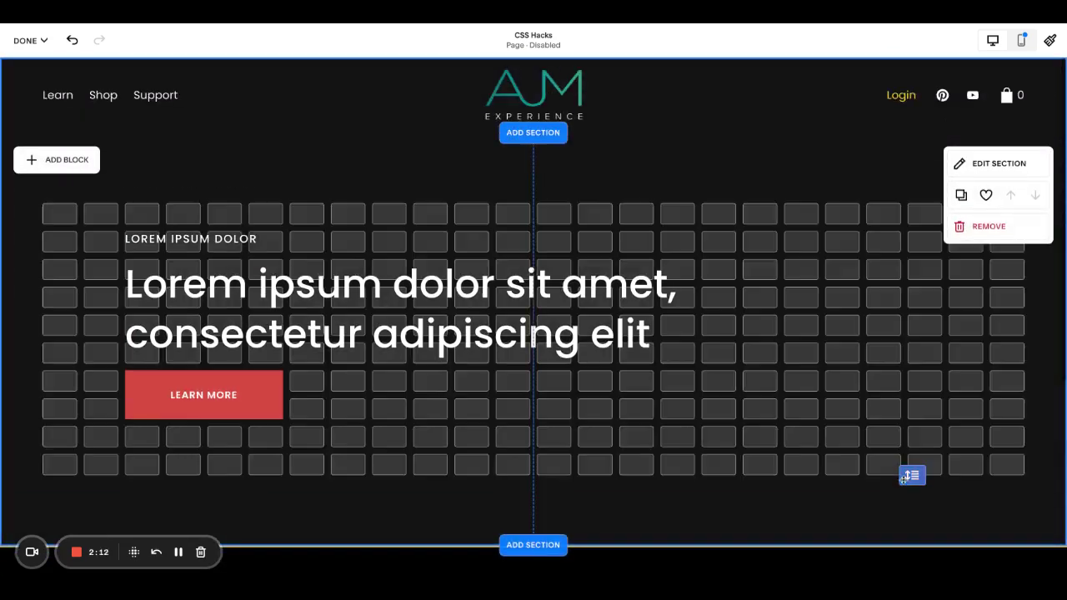
Insert a blank section above the signup form and give it a custom height
scroll(733, 276, "down", 3)
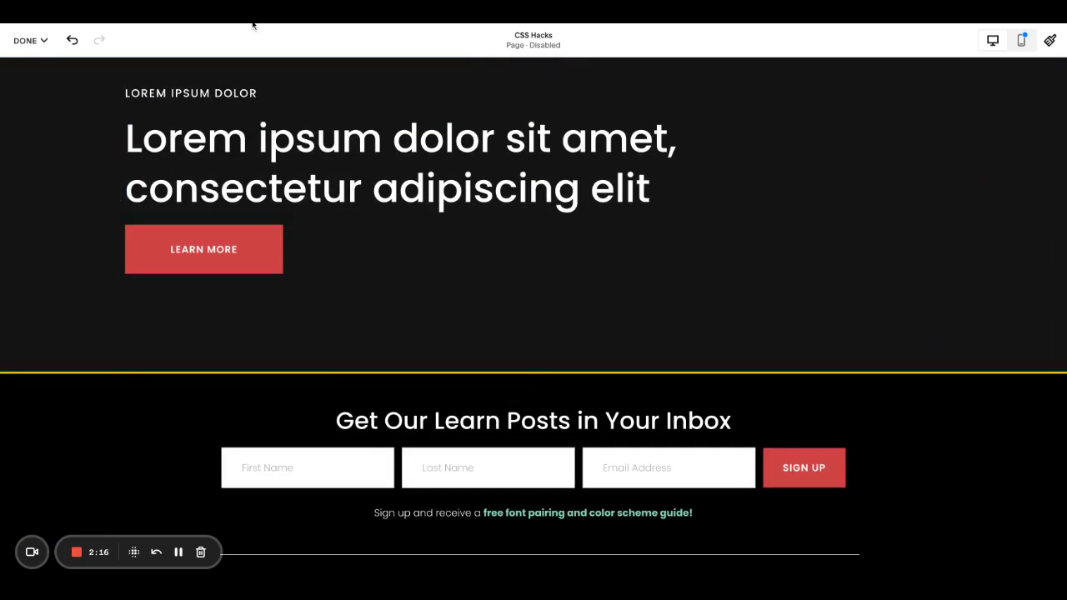
mouse_move(533, 372)
left_click(511, 371)
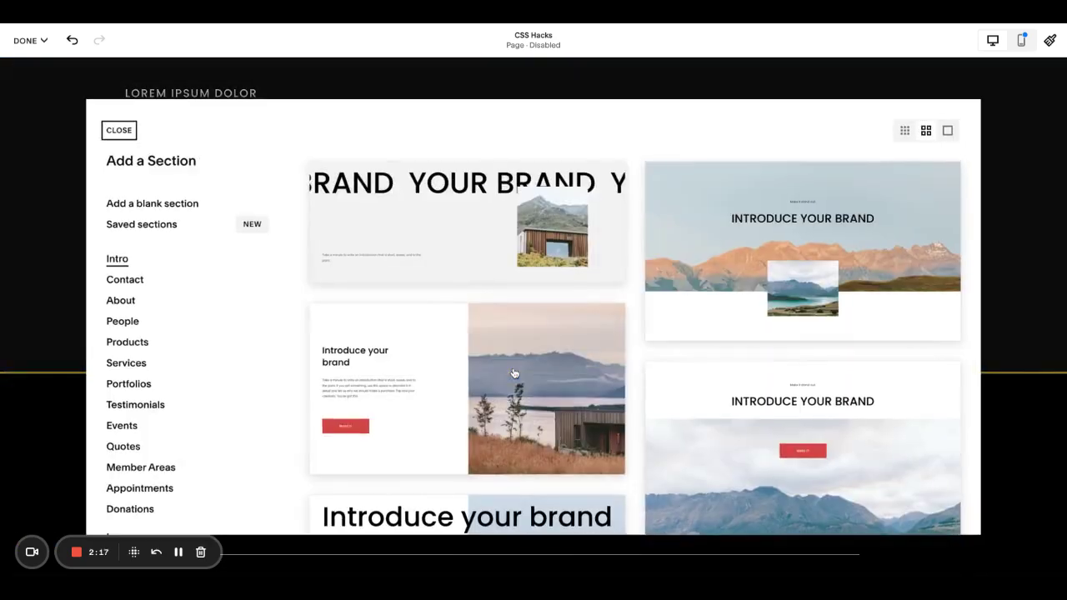
left_click(171, 204)
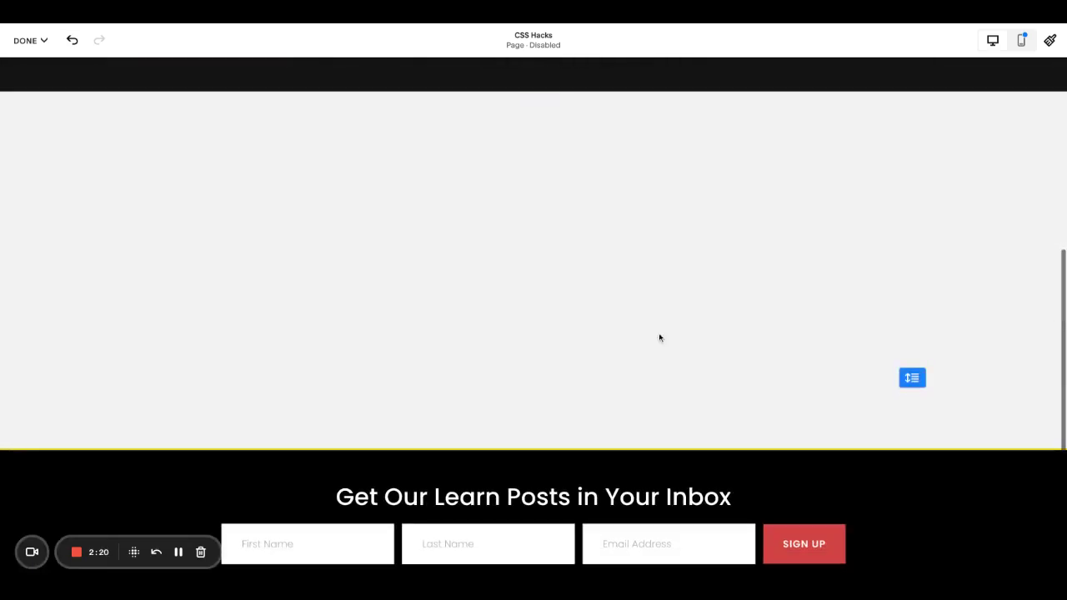
left_click(968, 124)
scroll(1002, 317, "down", 1)
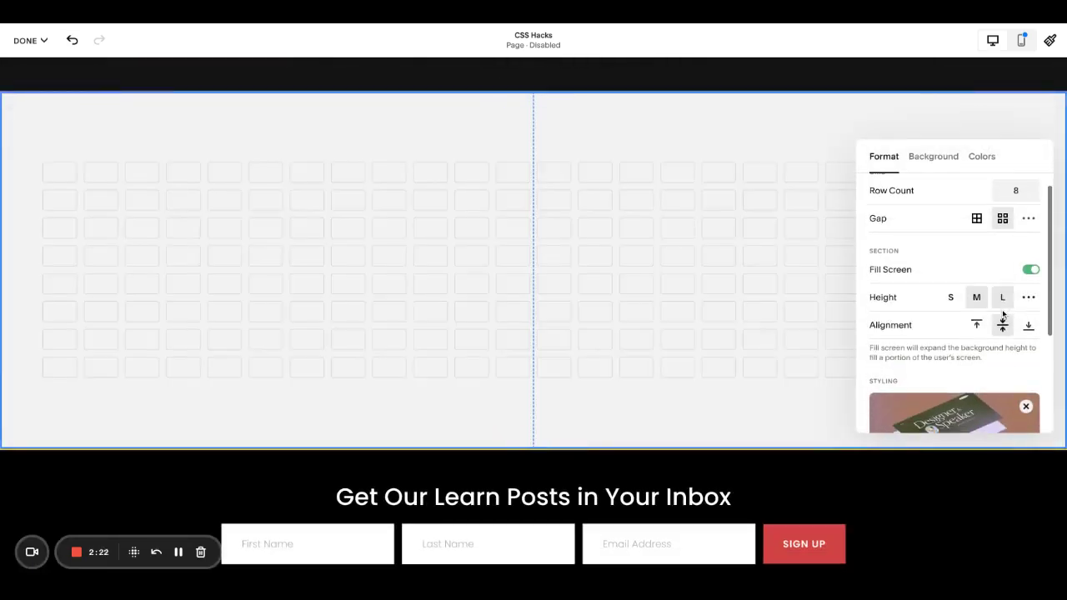
left_click(950, 298)
left_click(1028, 250)
left_click_drag(870, 279, 897, 278)
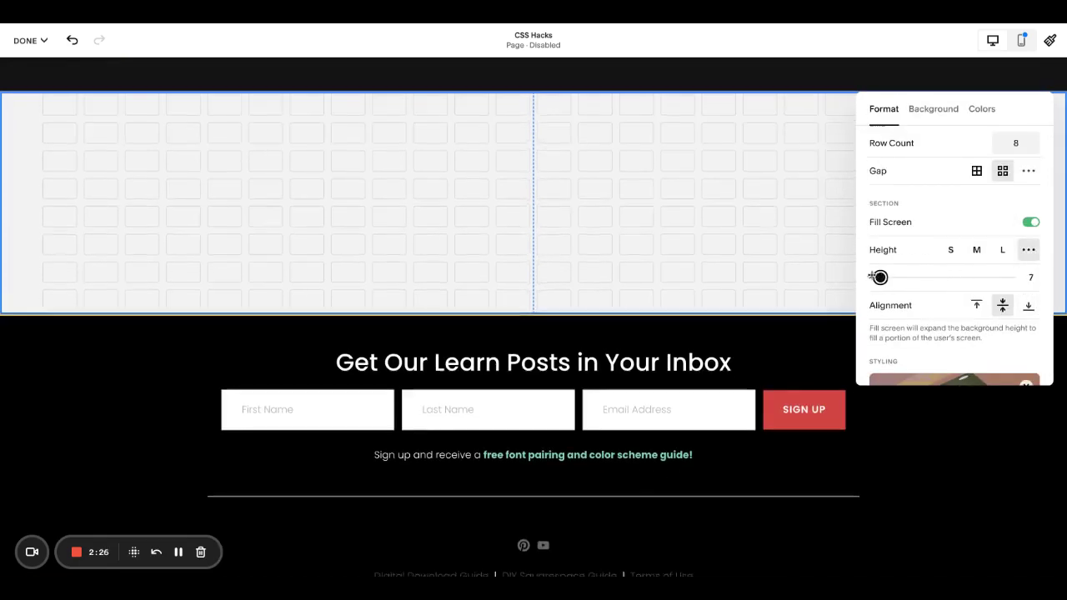
Add an empty image block, shrink it and centre it at the section top
left_click(128, 237)
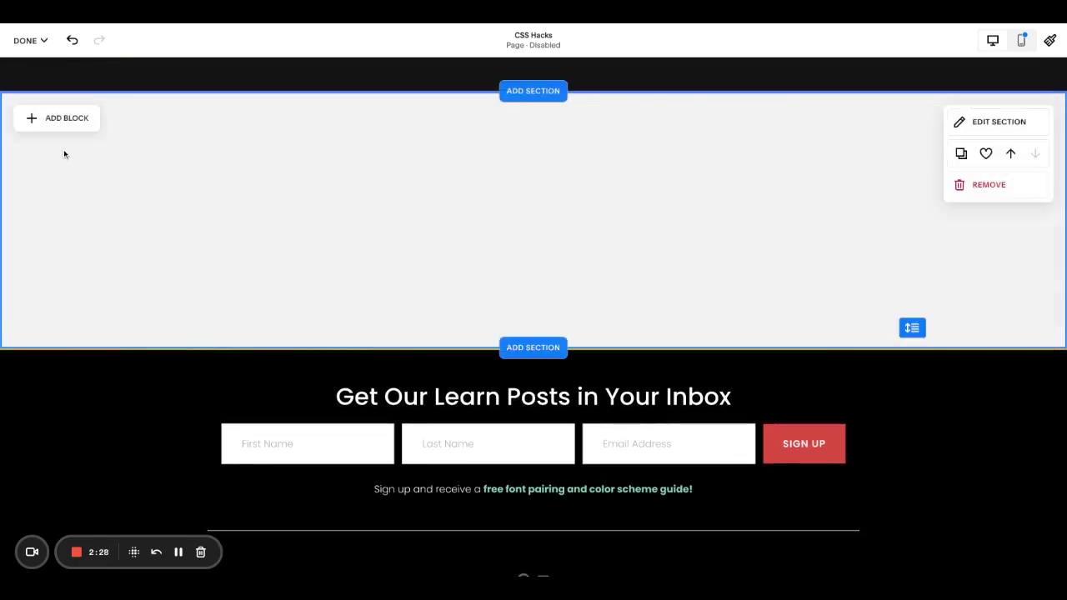
left_click(56, 116)
left_click(172, 207)
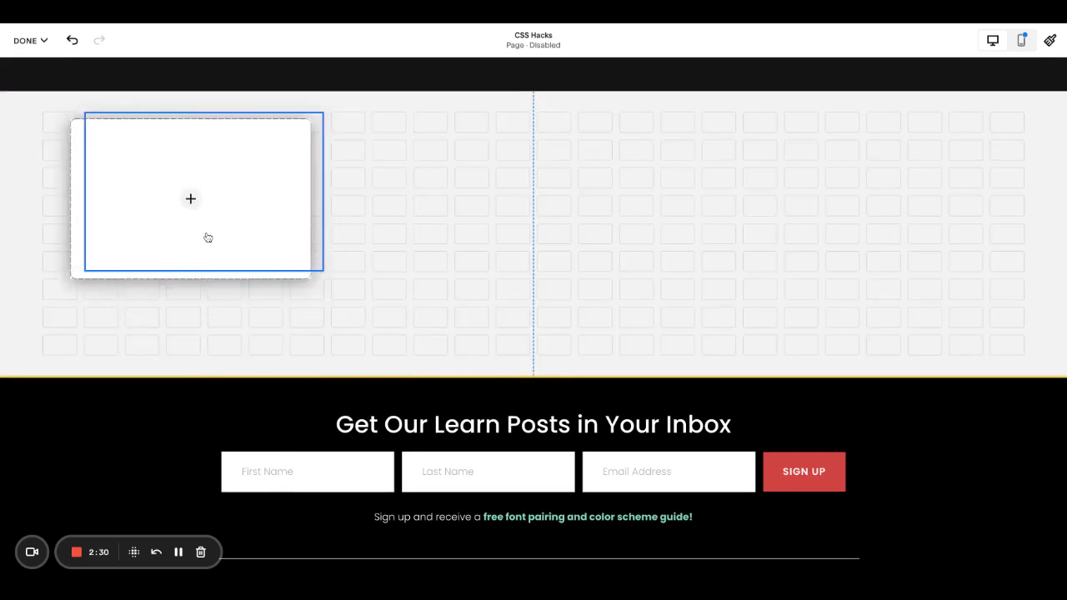
left_click_drag(207, 237, 152, 174)
left_click_drag(281, 270, 278, 265)
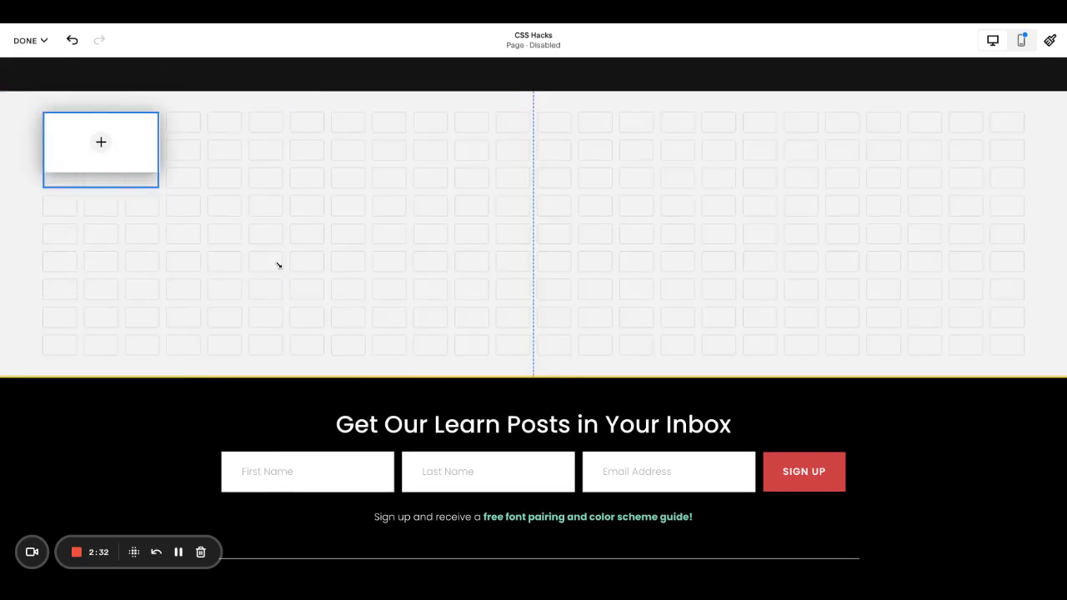
left_click_drag(131, 150, 612, 150)
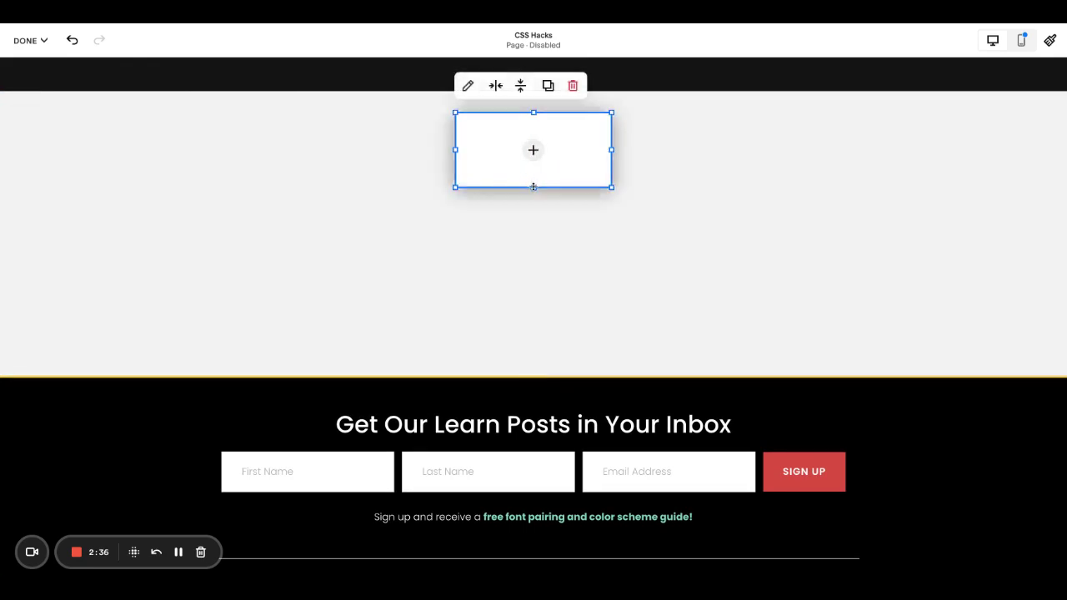
left_click_drag(533, 186, 534, 160)
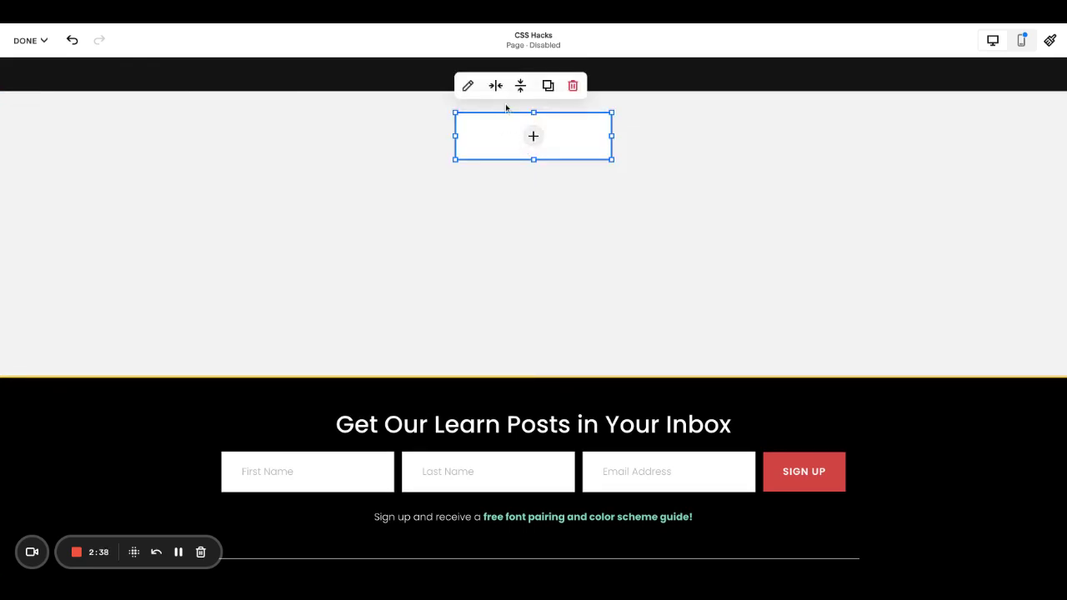
Duplicate the image block into a row of five spanning the section
left_click(548, 86)
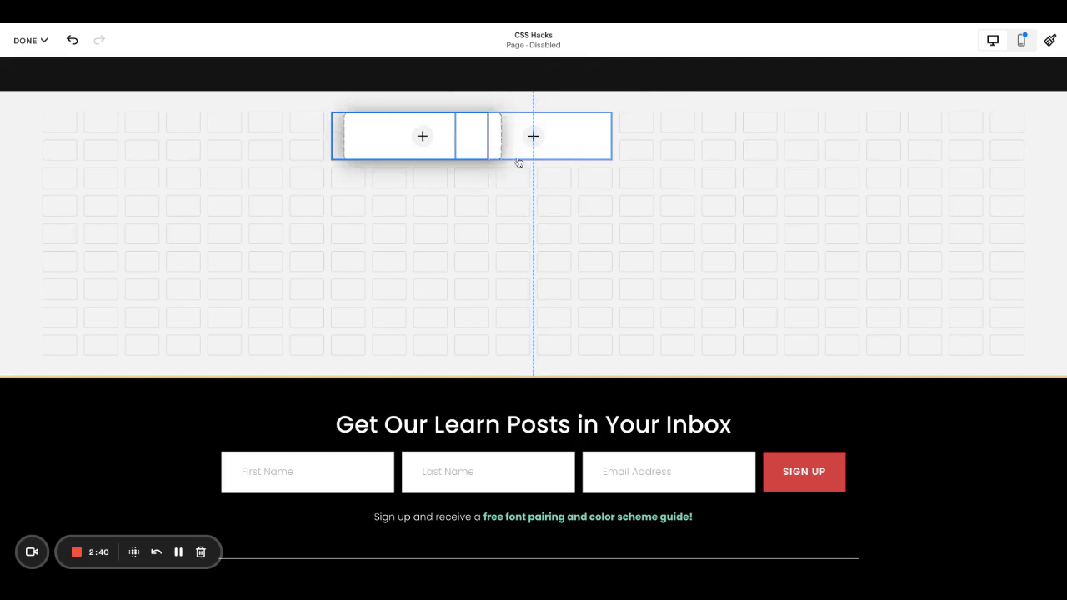
left_click(383, 86)
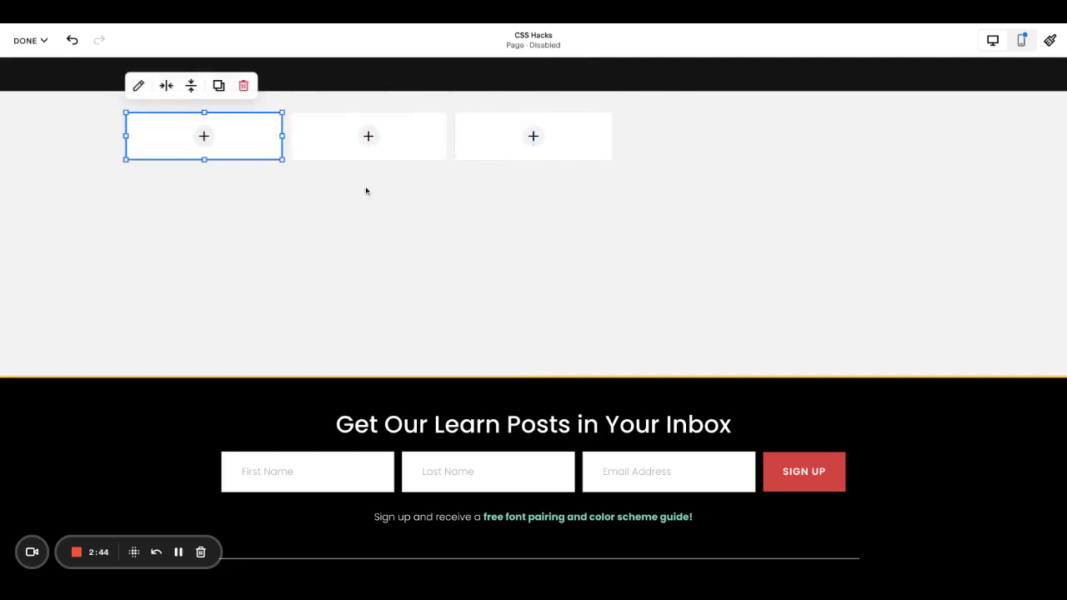
left_click_drag(297, 170, 200, 103)
left_click(164, 85)
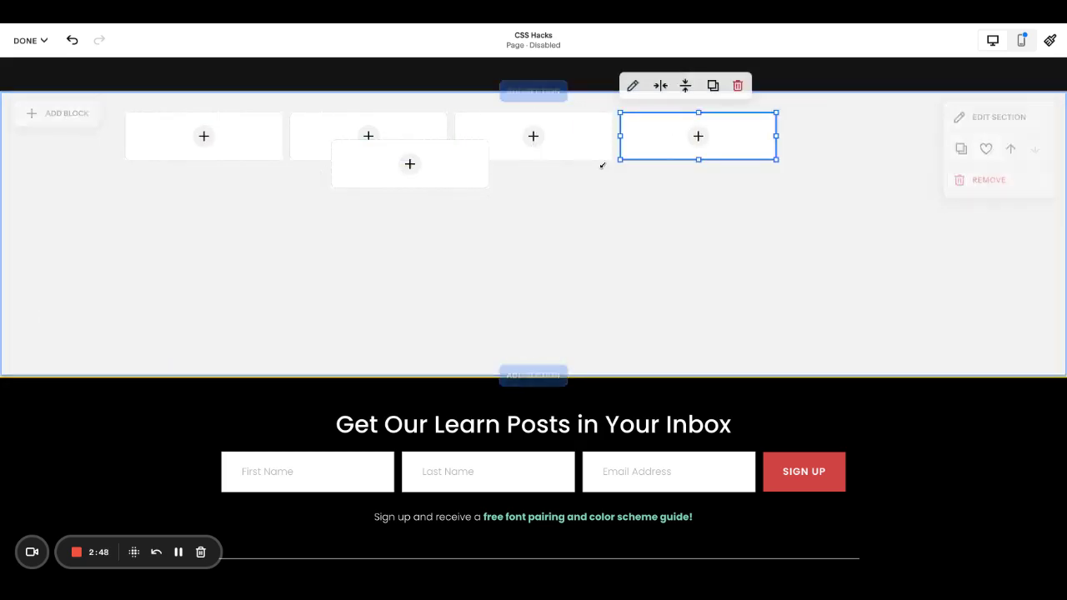
left_click_drag(455, 179, 917, 194)
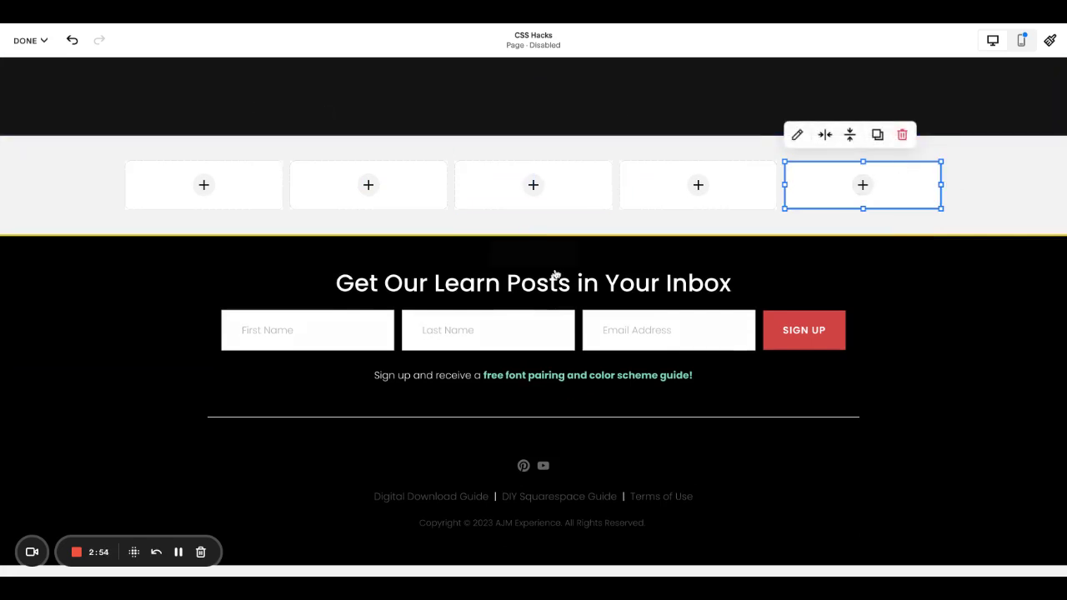
Insert a blank section below the image row with a large empty image block
left_click(535, 223)
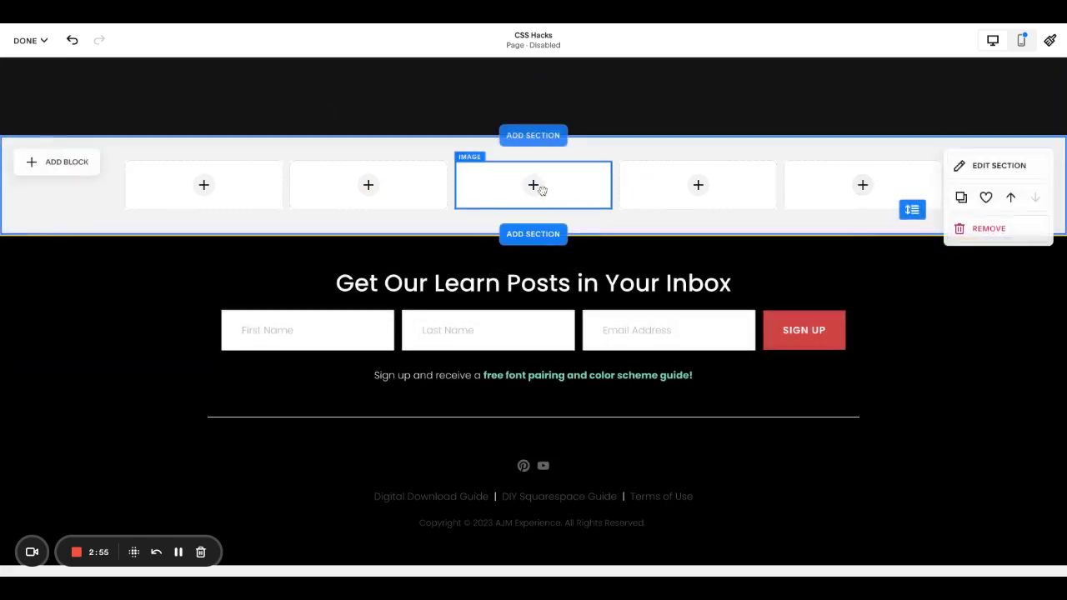
left_click(527, 235)
left_click(146, 202)
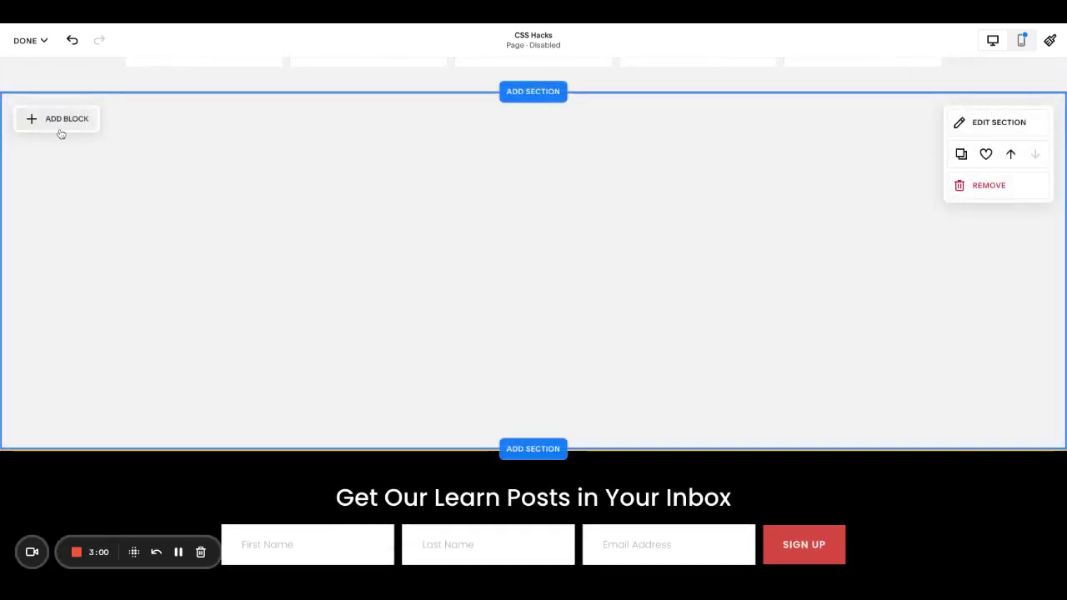
left_click(60, 121)
left_click(166, 206)
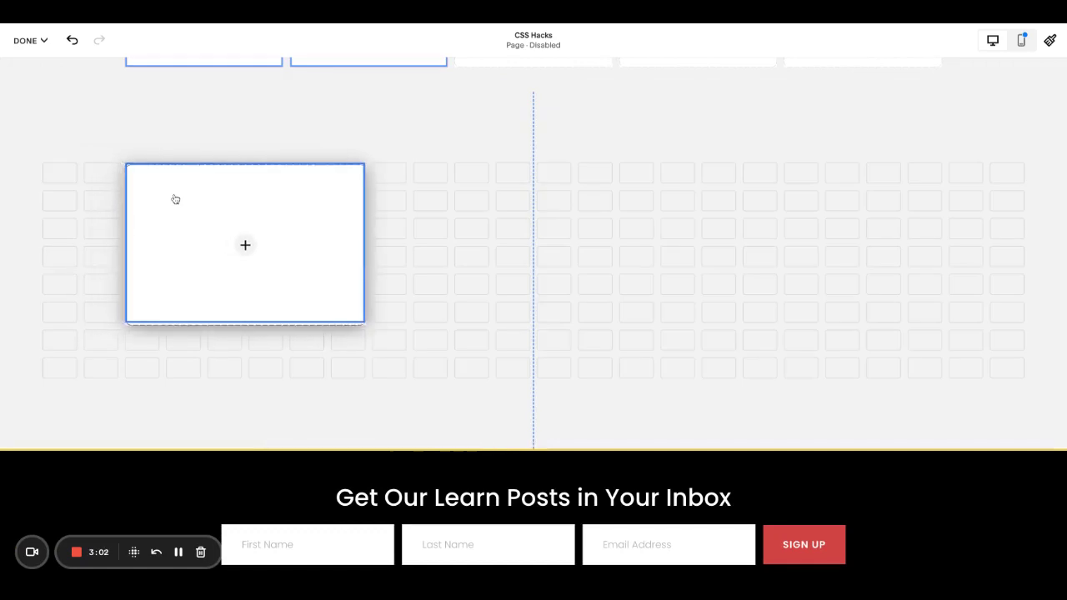
left_click_drag(364, 319, 488, 377)
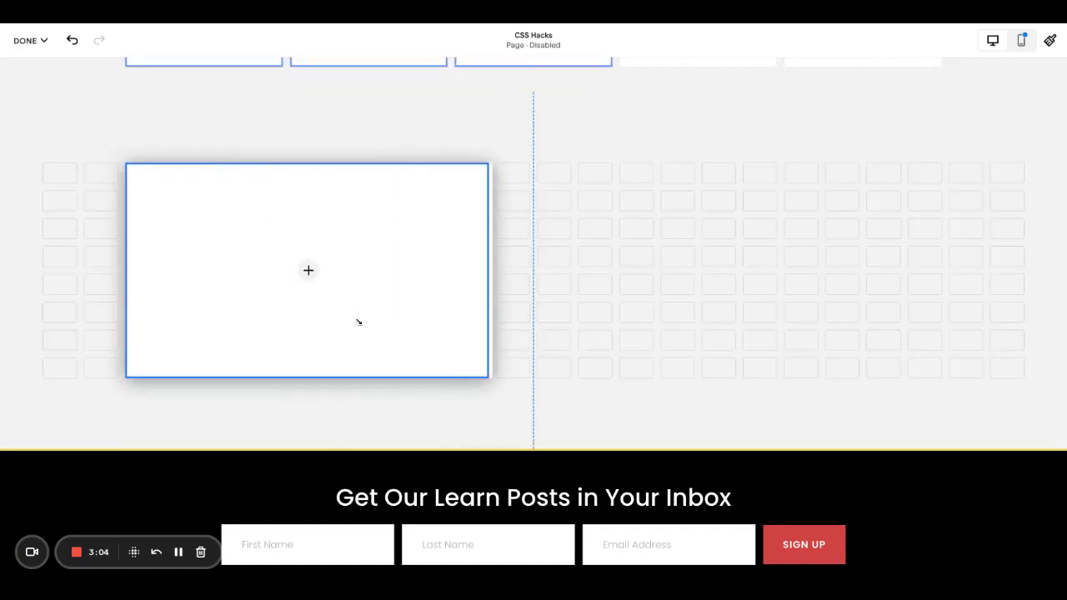
left_click_drag(358, 322, 357, 320)
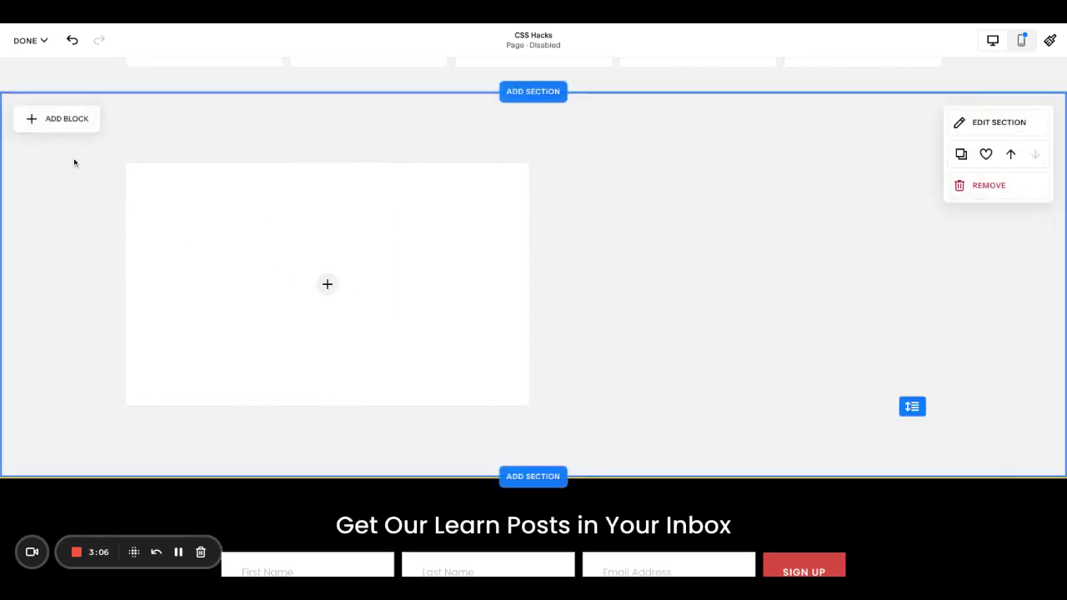
Add an enlarged empty text block to the right of the image
left_click(61, 118)
left_click(68, 207)
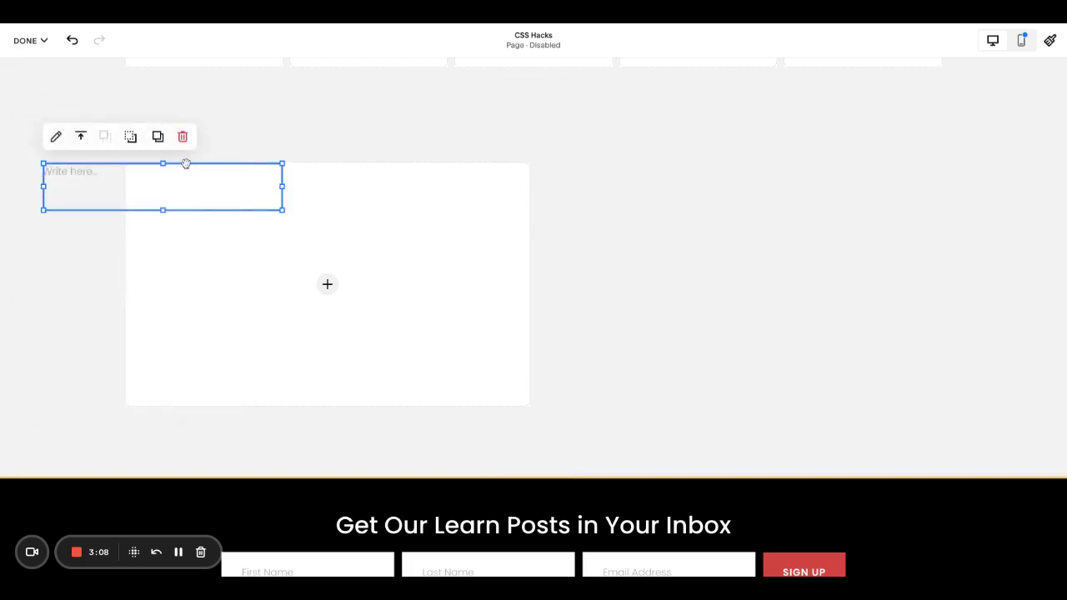
left_click_drag(186, 164, 723, 168)
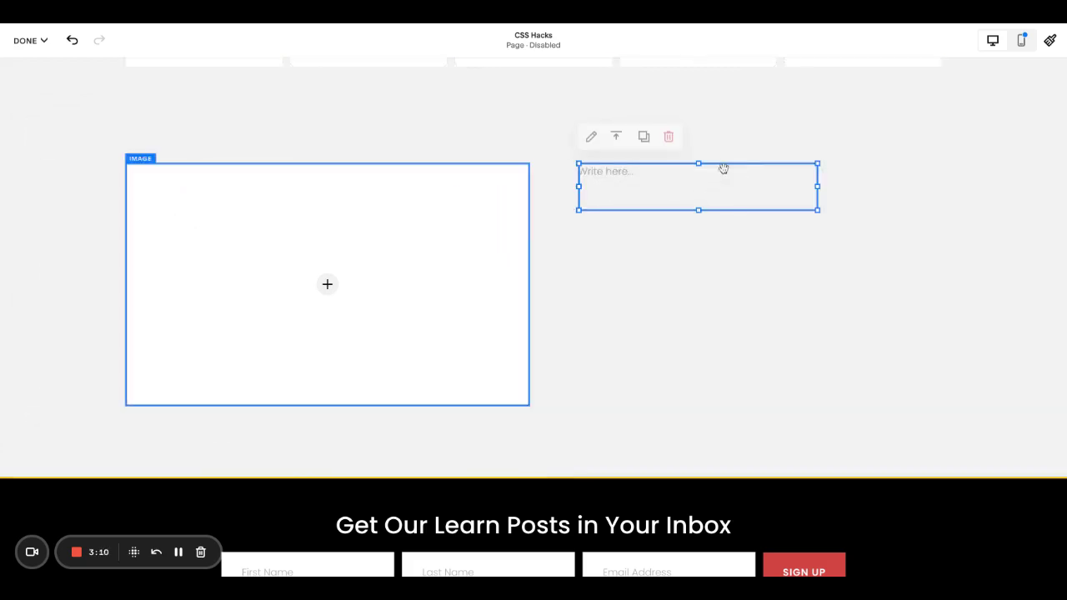
left_click_drag(816, 210, 941, 265)
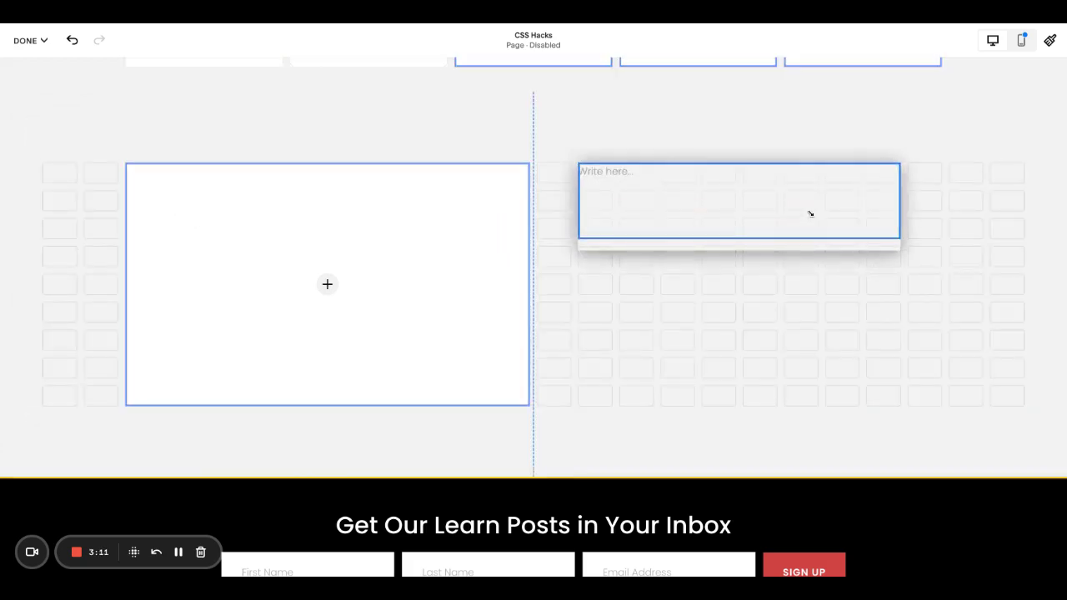
Paste a Lorem ipsum paragraph into the text block and duplicate it below
left_click(638, 169)
type("Lorem ipsum dolor sit amet, consectetur adipiscing elit, sed do eiusmod tempor incididunt ut labore et dolore magna aliqua. Ut enim ad minim veniam, quis nostrud exercitation ullamco laboris nisi ut aliquip ex ea commodo consequat. Duis aute irure dolor in reprehenderit in voluptate velit esse cillum dolore eu fugiat nulla pariatur. Excepteur sint occaecat cupidatat non proident, sunt in culpa qui officia deserunt mollit anim id est laborum.")
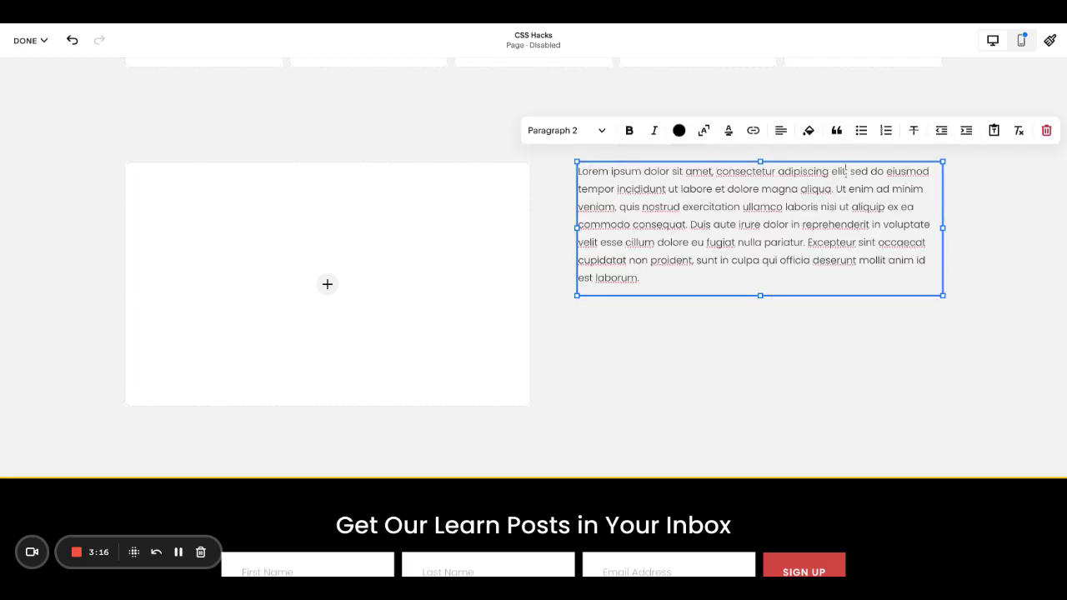
left_click_drag(846, 171, 848, 297)
key("BackSpace")
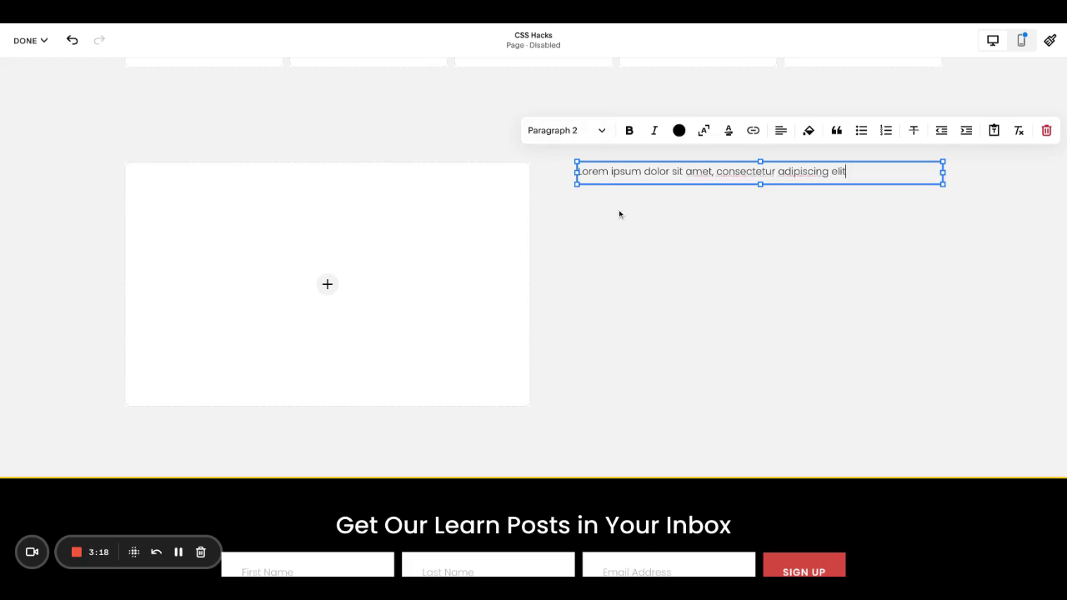
key("ctrl+z")
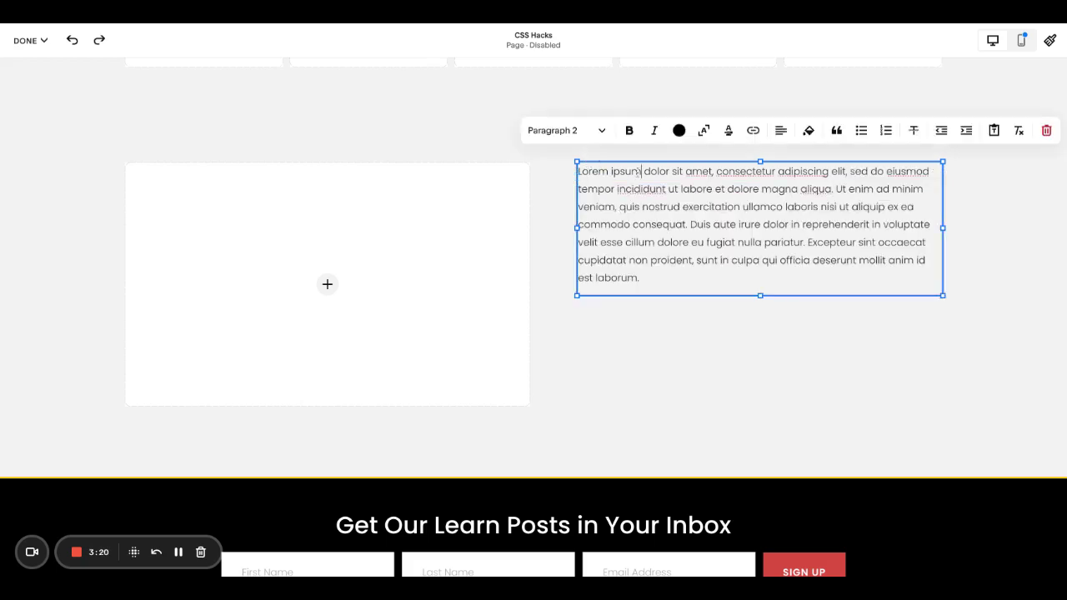
key("Escape")
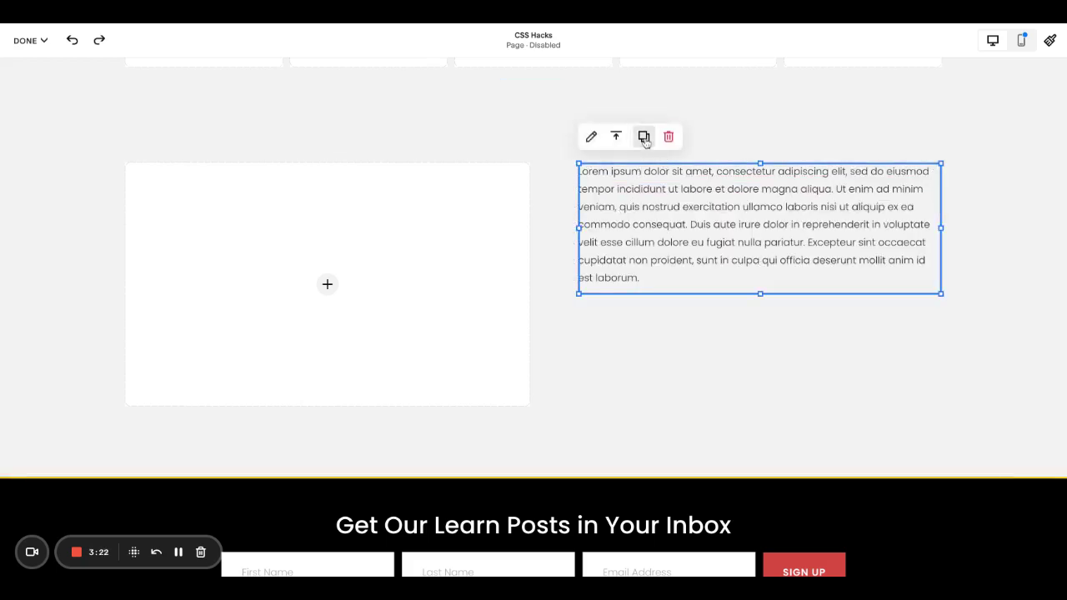
left_click(644, 138)
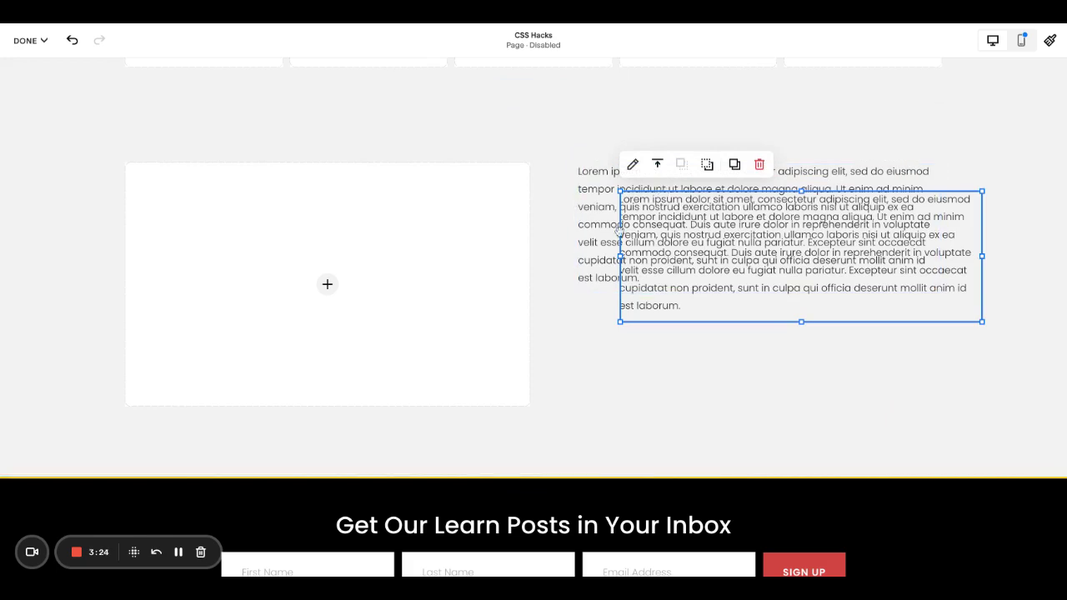
left_click_drag(622, 217, 580, 335)
Trim the first paragraph to 'Lorem ipsum dolor sit amet, consectetur' as a Heading 2
left_click(800, 206)
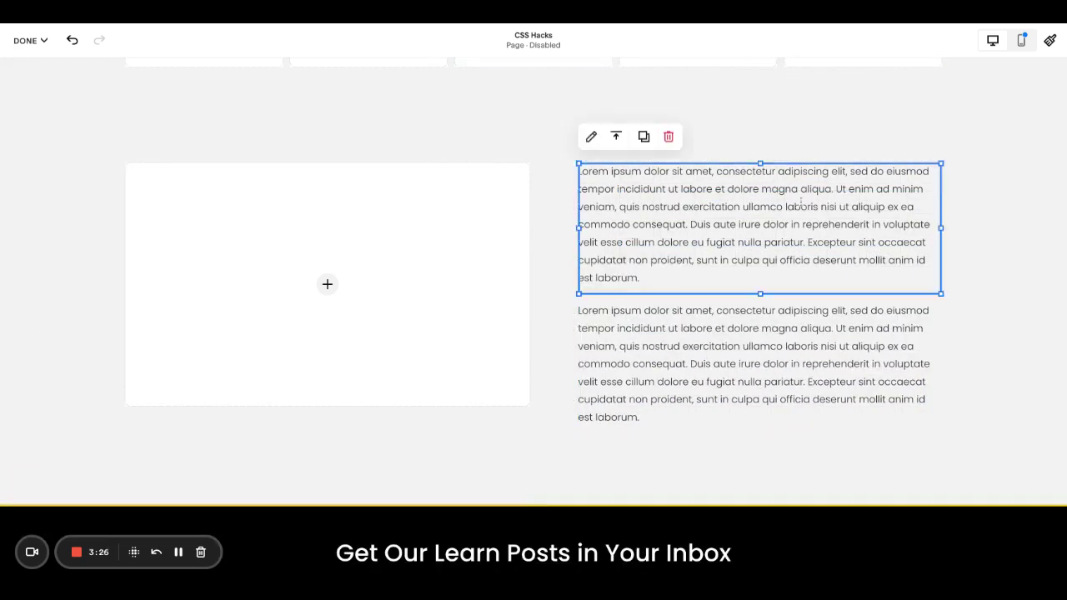
left_click_drag(779, 171, 802, 274)
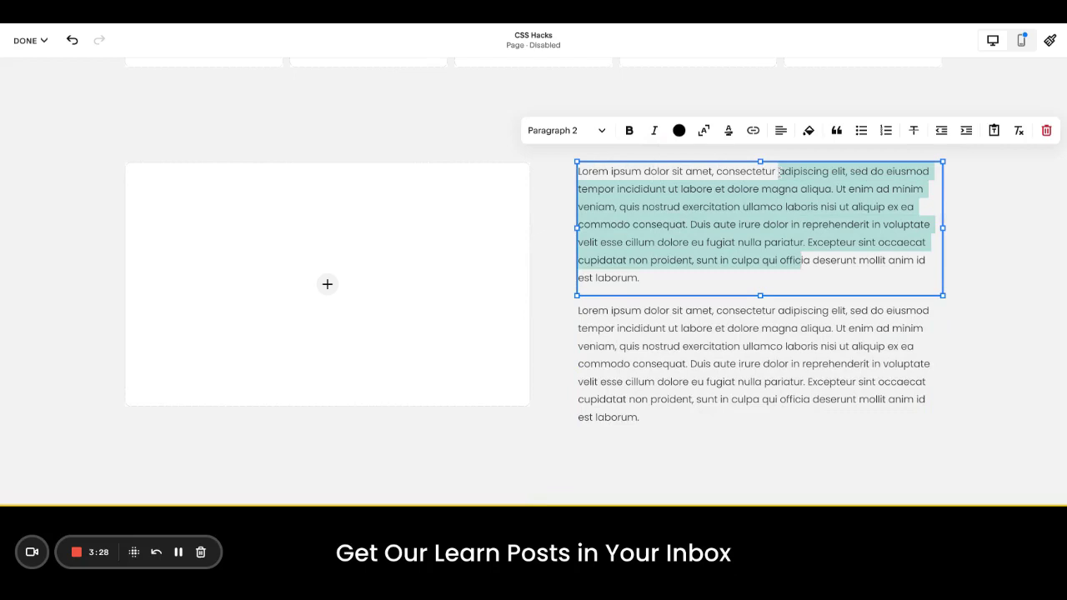
key("BackSpace")
left_click(567, 130)
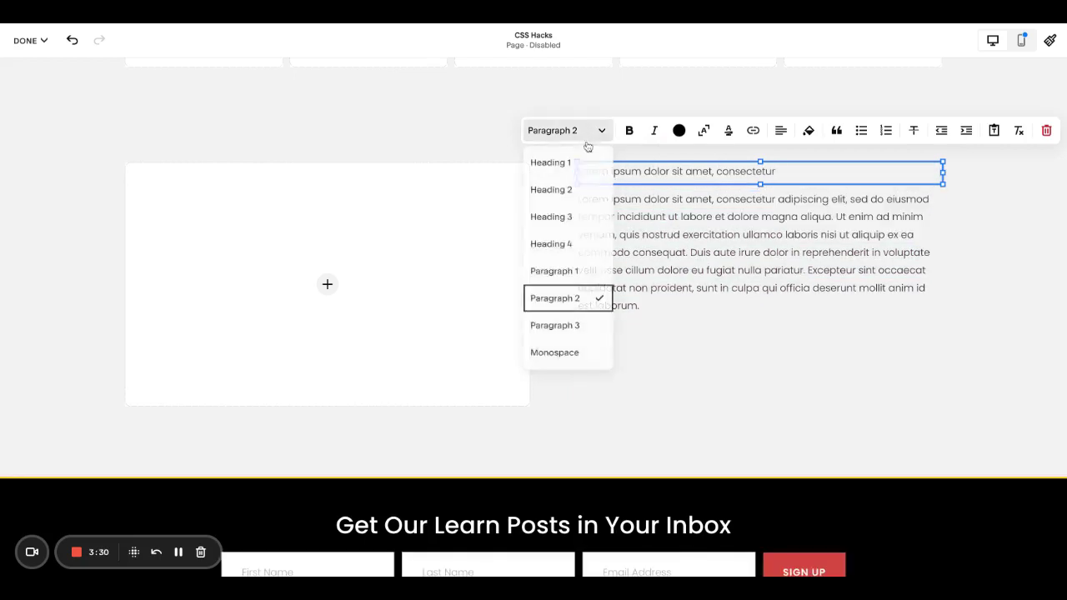
left_click(550, 190)
key("Escape")
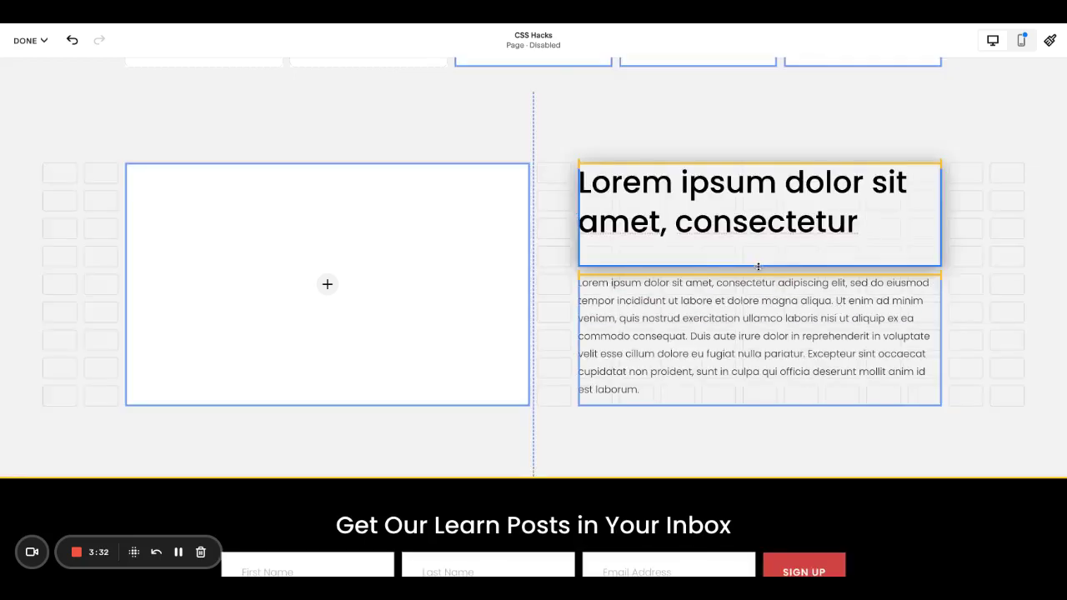
Move the paragraph up beneath the heading and select its closing sentences
left_click_drag(730, 293, 726, 266)
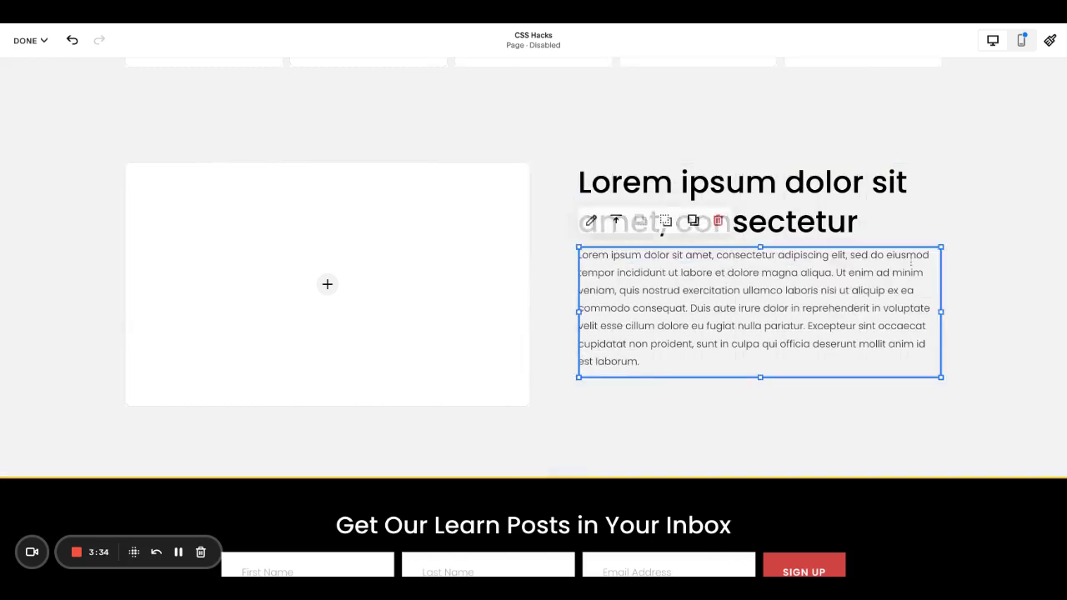
left_click(723, 329)
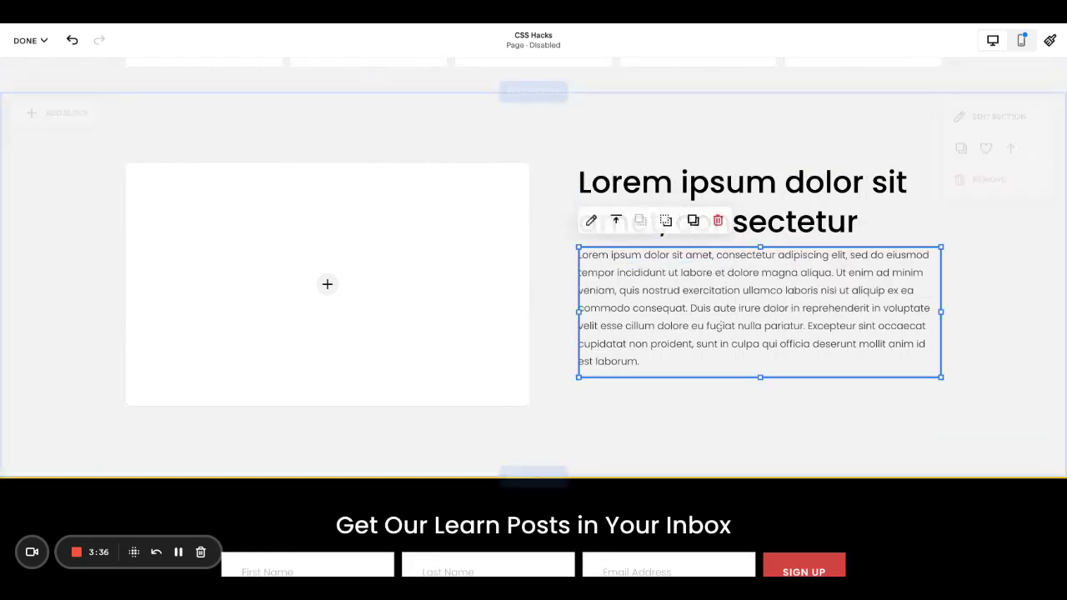
double_click(692, 308)
left_click_drag(689, 307, 640, 362)
Delete the selected closing sentences from the right-column paragraph
key("BackSpace")
left_click(75, 126)
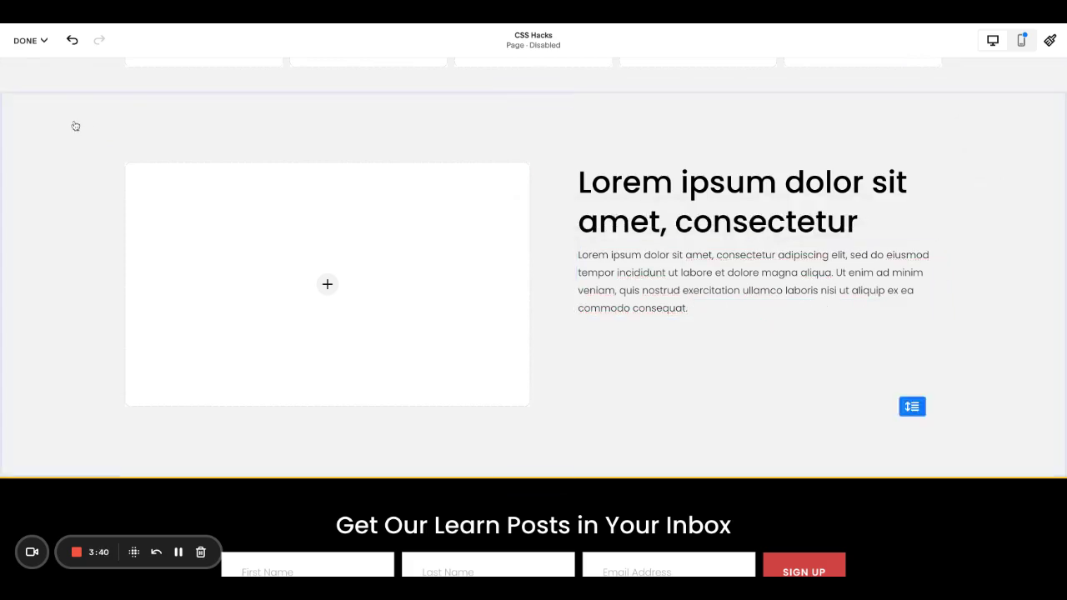
scroll(155, 162, "up", 2)
scroll(207, 224, "up", 3)
Copy the hero's LEARN MORE button and place it beneath the right-column paragraph
left_click(217, 202)
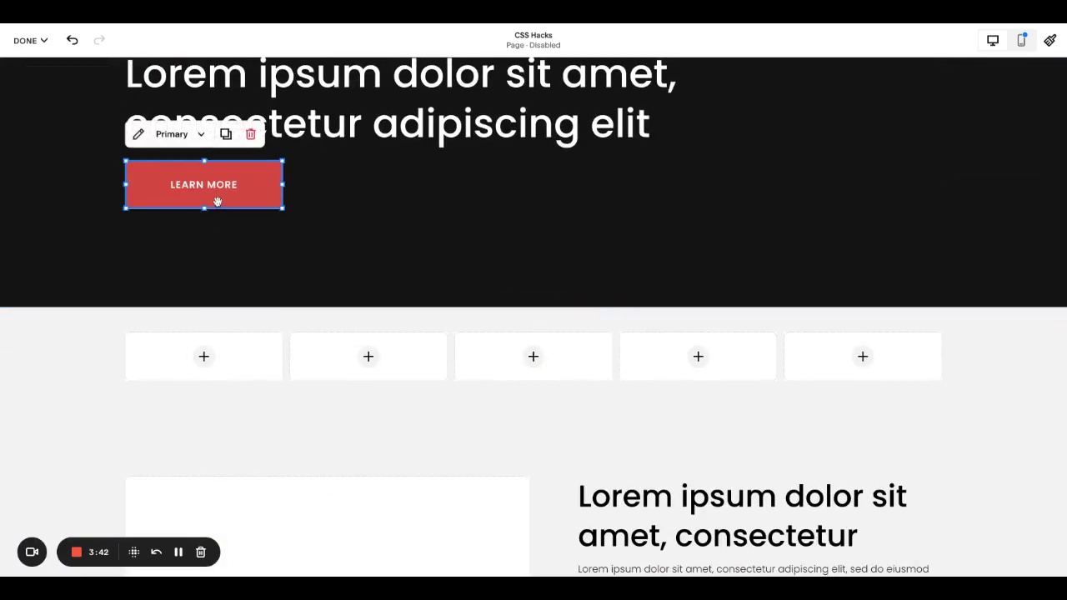
key("ctrl+c")
scroll(369, 200, "down", 5)
key("ctrl+v")
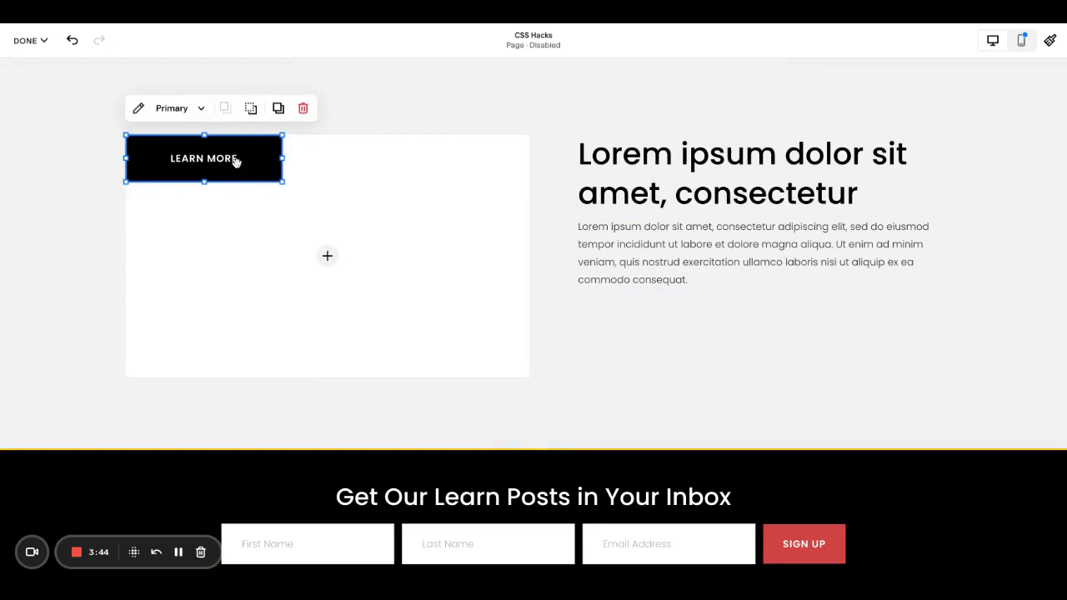
left_click_drag(236, 162, 688, 328)
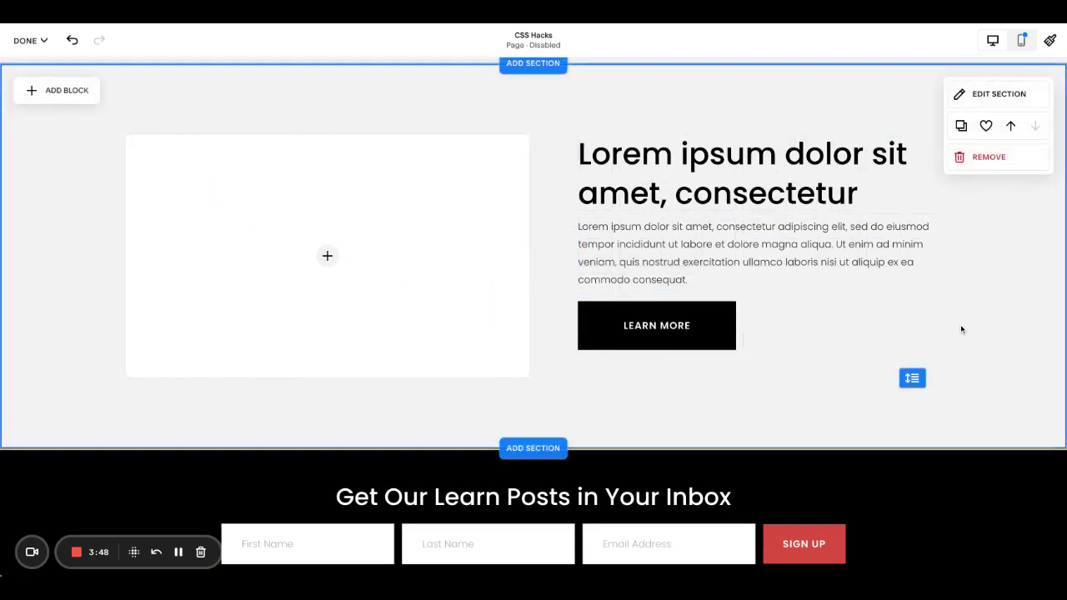
scroll(960, 329, "up", 2)
scroll(960, 329, "down", 4)
scroll(181, 74, "down", 1)
scroll(214, 165, "up", 3)
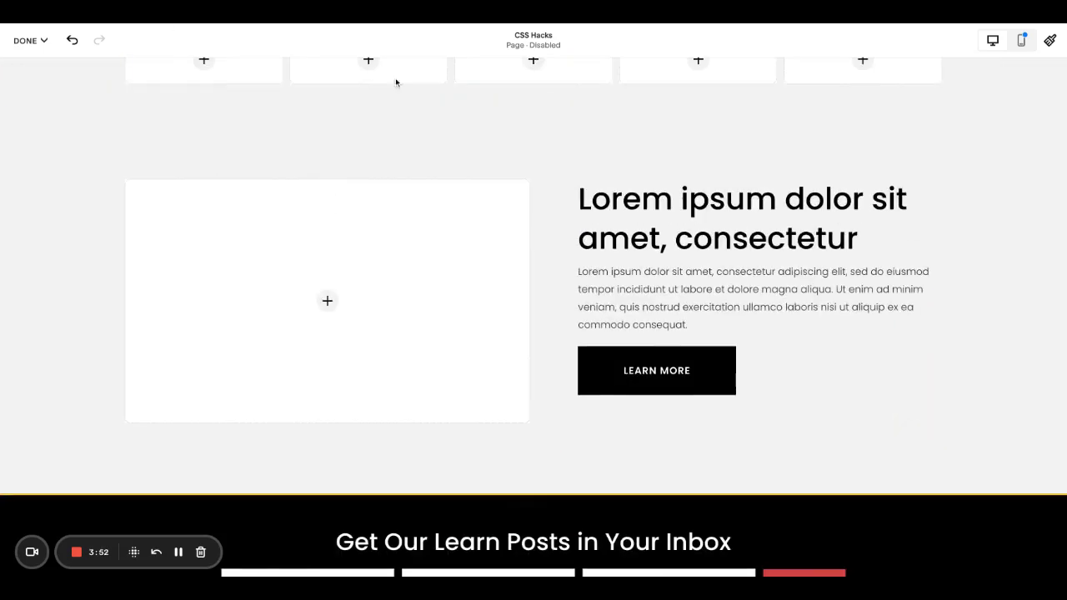
scroll(534, 260, "down", 2)
Add a blank section and give it the Lightest 1 colour theme
left_click(533, 388)
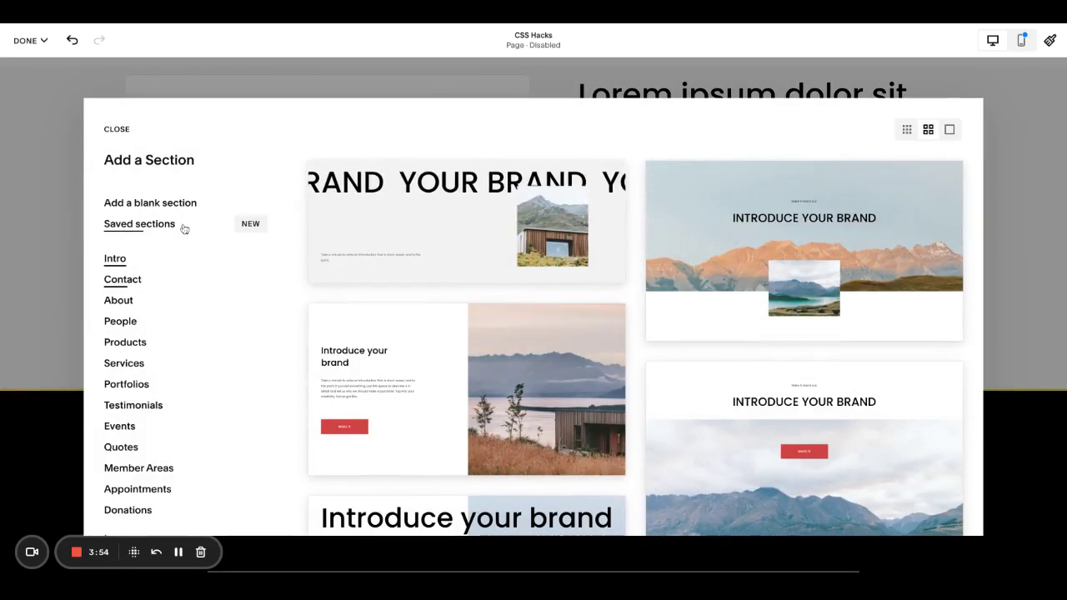
left_click(177, 224)
left_click(181, 202)
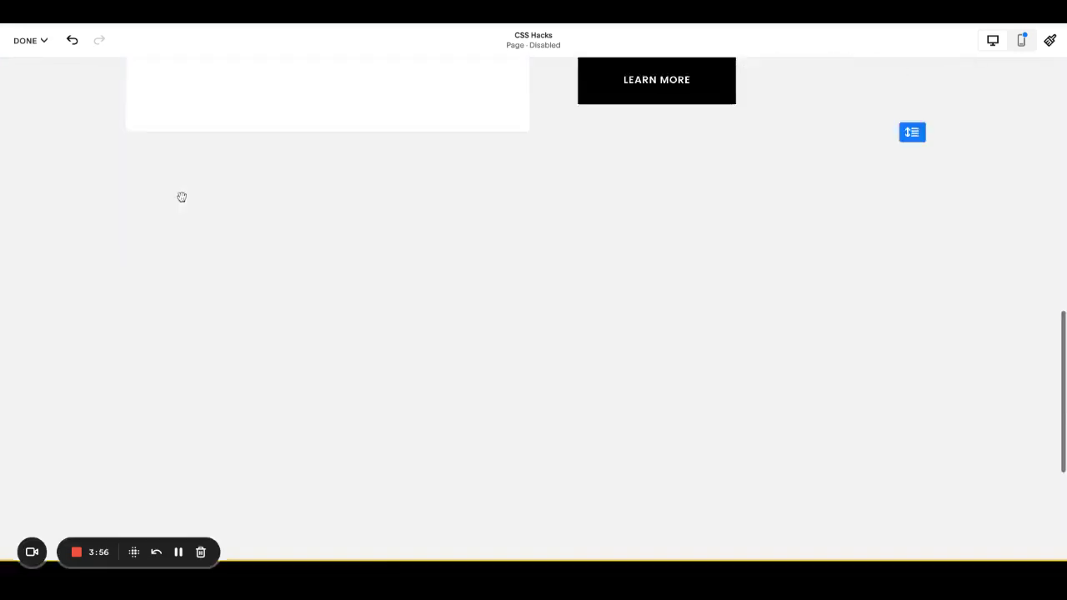
left_click(996, 137)
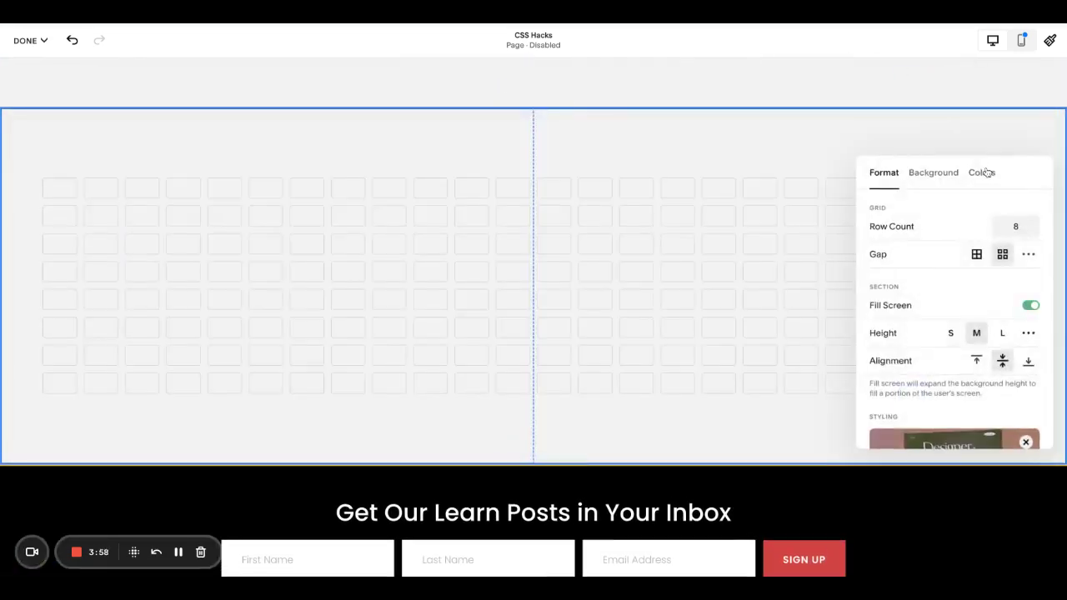
left_click(982, 173)
left_click(943, 261)
left_click(653, 293)
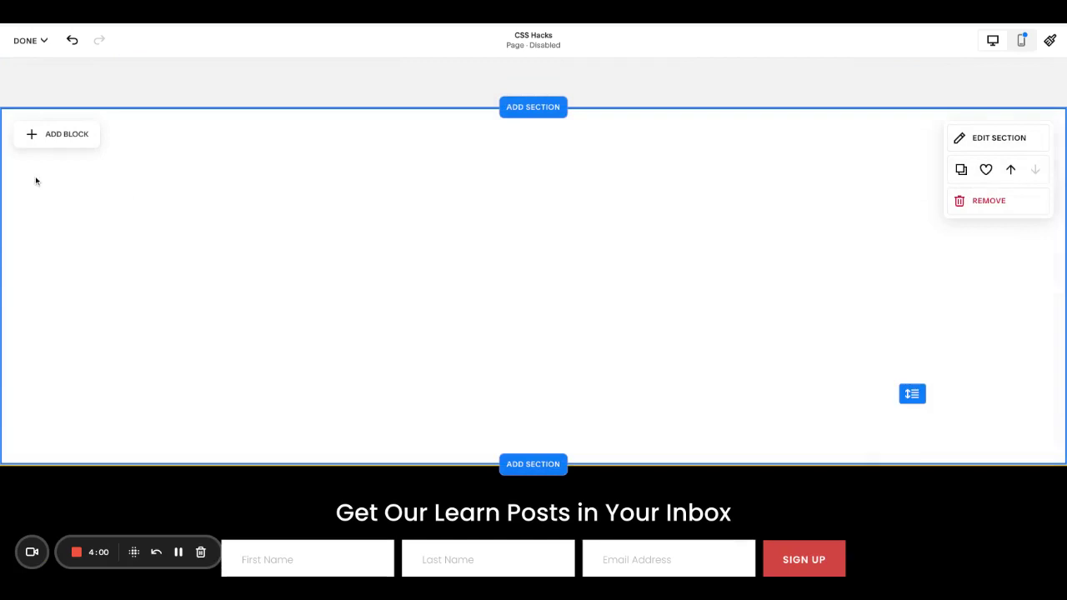
Add an empty text block near the top of the new section
left_click(56, 134)
left_click(96, 212)
left_click_drag(141, 180, 138, 180)
Widen the text block into a centred Heading 1 'Our Services' title
left_click_drag(364, 201, 941, 201)
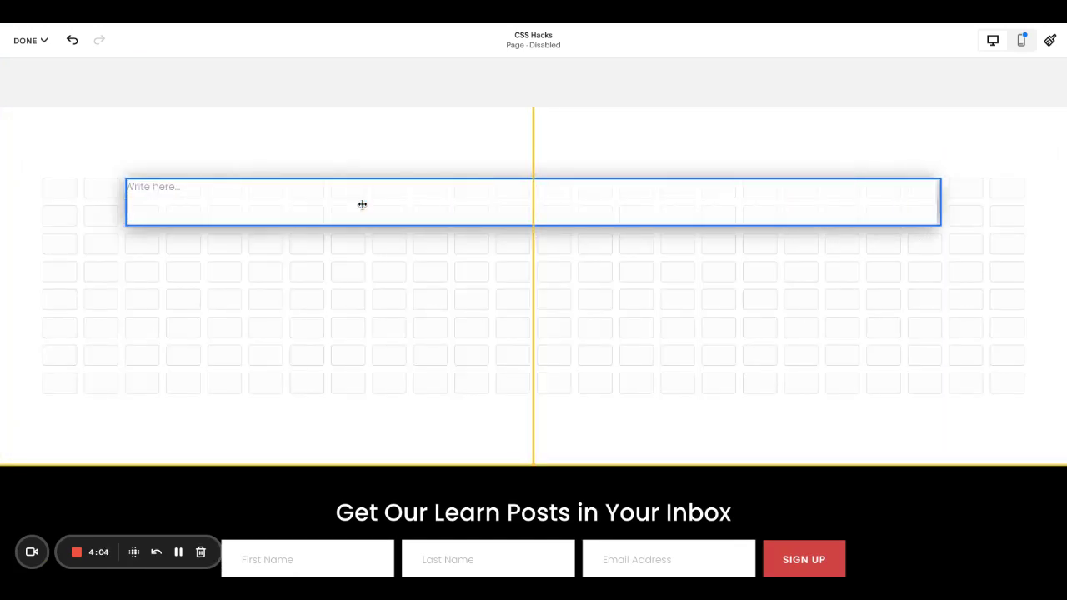
left_click_drag(362, 204, 431, 205)
left_click(430, 189)
type("Our Services")
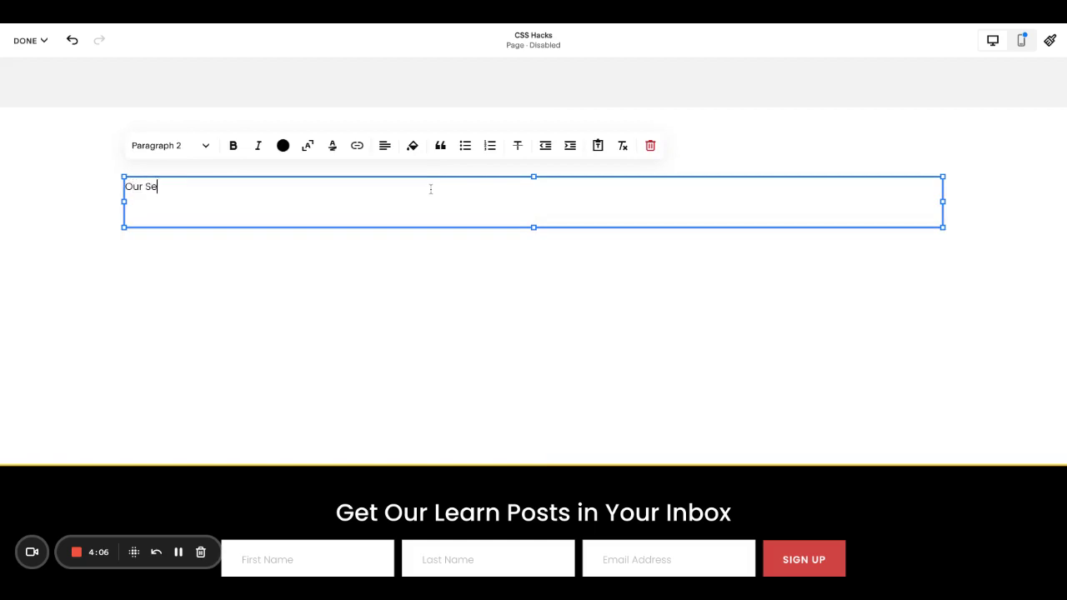
left_click(163, 146)
left_click(188, 178)
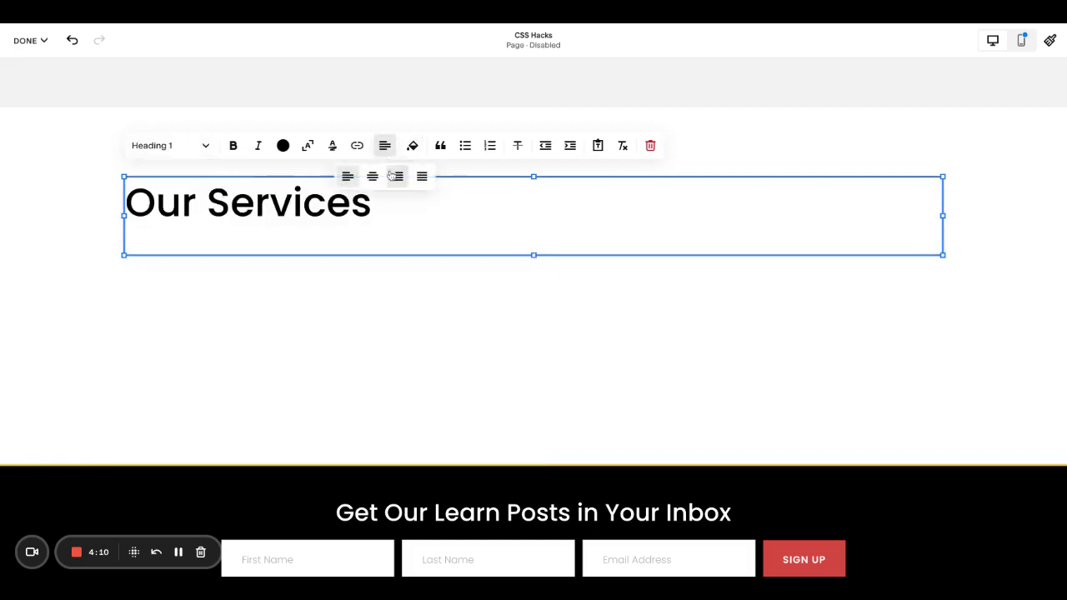
left_click(373, 176)
left_click(86, 143)
left_click(443, 228)
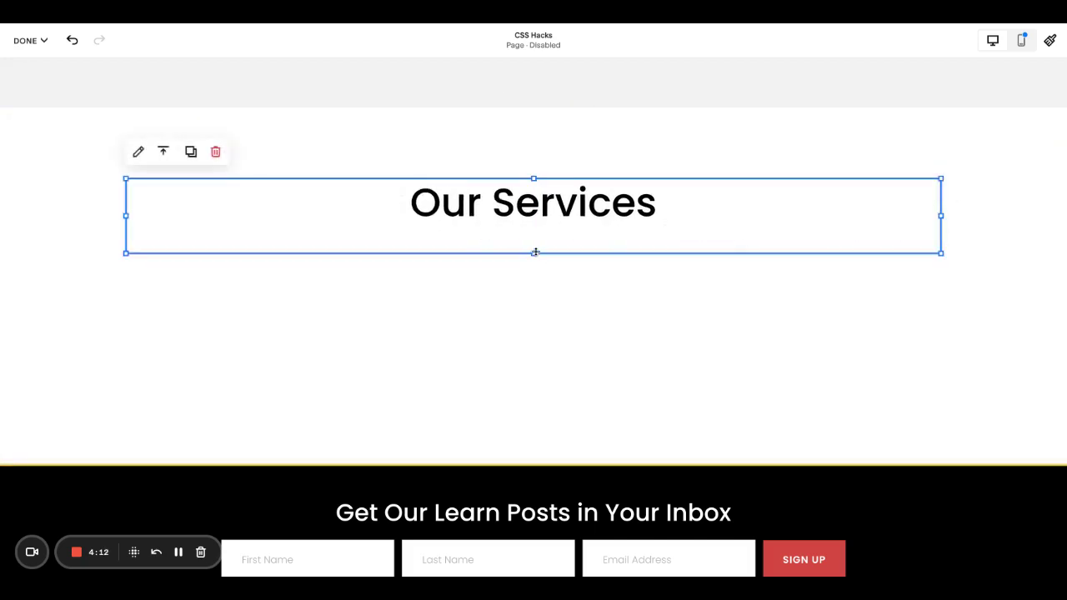
left_click(135, 148)
Add a small image block centred beneath the Our Services heading
left_click(66, 133)
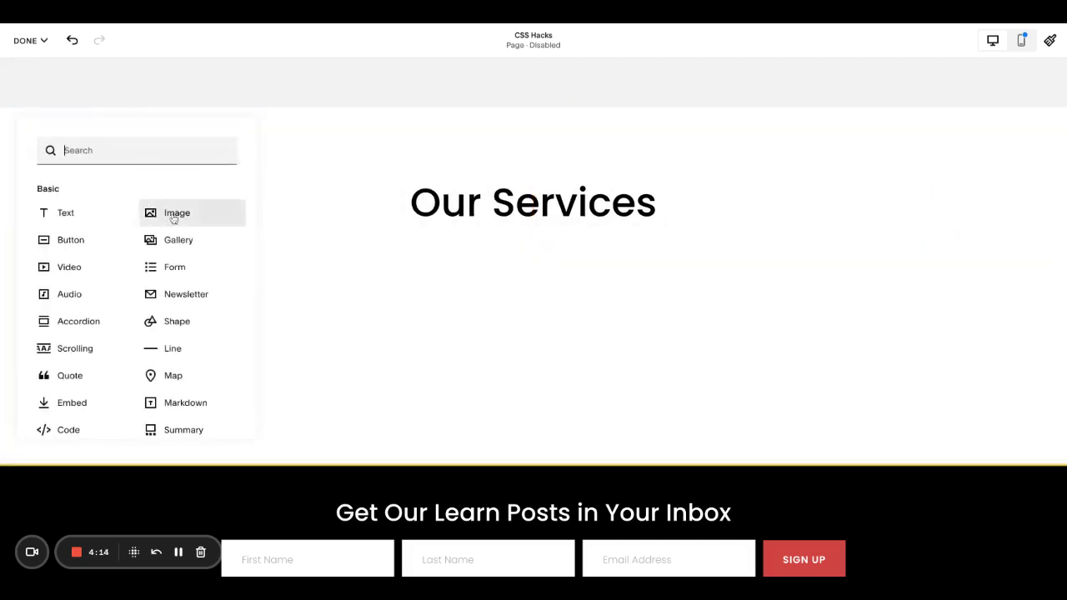
left_click(174, 215)
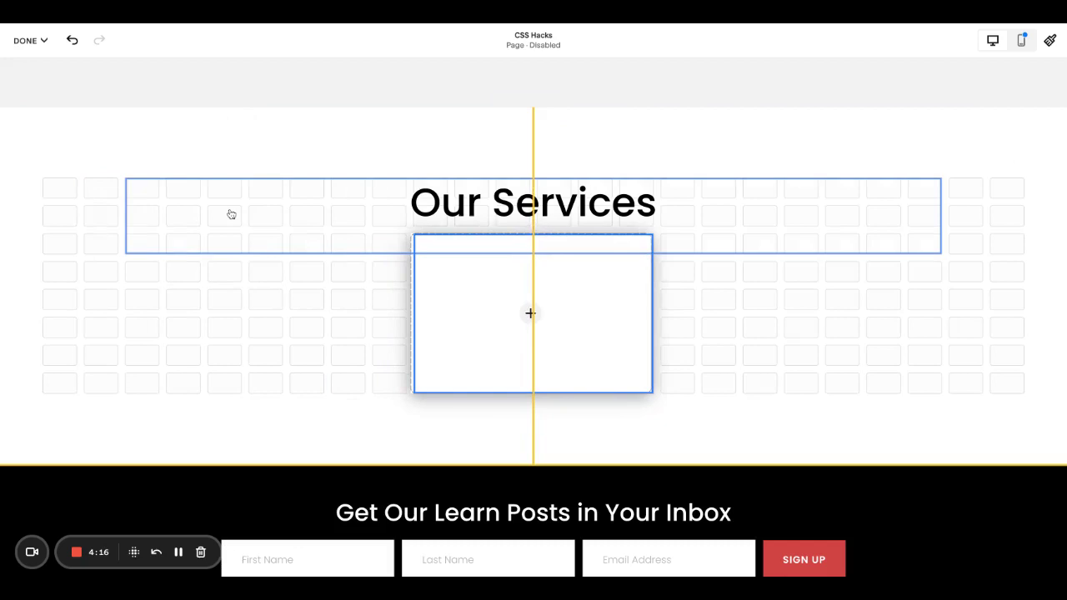
left_click_drag(653, 391, 490, 310)
left_click_drag(450, 270, 471, 276)
left_click_drag(533, 308, 531, 310)
Add centred text below the image with a Heading 4 'Service 2' title and description
left_click(56, 152)
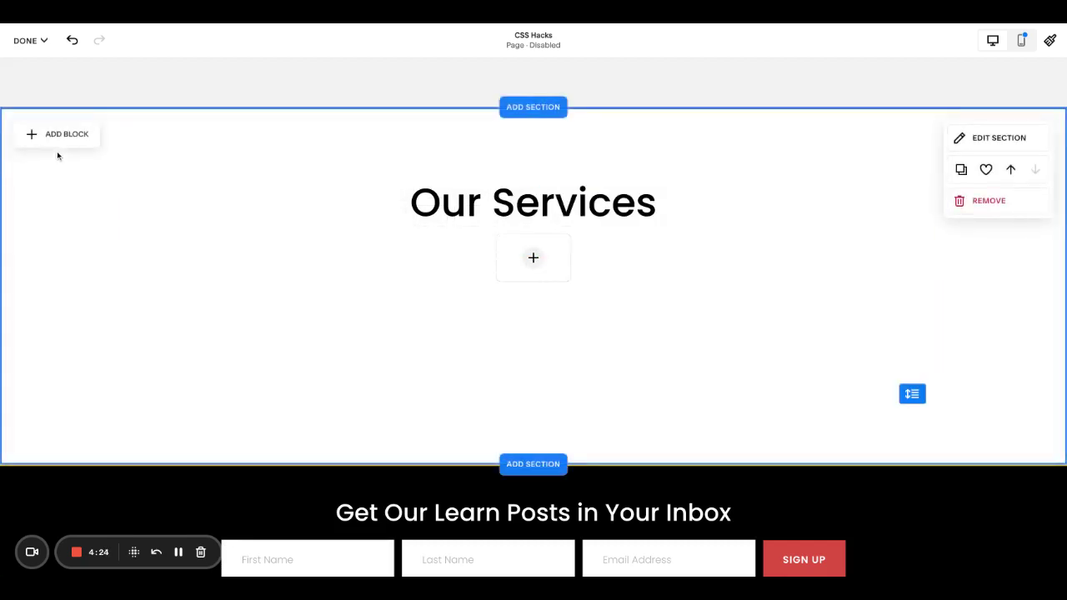
left_click(66, 214)
left_click_drag(88, 209, 93, 209)
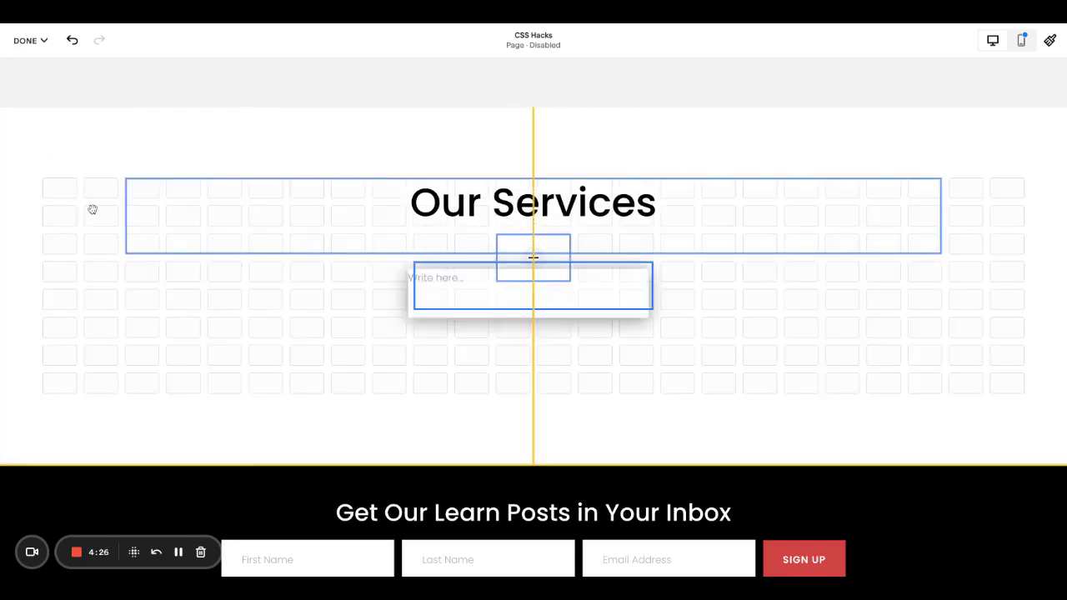
left_click_drag(533, 257, 469, 303)
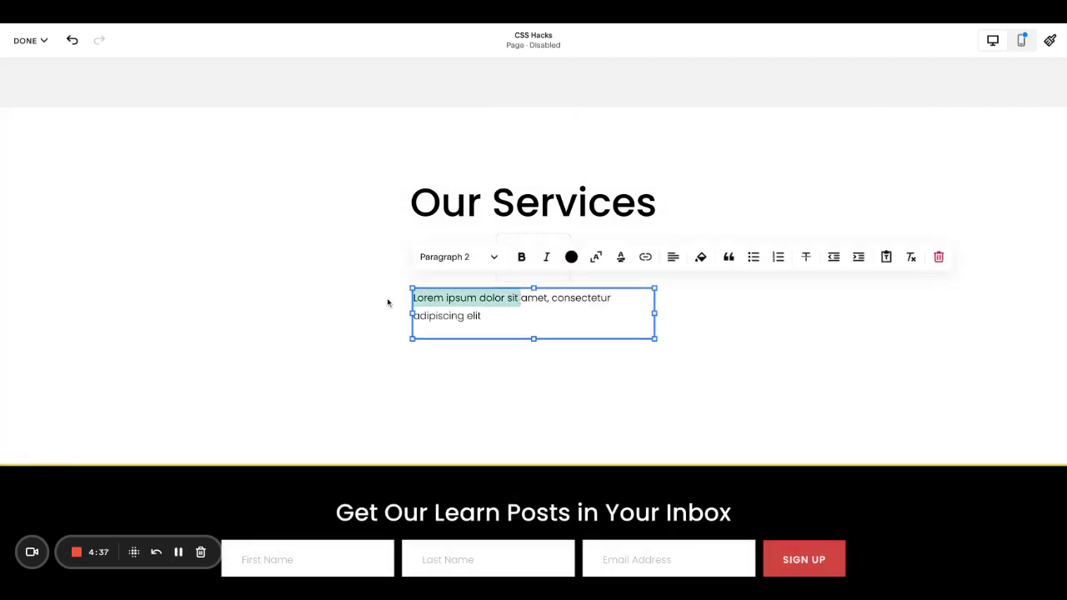
key("Return")
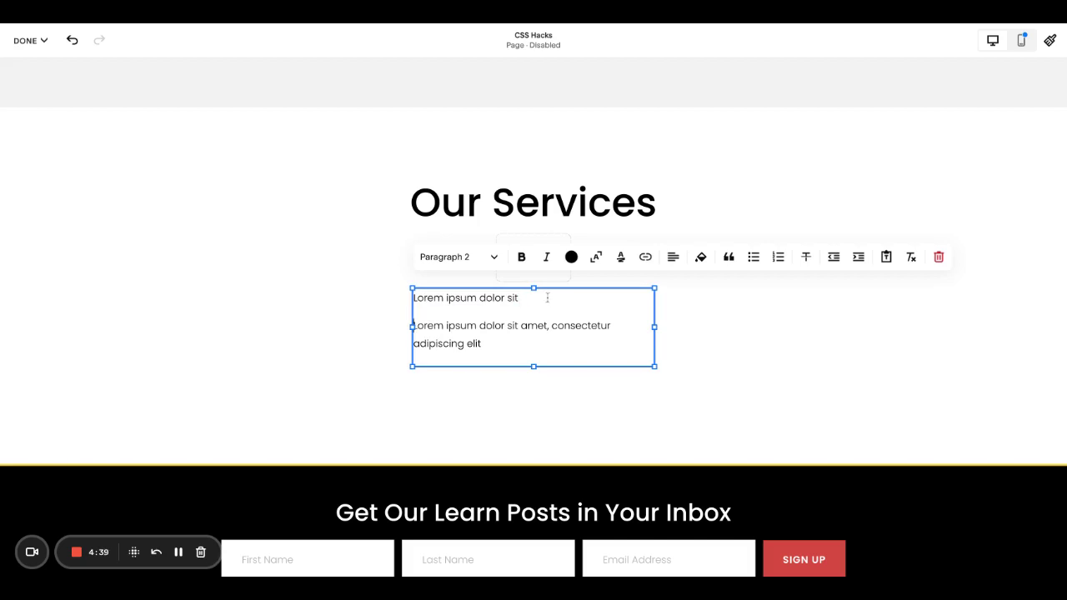
left_click_drag(547, 297, 384, 299)
type("Service 2")
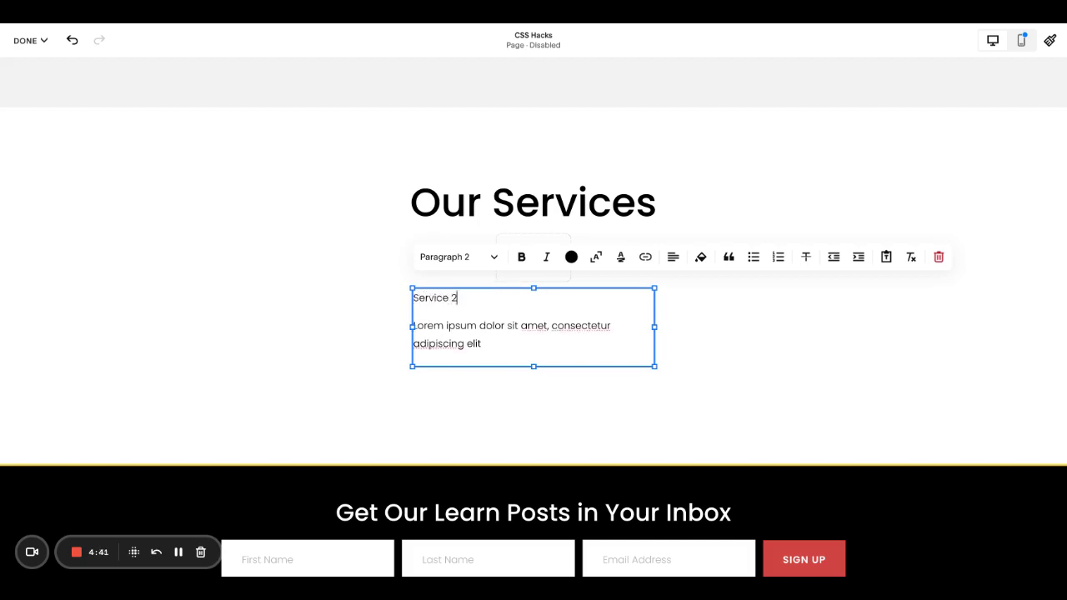
key("ctrl+a")
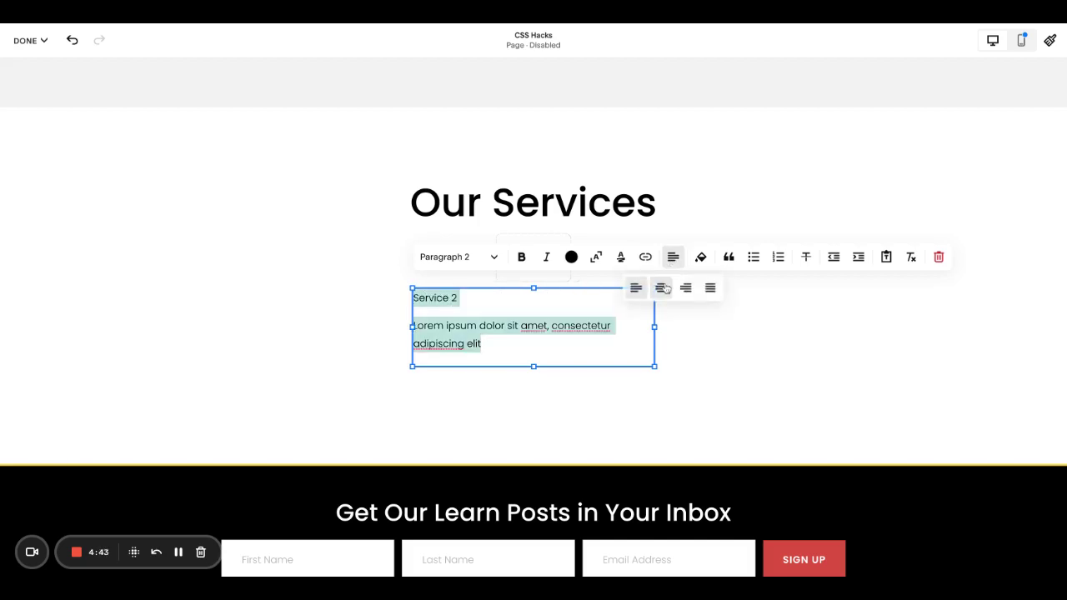
left_click(661, 288)
left_click(458, 256)
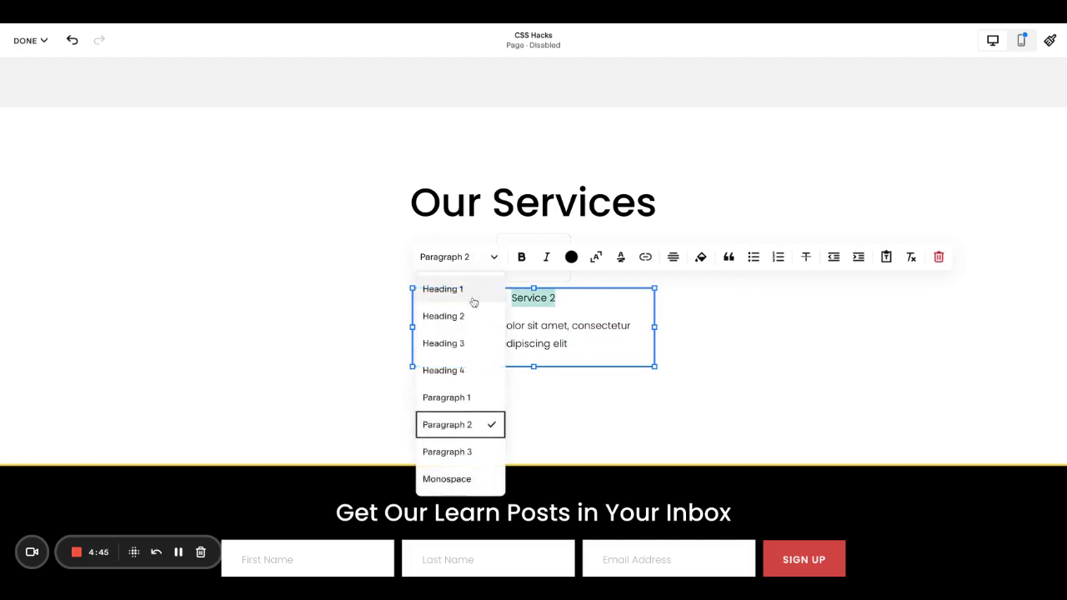
left_click(467, 373)
left_click(721, 327)
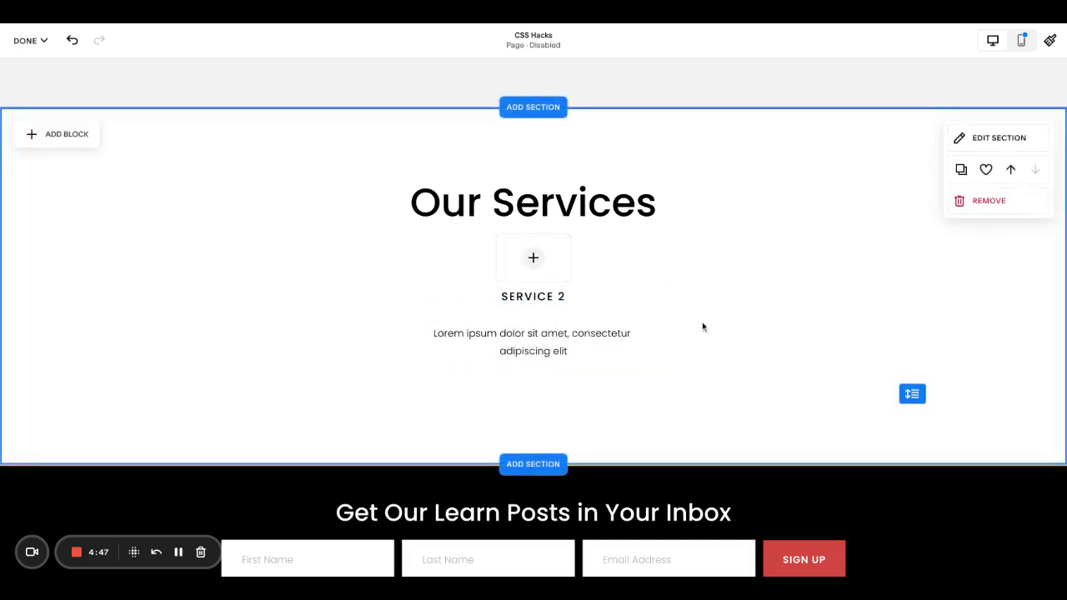
Duplicate the service image and text group, then undo moving the copy
left_click(455, 257)
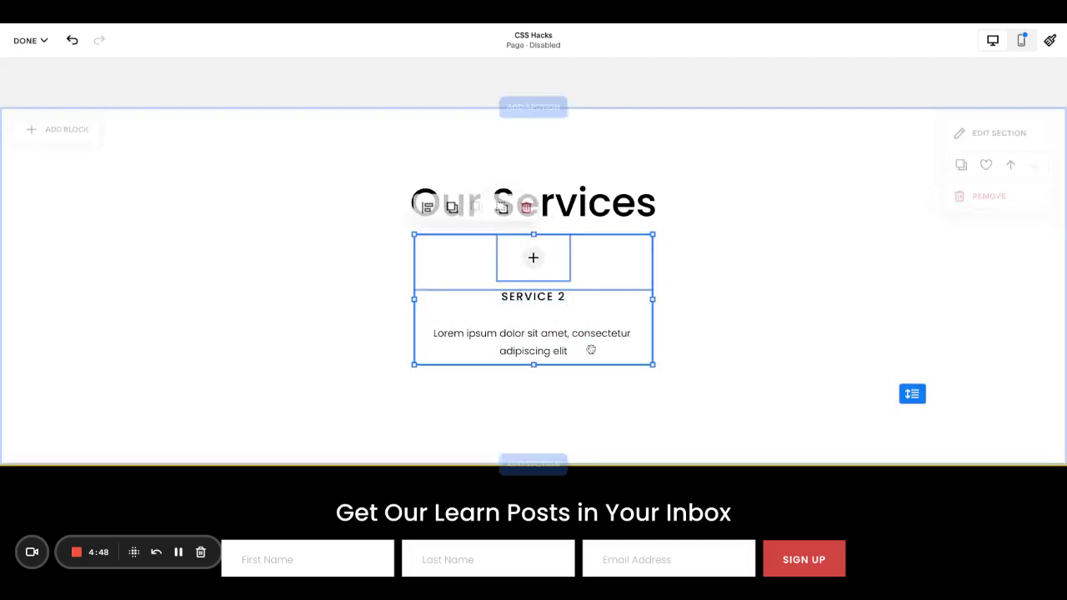
left_click(452, 208)
left_click_drag(586, 272, 284, 258)
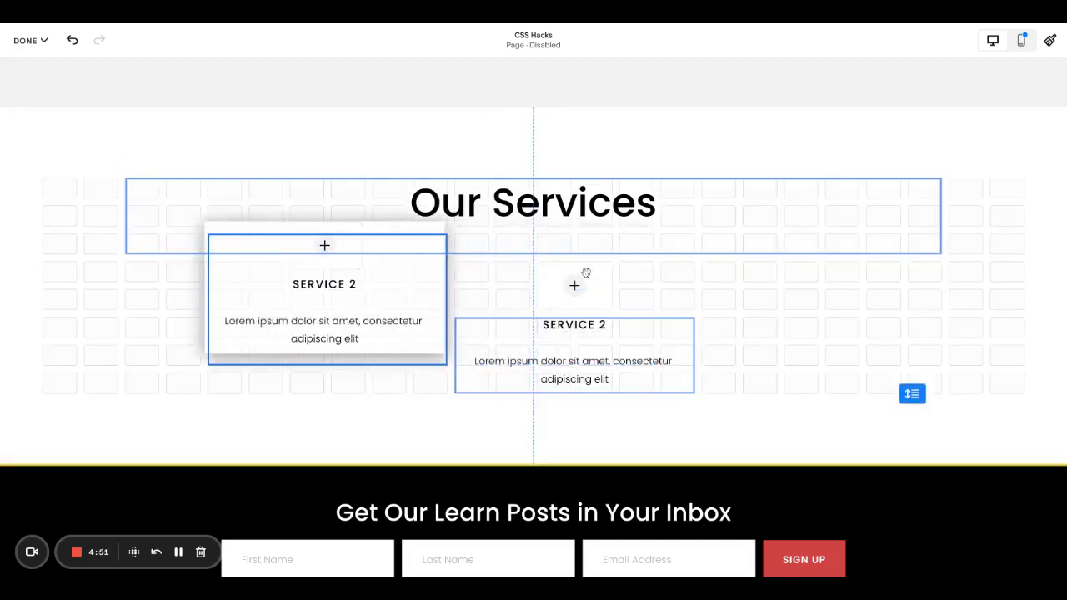
key("ctrl+z")
key("ctrl+z")
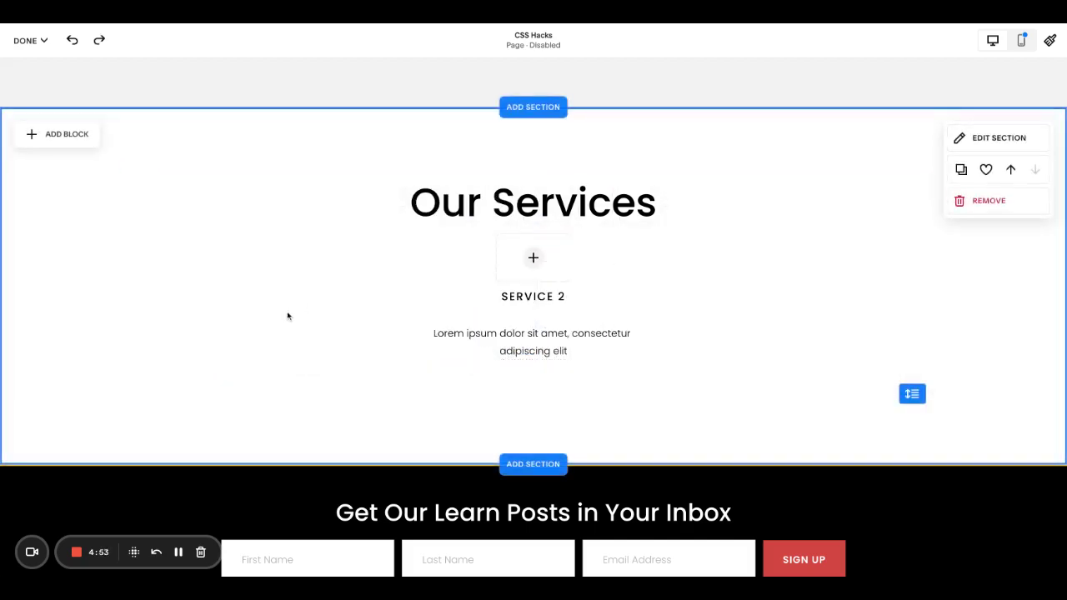
Add a LEARN MORE button centred below Service 2, set to fit its text
left_click(37, 134)
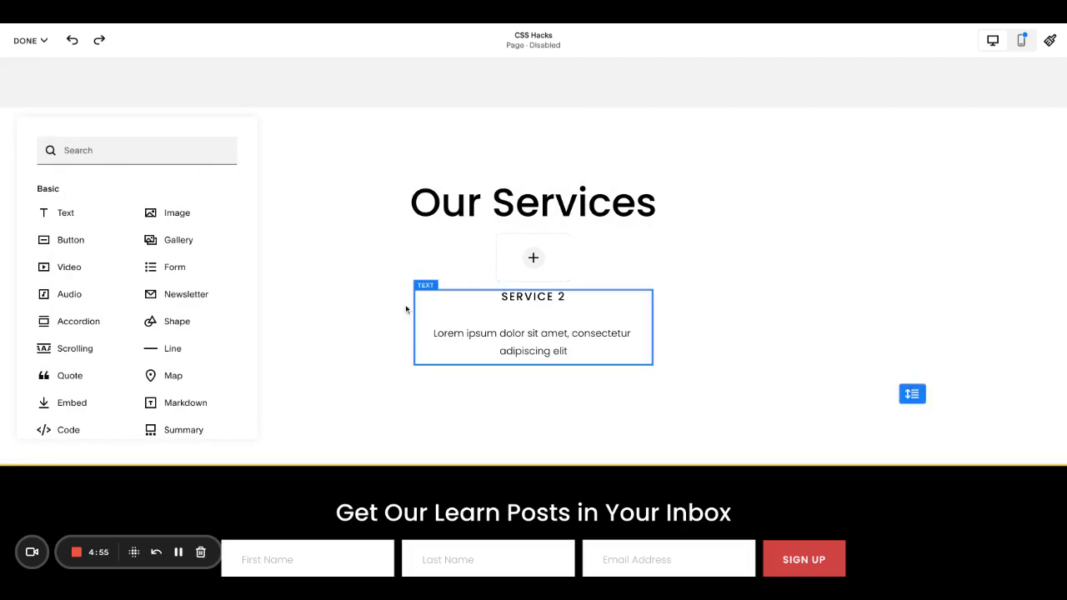
left_click(144, 235)
left_click_drag(151, 210, 564, 405)
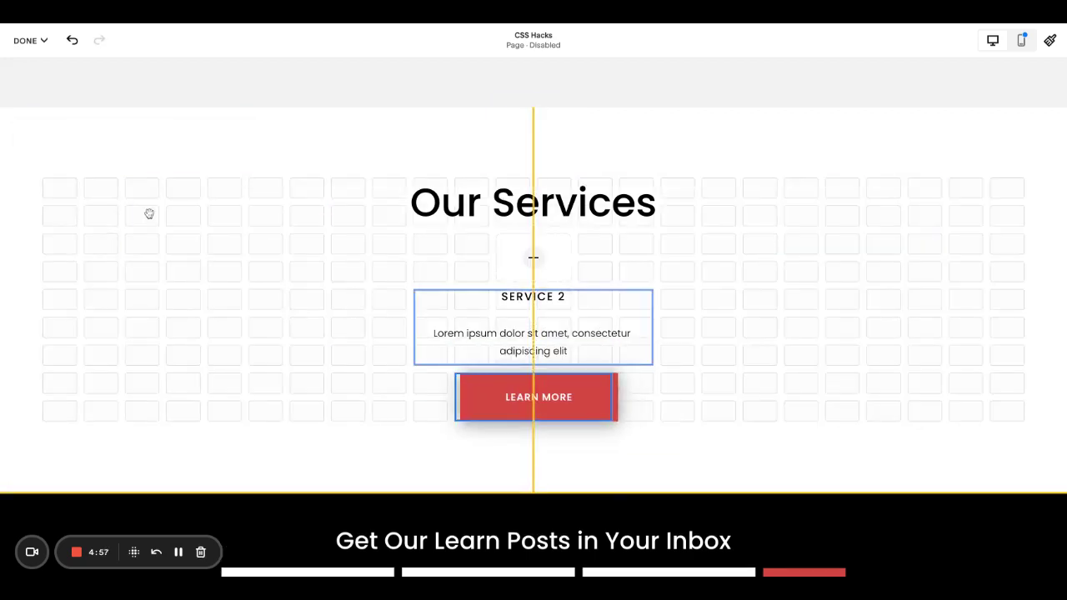
left_click(467, 348)
left_click(700, 290)
left_click(706, 398)
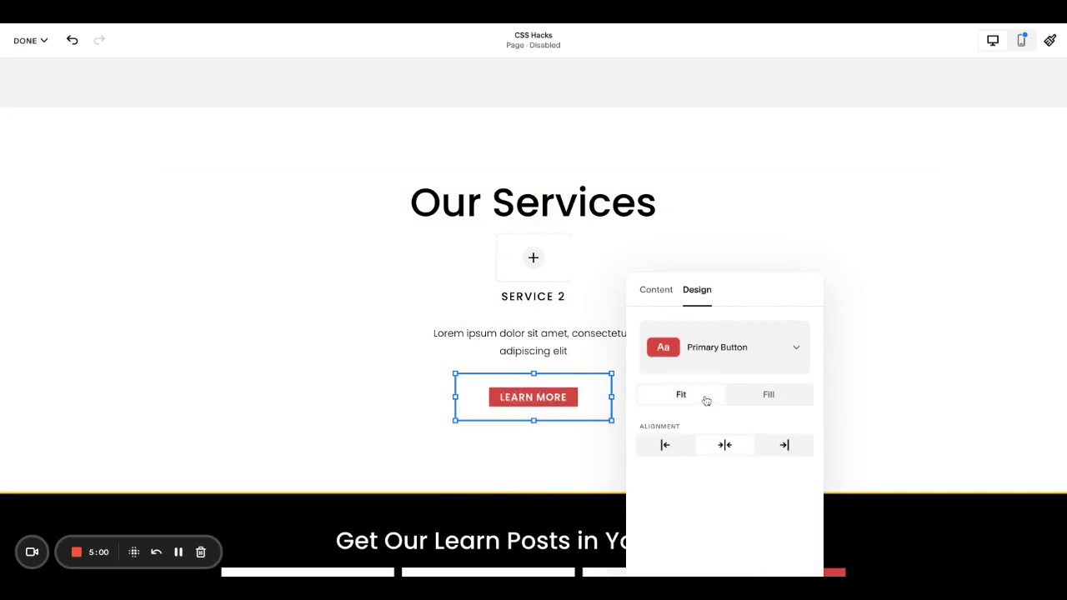
left_click(349, 321)
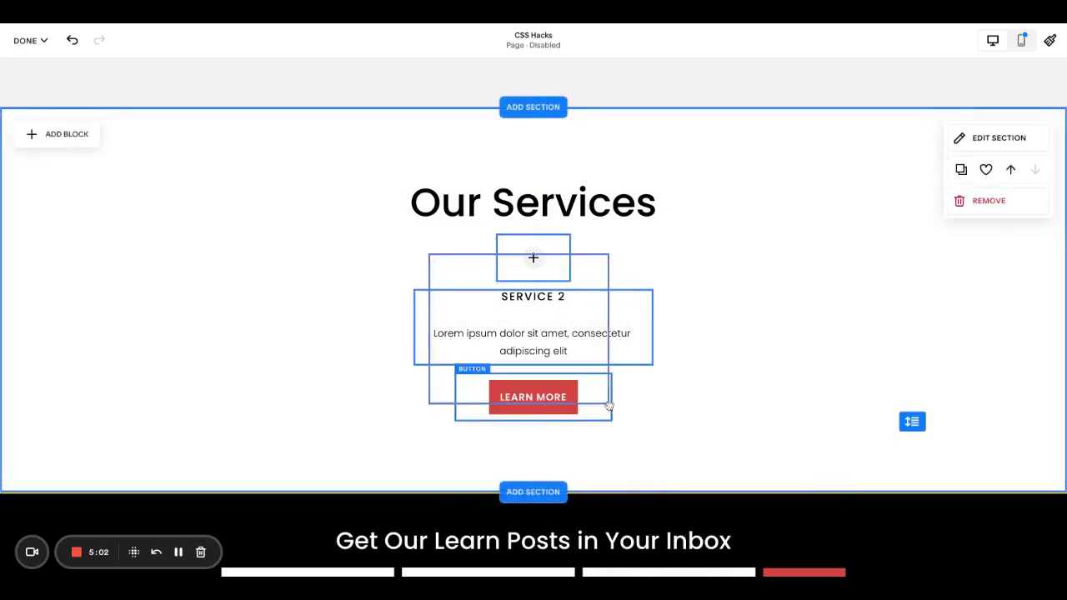
Duplicate the Service 2 card twice into left and right columns
left_click(546, 255)
left_click_drag(546, 255, 546, 283)
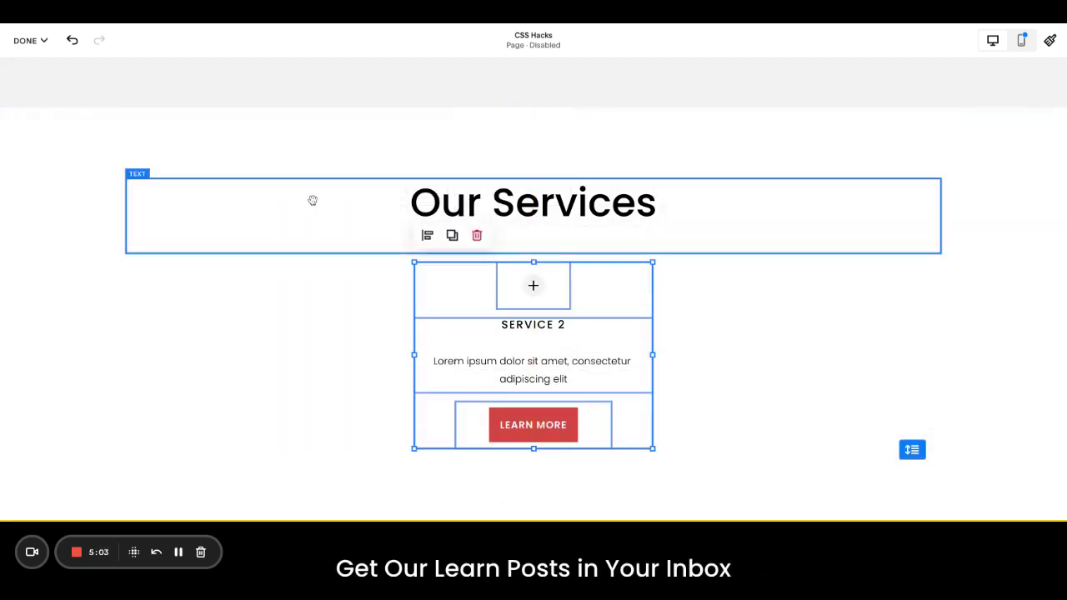
left_click(452, 235)
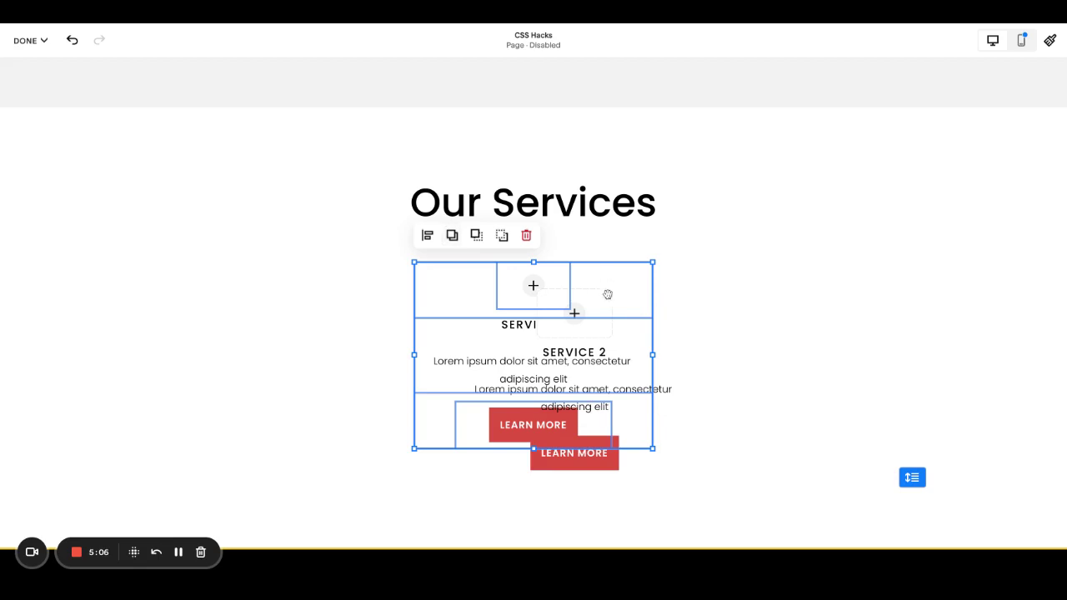
left_click_drag(607, 294, 369, 322)
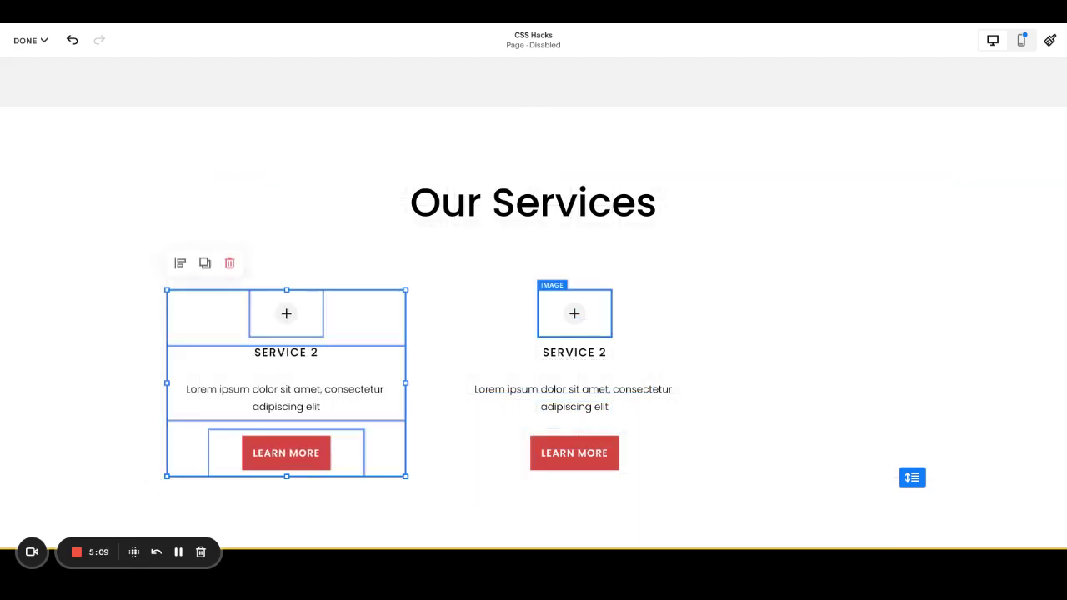
left_click(204, 262)
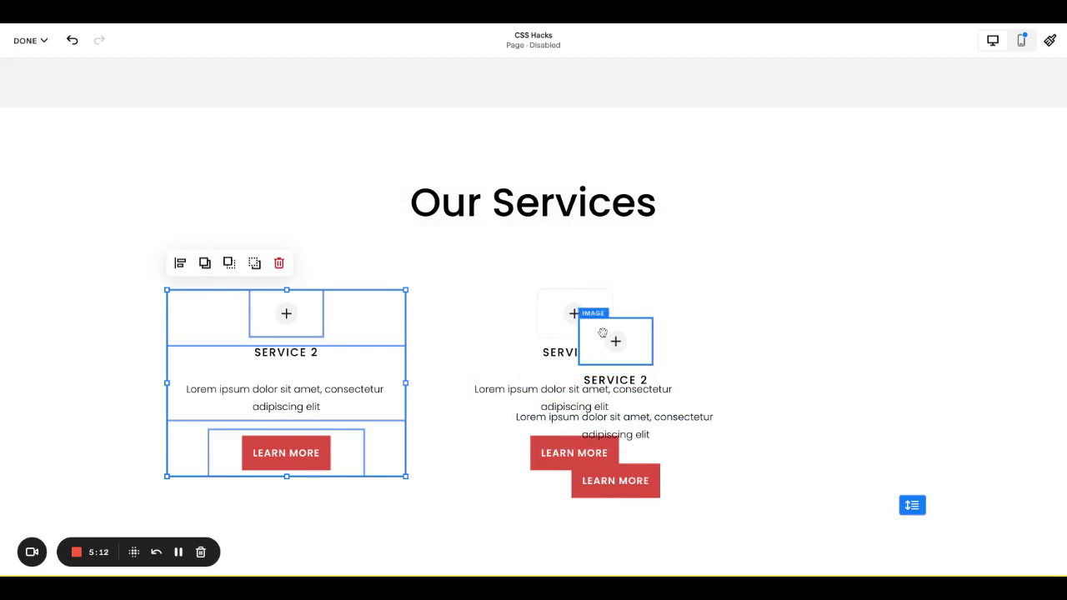
left_click(603, 387)
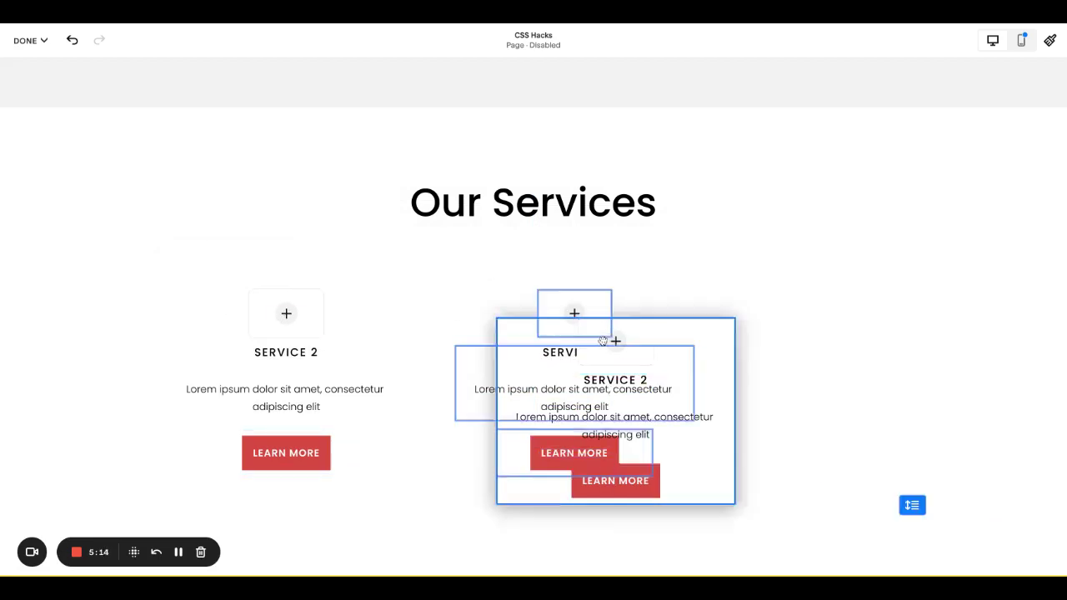
left_click_drag(606, 489, 852, 461)
Reposition the three service cards together and shorten the services section
left_click(1015, 413)
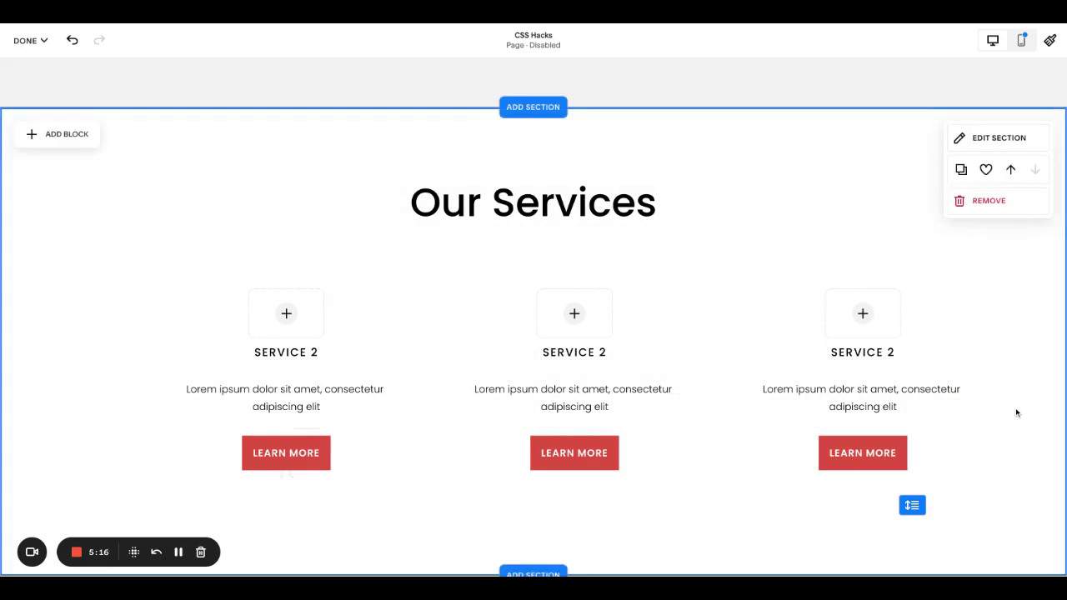
left_click_drag(190, 289, 857, 453)
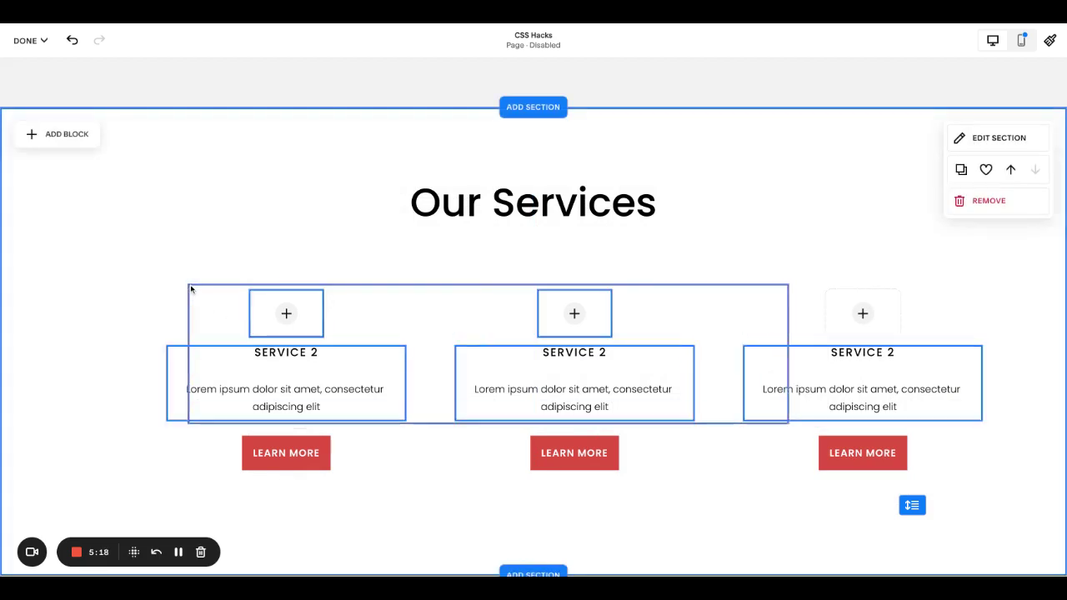
left_click_drag(841, 312, 841, 314)
left_click(955, 383)
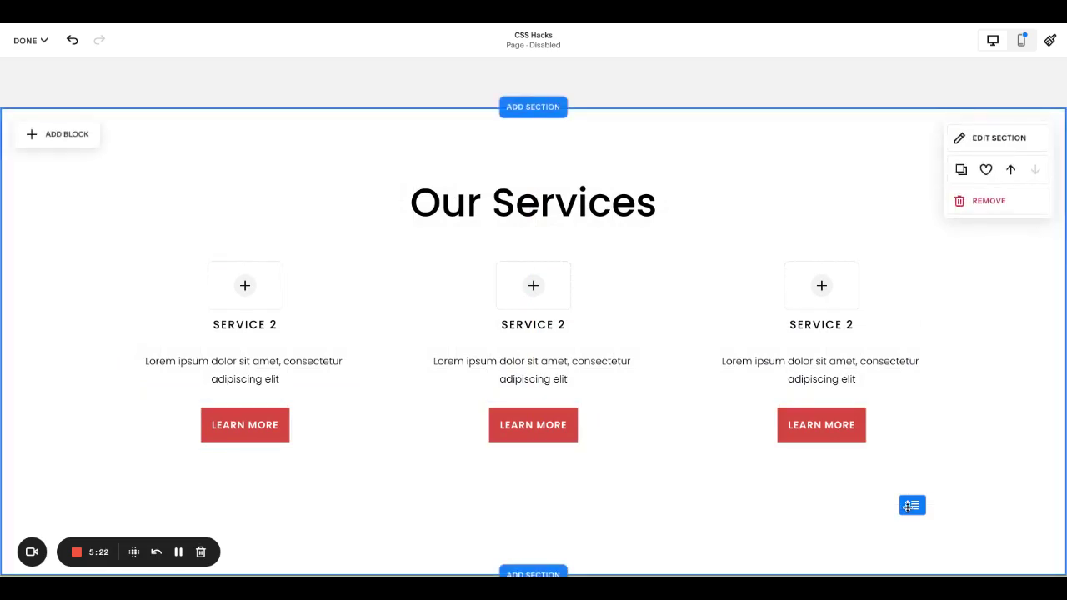
left_click_drag(908, 506, 908, 452)
left_click(277, 78)
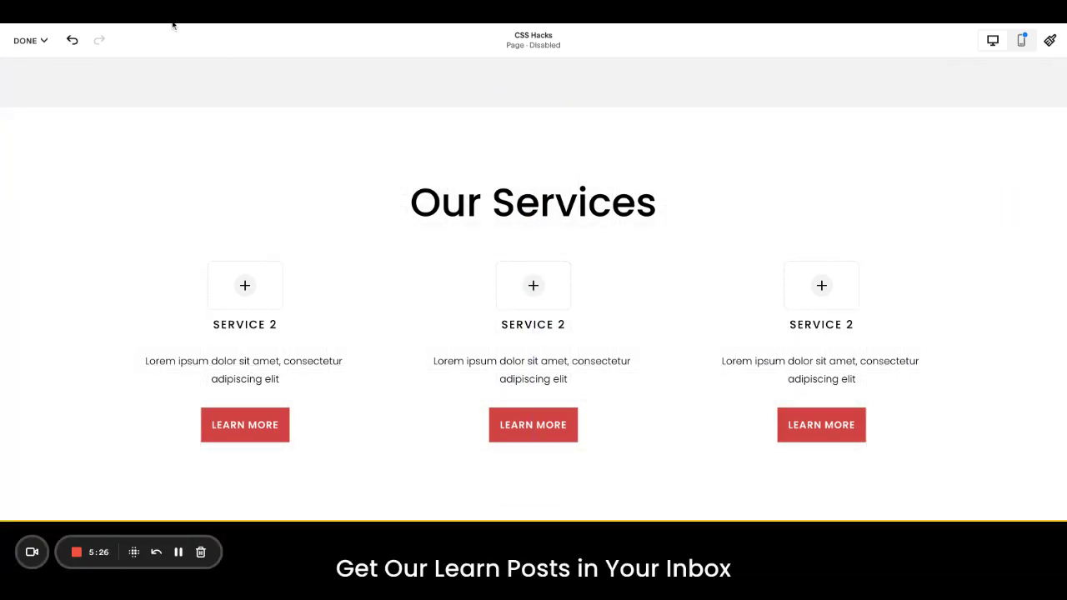
Add a blank section below the services with a full-width text block
scroll(575, 333, "down", 2)
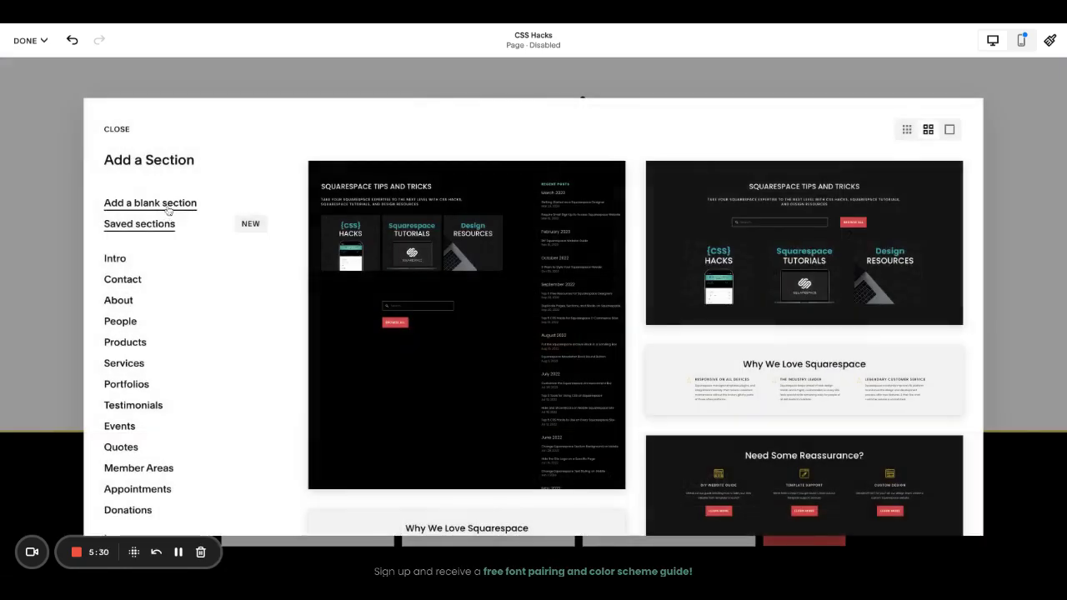
left_click(543, 283)
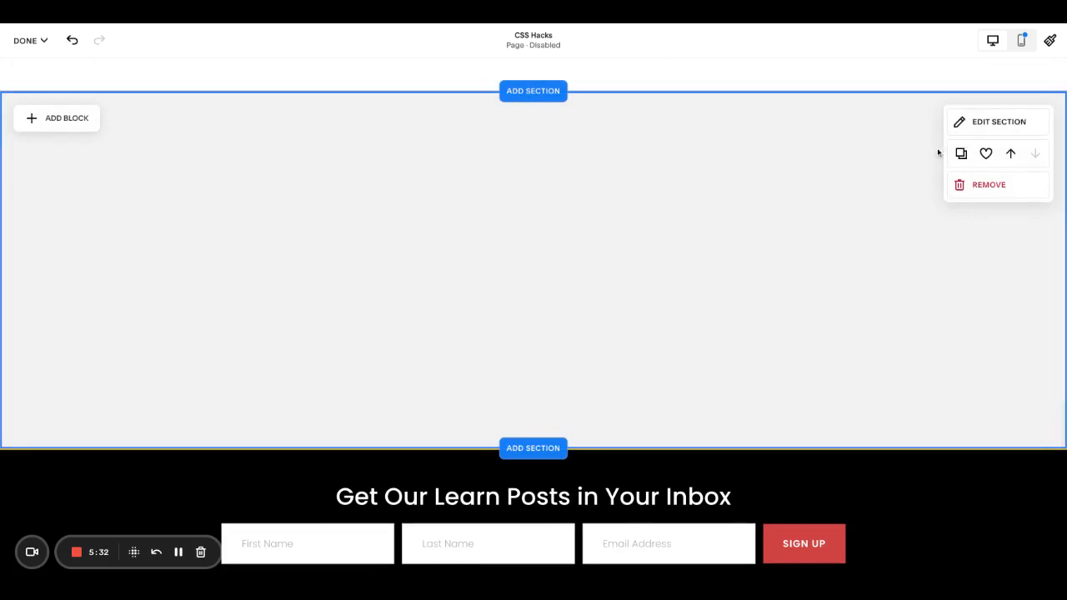
left_click(995, 122)
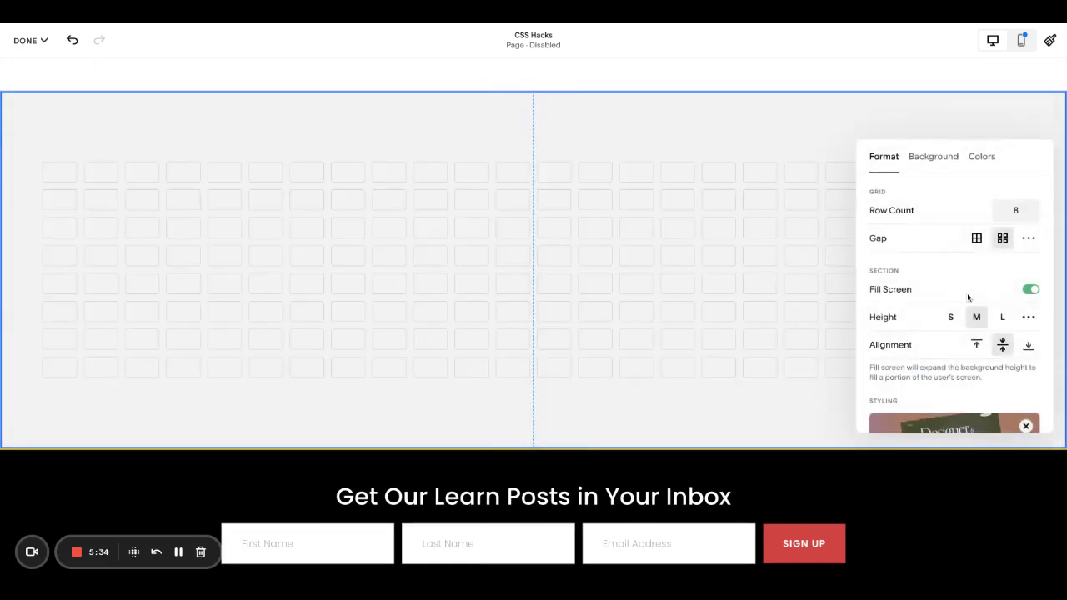
left_click(362, 104)
left_click(50, 117)
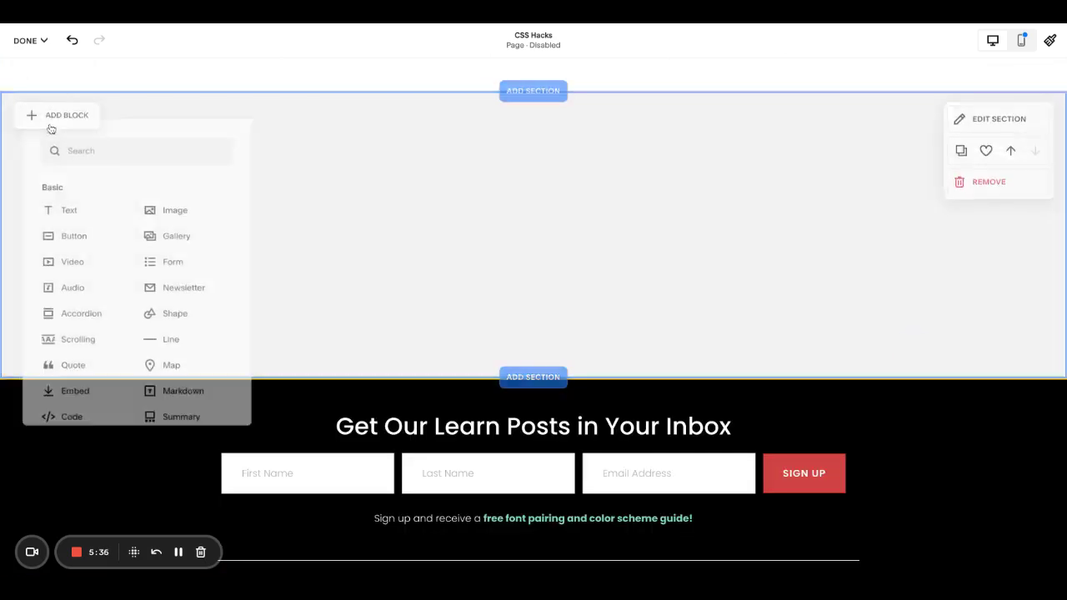
left_click(71, 208)
left_click_drag(150, 160, 234, 133)
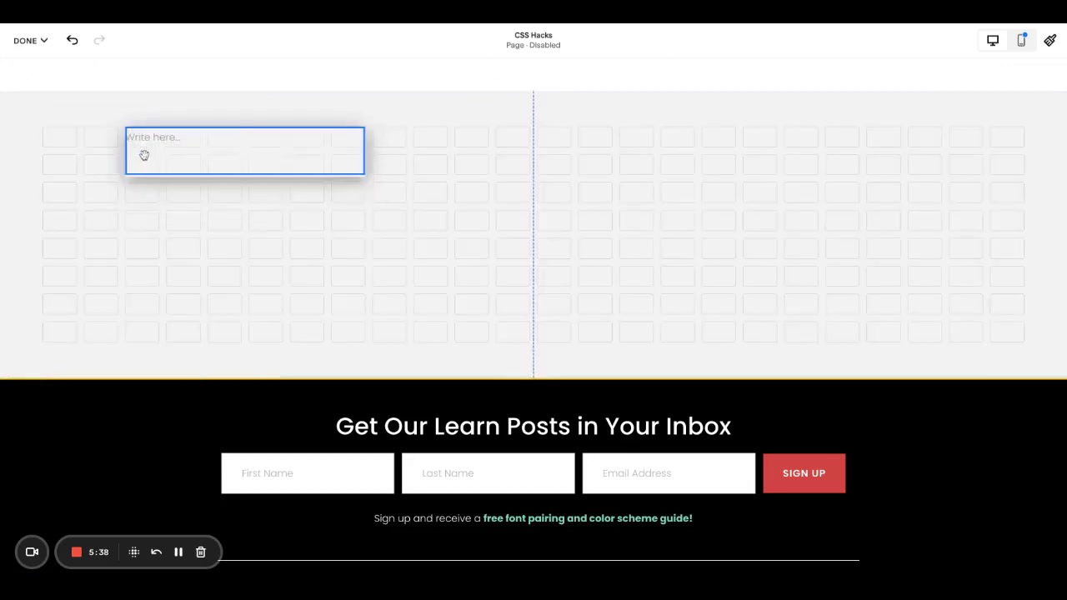
left_click_drag(363, 172, 981, 202)
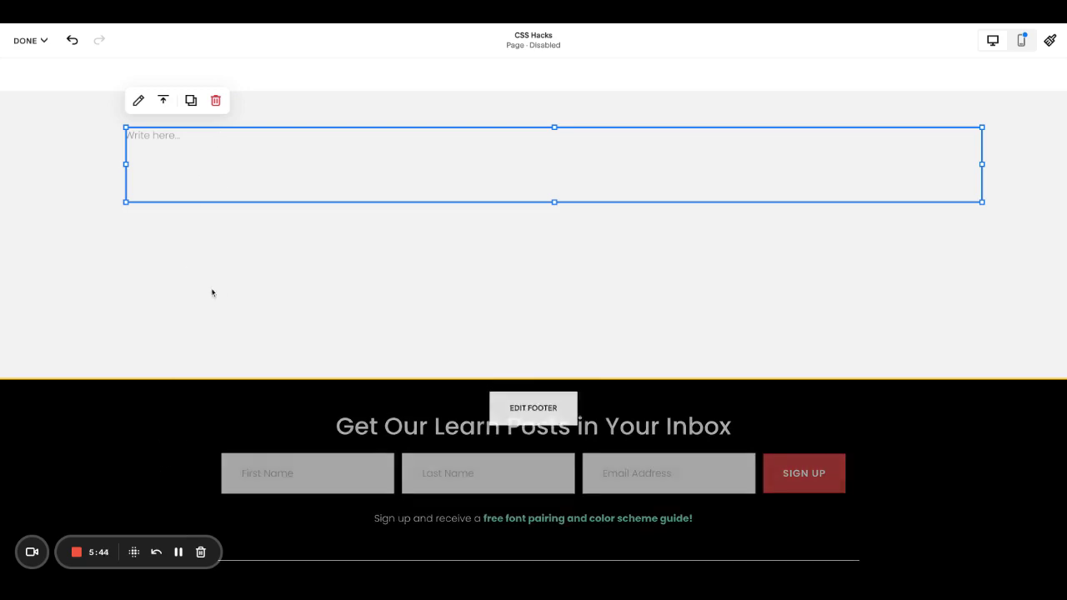
mouse_move(200, 465)
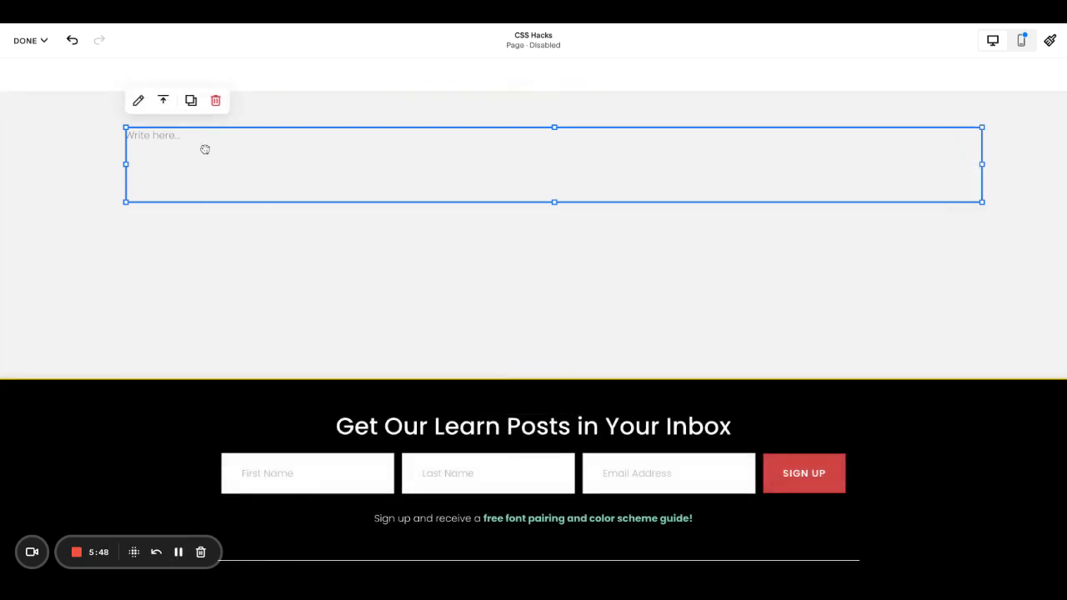
Paste the placeholder quote and make it a centred Heading 3
left_click(215, 136)
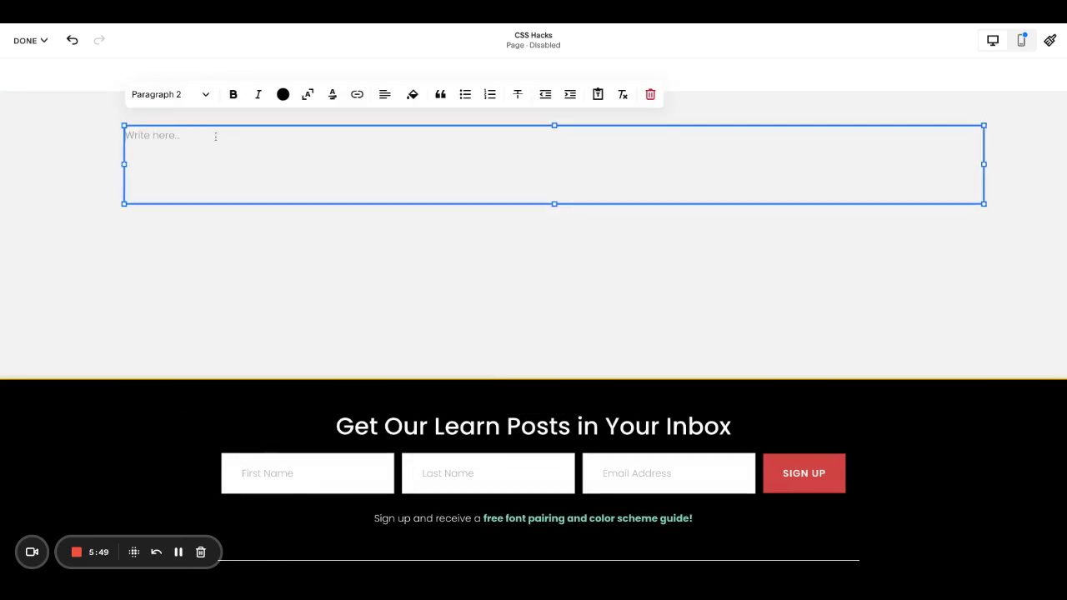
type("\"Lorem ipsum dolor sit amet, consectetur adipiscing elit, sed do eiusmod tempor incididunt ut labore et dolore magna aliqua. \"")
key("ctrl+a")
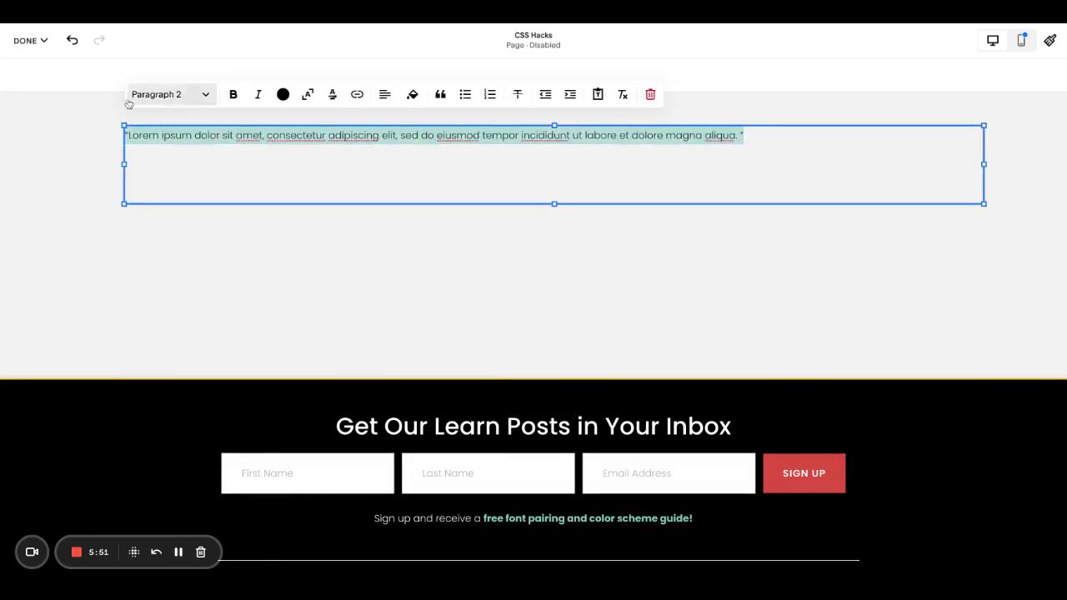
left_click(190, 94)
left_click(190, 180)
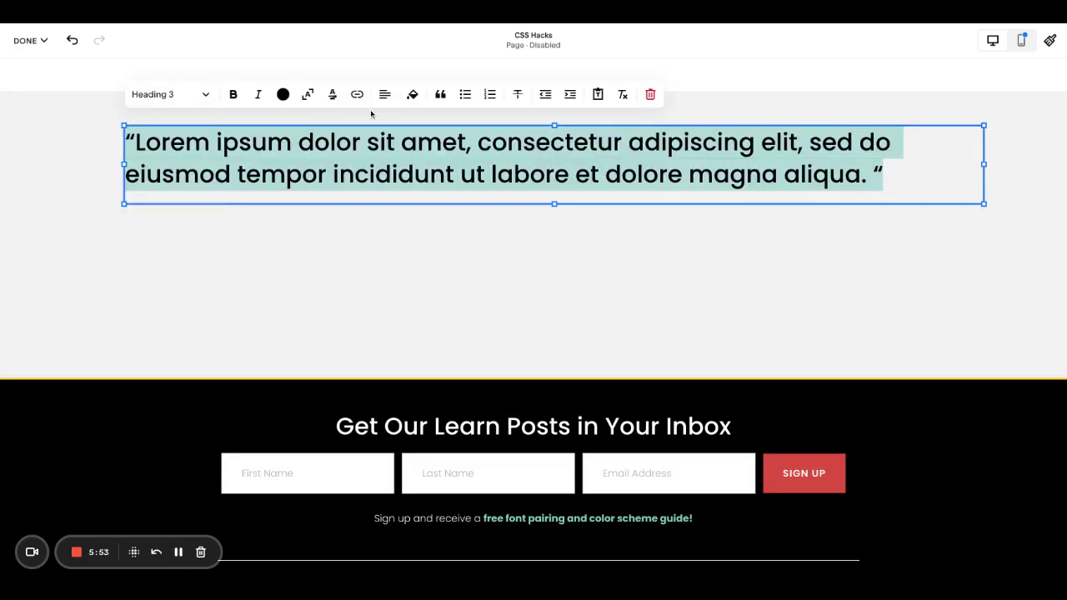
left_click(384, 94)
left_click(373, 125)
left_click(538, 291)
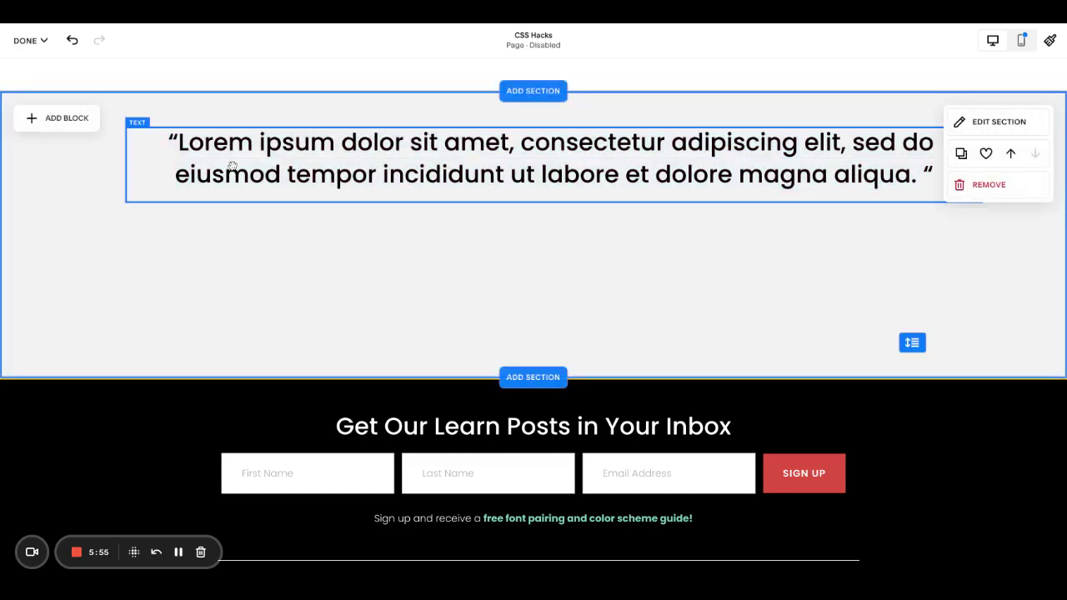
left_click(644, 180)
left_click(286, 252)
Add a centred '– Firstname Lastname' attribution text block below the quote
left_click(57, 117)
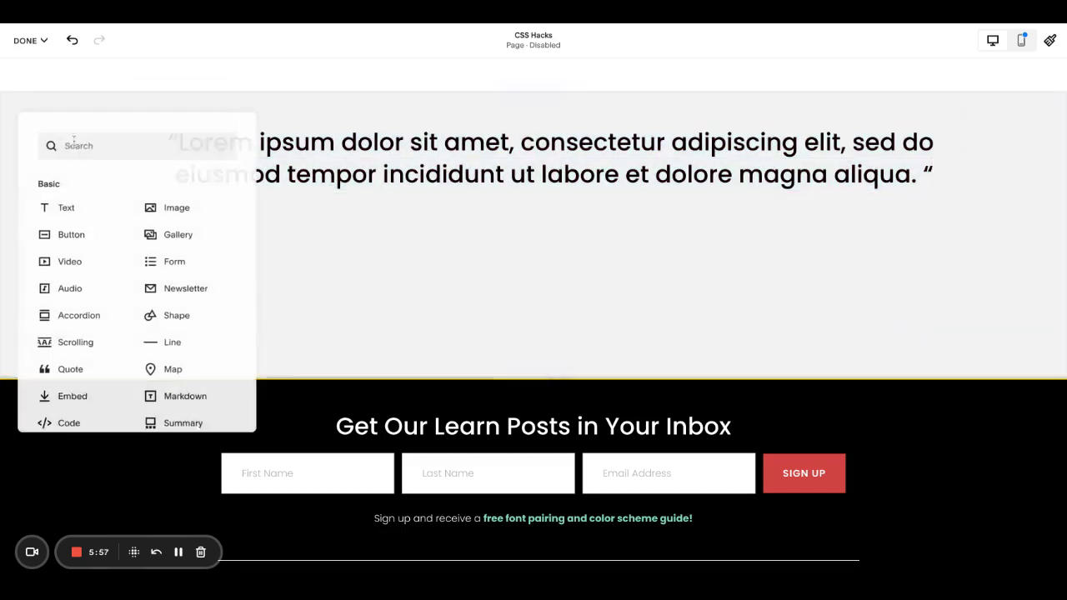
left_click(84, 210)
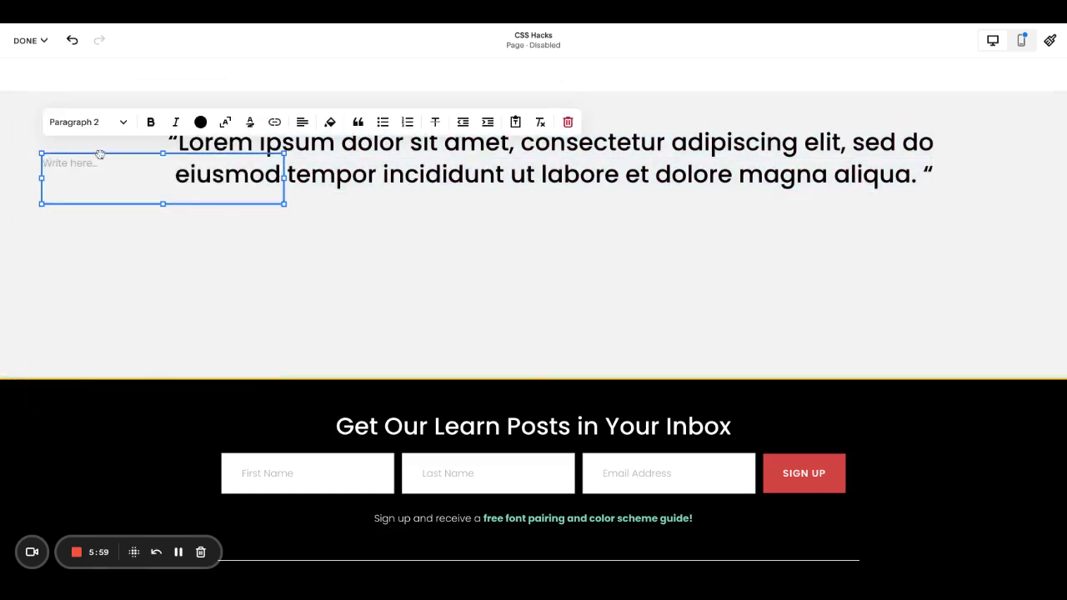
left_click_drag(99, 154, 469, 210)
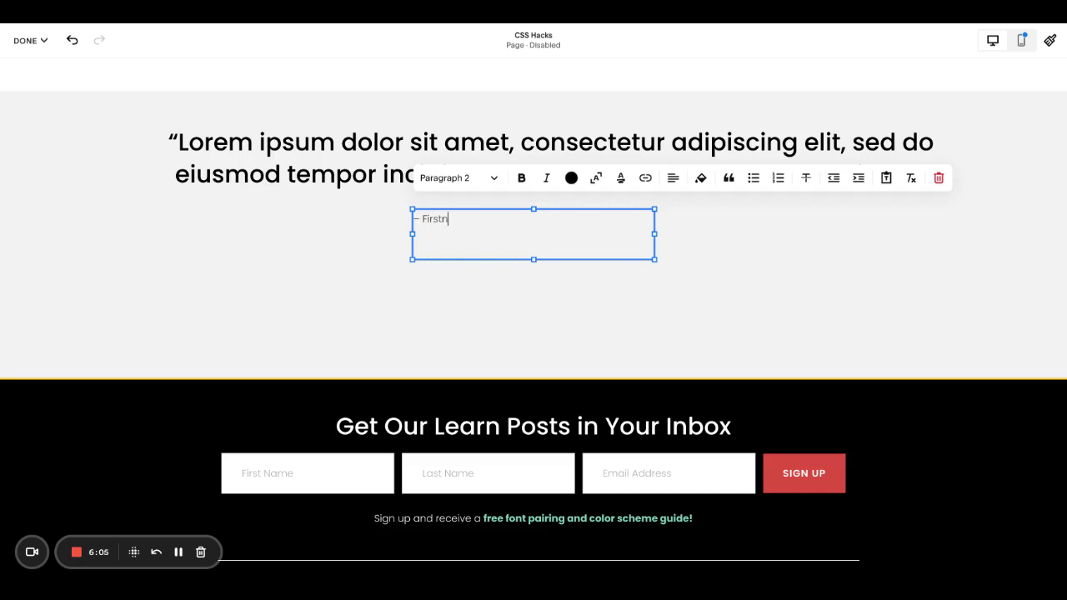
key("ctrl+a")
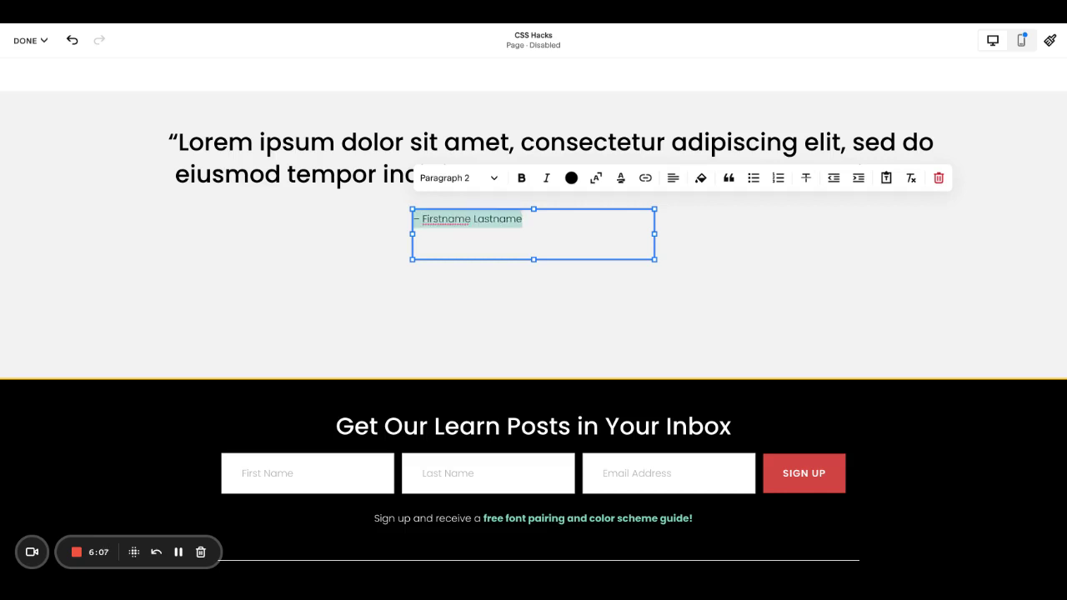
left_click(661, 210)
left_click(715, 308)
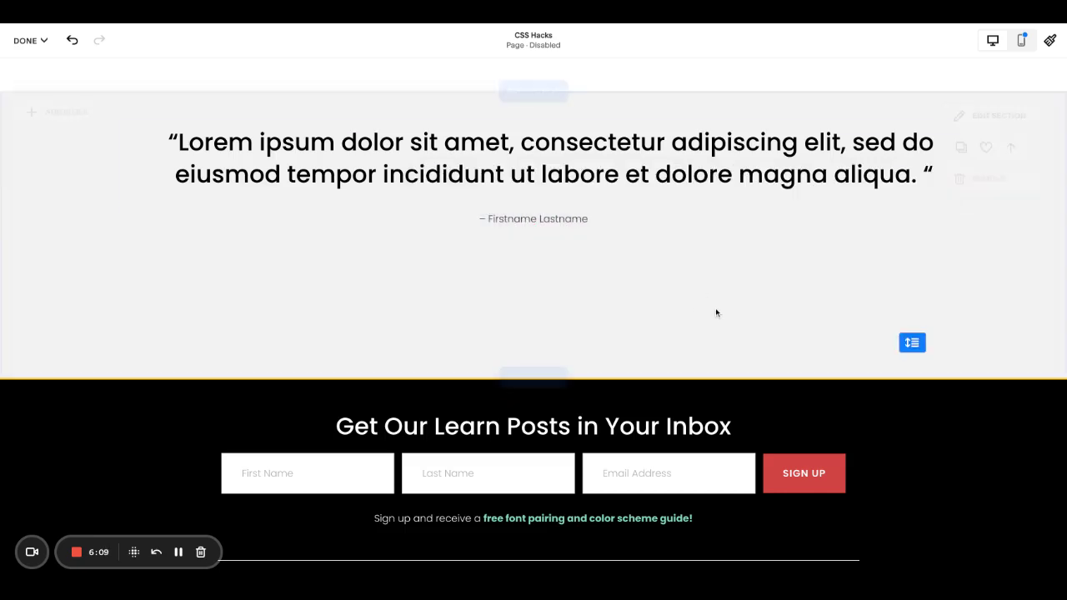
left_click(554, 251)
left_click(709, 258)
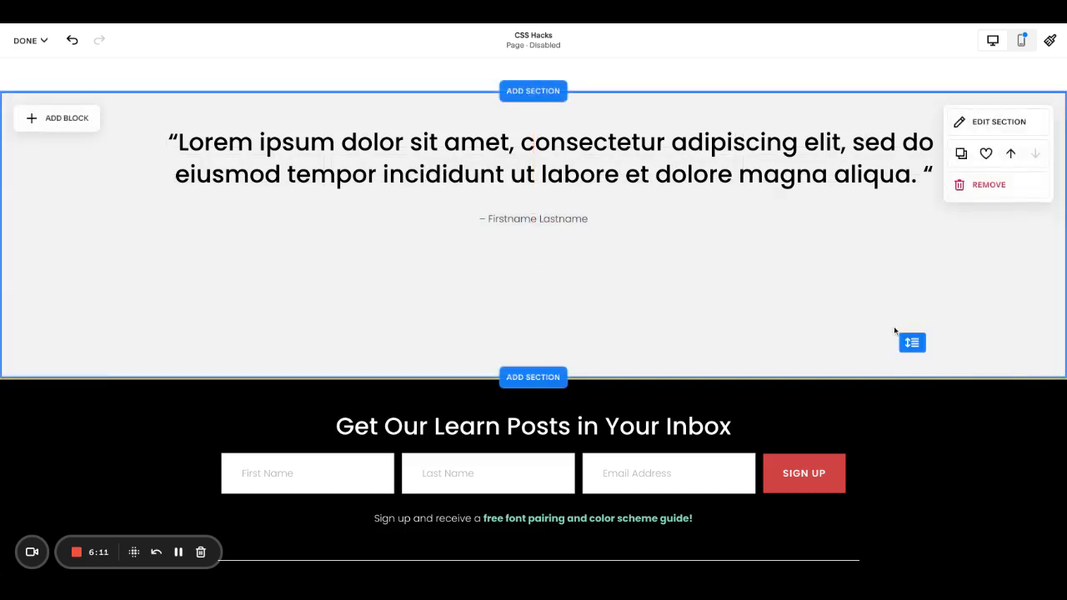
scroll(895, 333, "down", 3)
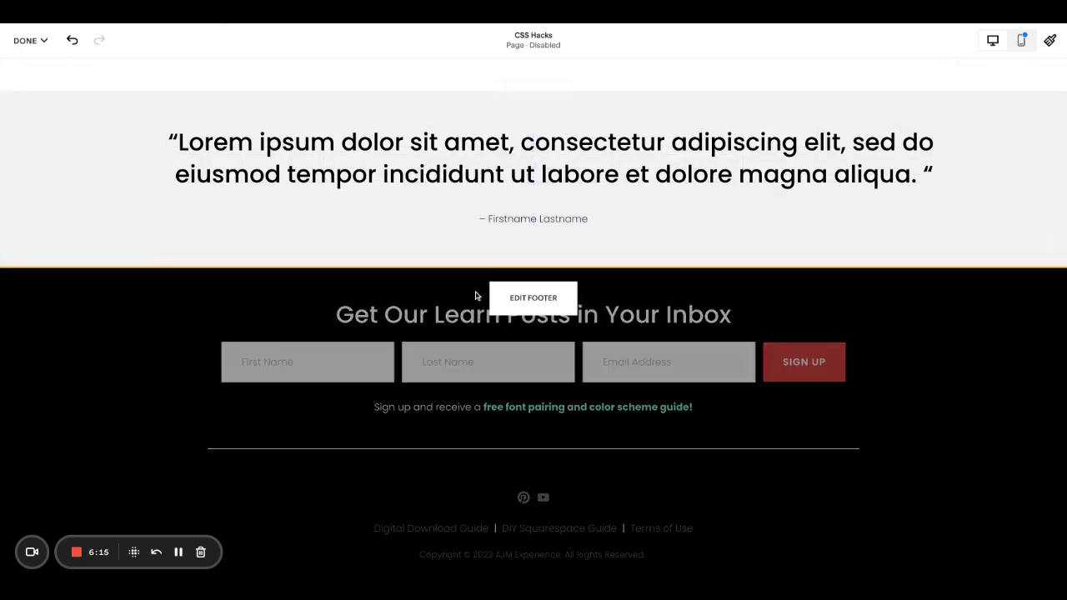
Add a blank section below the quote with the Lightest 1 colour theme
mouse_move(476, 295)
left_click(532, 267)
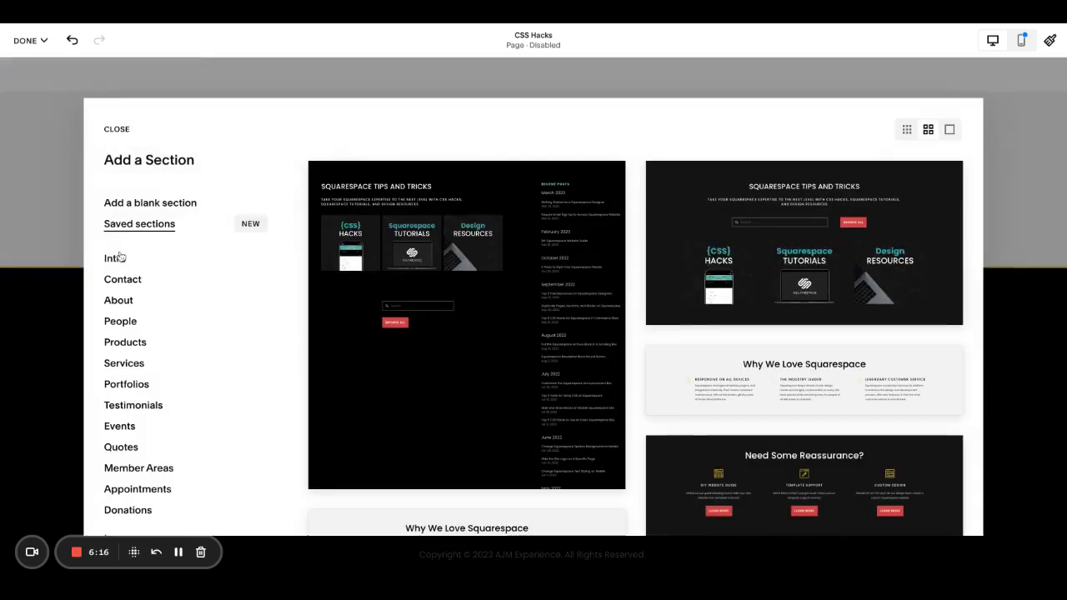
left_click(153, 205)
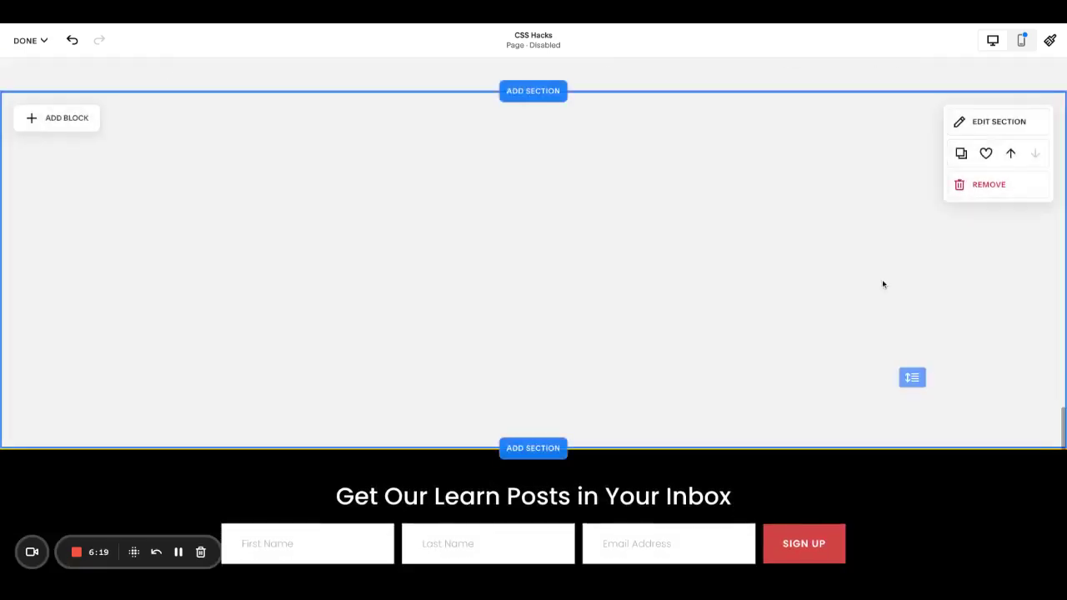
left_click(966, 170)
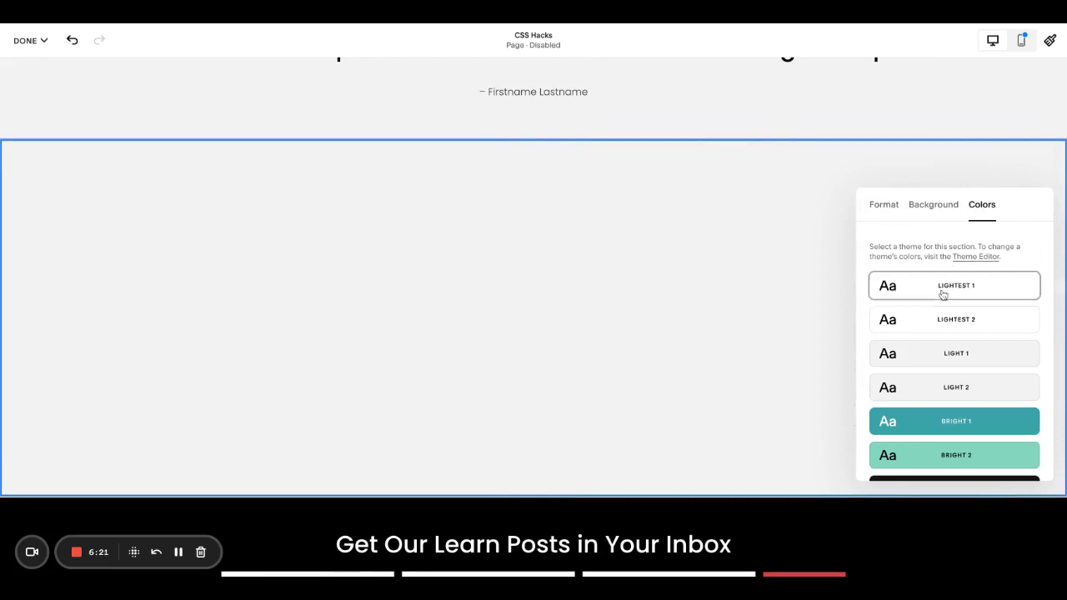
left_click(941, 294)
left_click(533, 270)
Add a 'Contact Us' text block styled as Heading 2
left_click(65, 166)
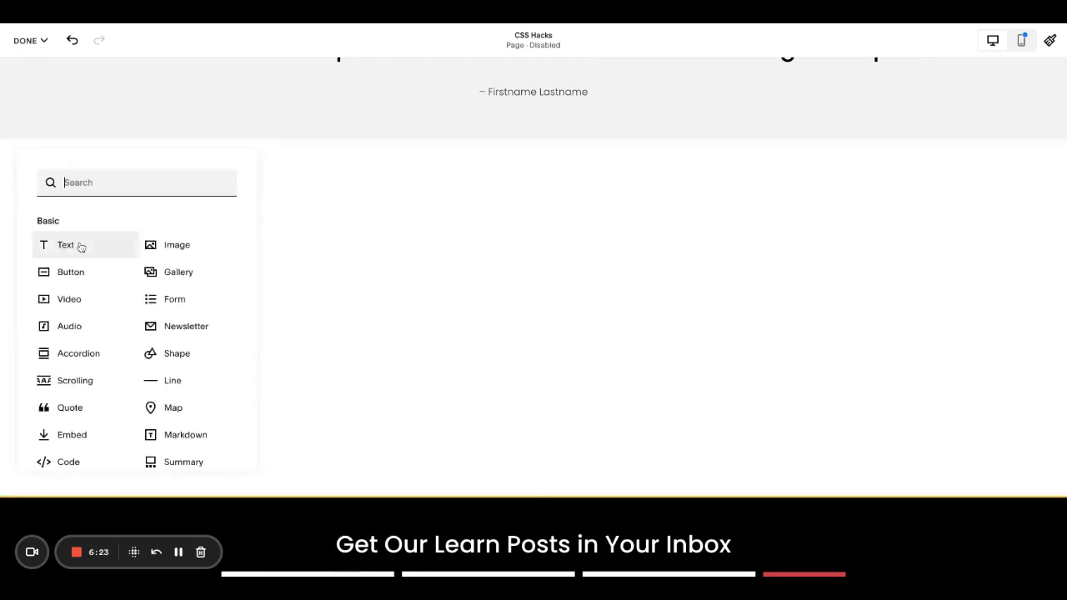
left_click(78, 245)
left_click_drag(107, 239, 106, 236)
left_click(209, 224)
type("Contact Us")
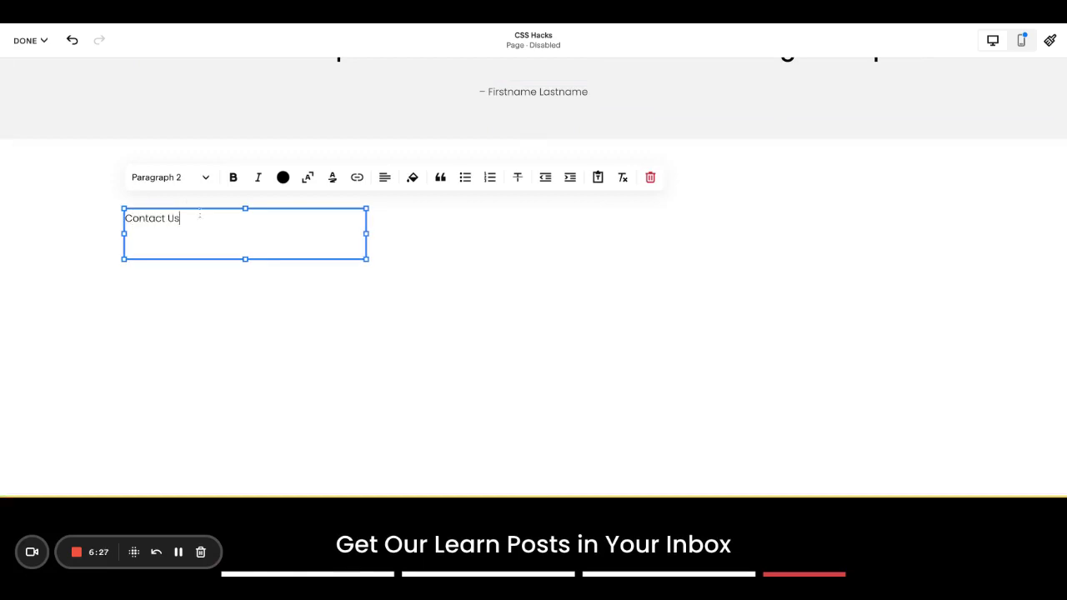
left_click(179, 177)
left_click(194, 237)
left_click(430, 280)
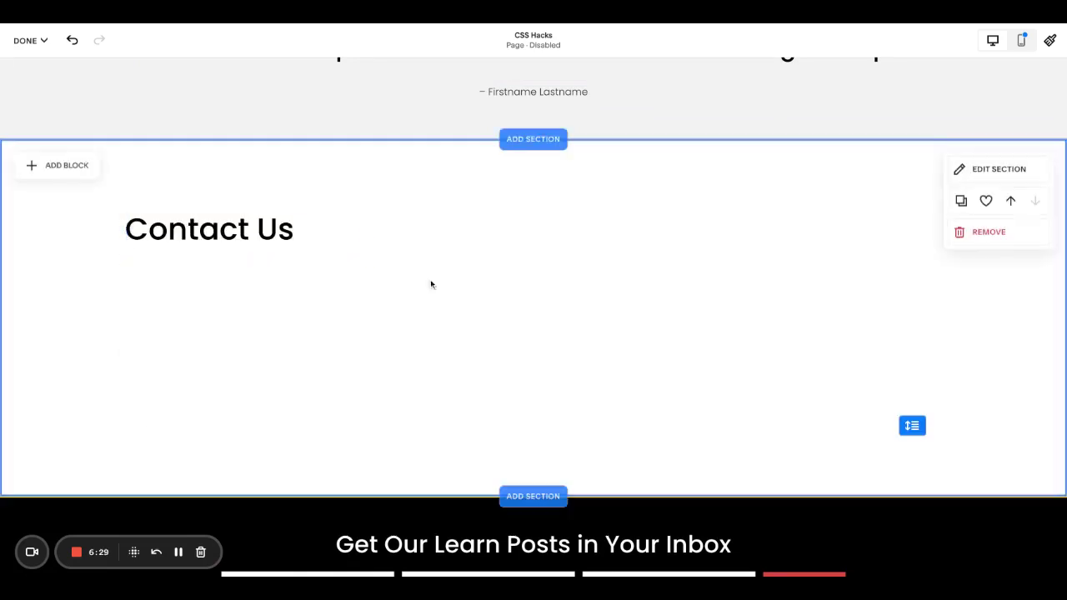
Add a text block below listing Phone, Email and two address lines
left_click(50, 169)
left_click(63, 243)
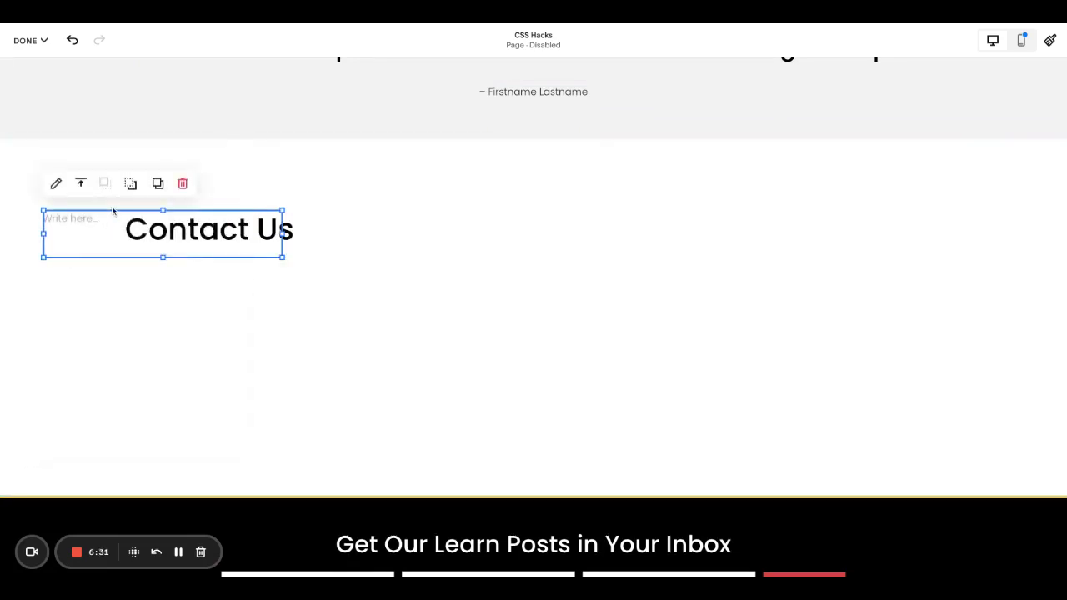
left_click_drag(105, 212, 186, 265)
left_click(185, 277)
type("Ema")
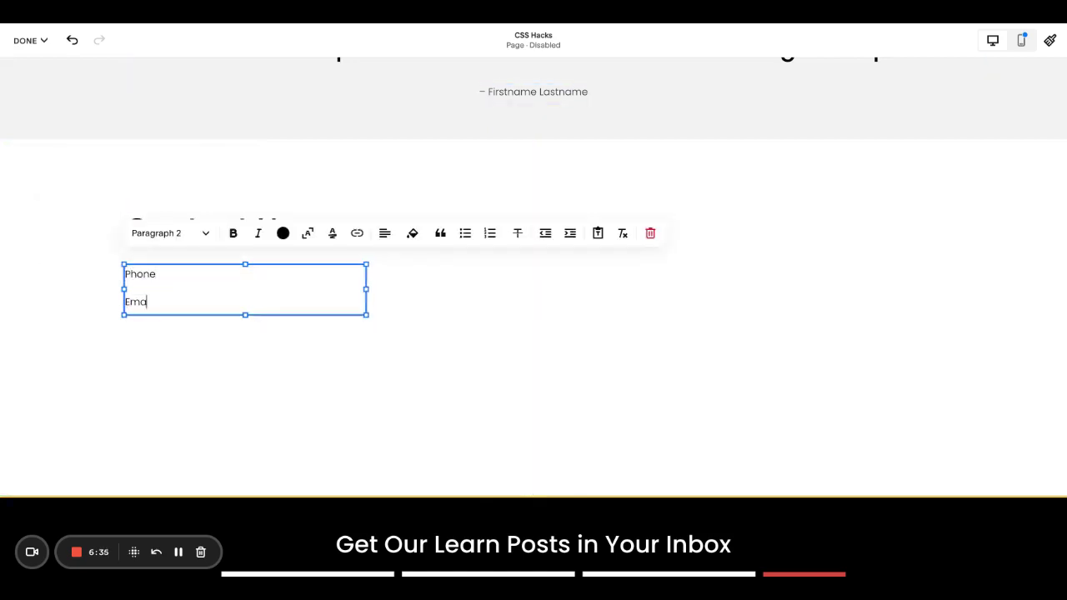
type("il")
key("Return")
type("Address line")
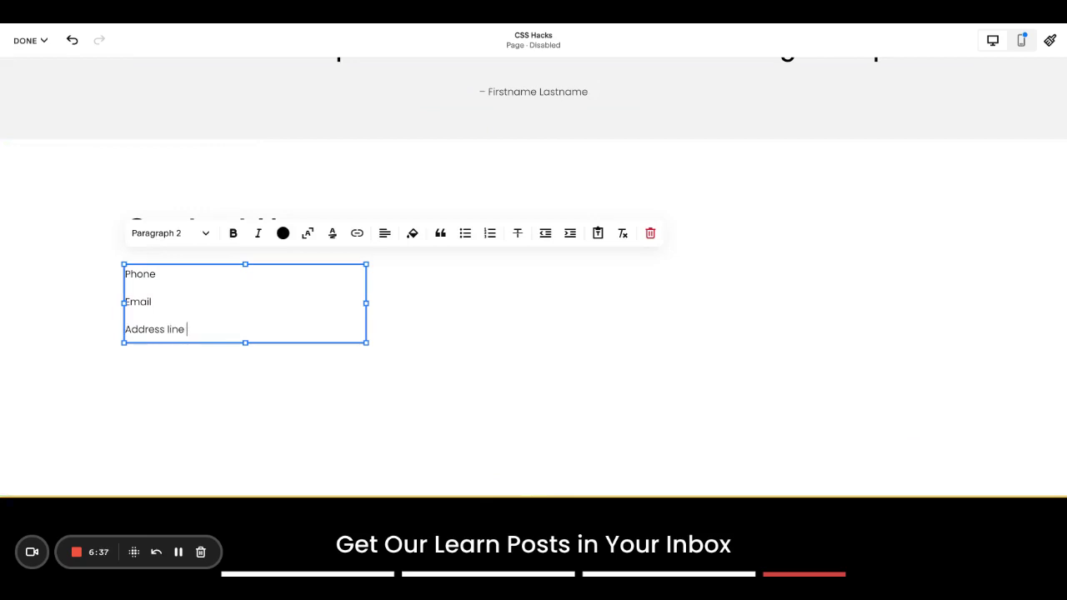
type("one")
key("Return")
type("Address line two")
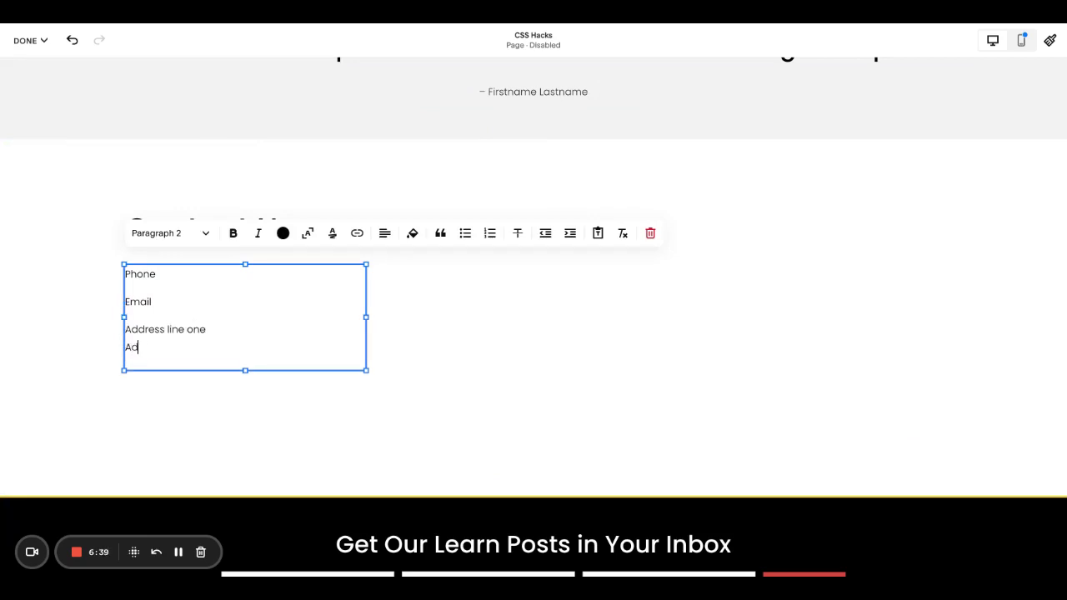
Add left-aligned Pinterest and YouTube social icons below the address lines, resized smaller
left_click(99, 339)
left_click(60, 164)
scroll(191, 373, "down", 2)
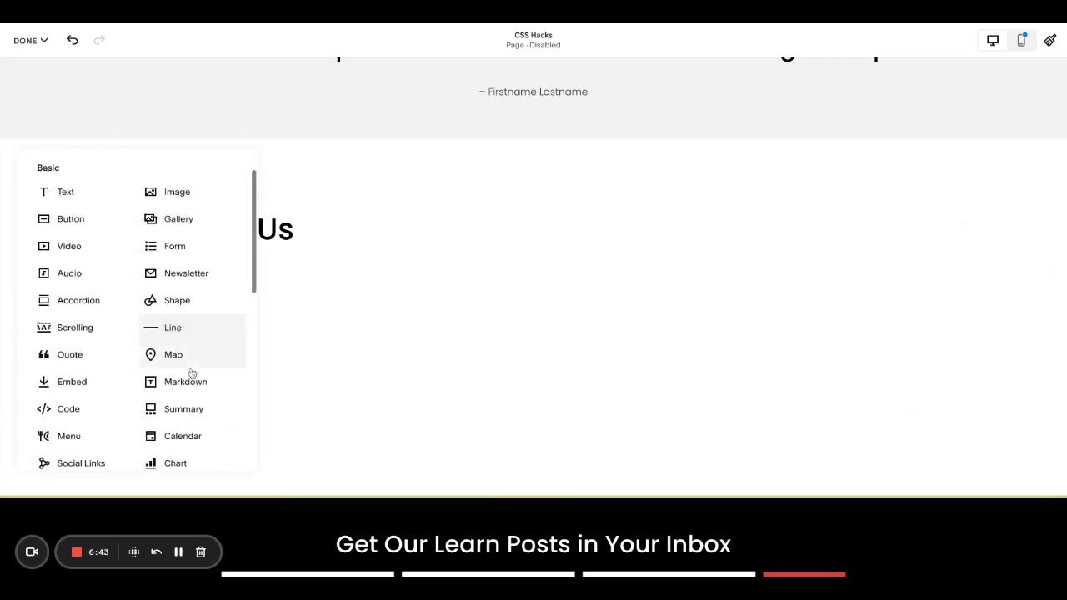
scroll(190, 373, "down", 2)
left_click(179, 384)
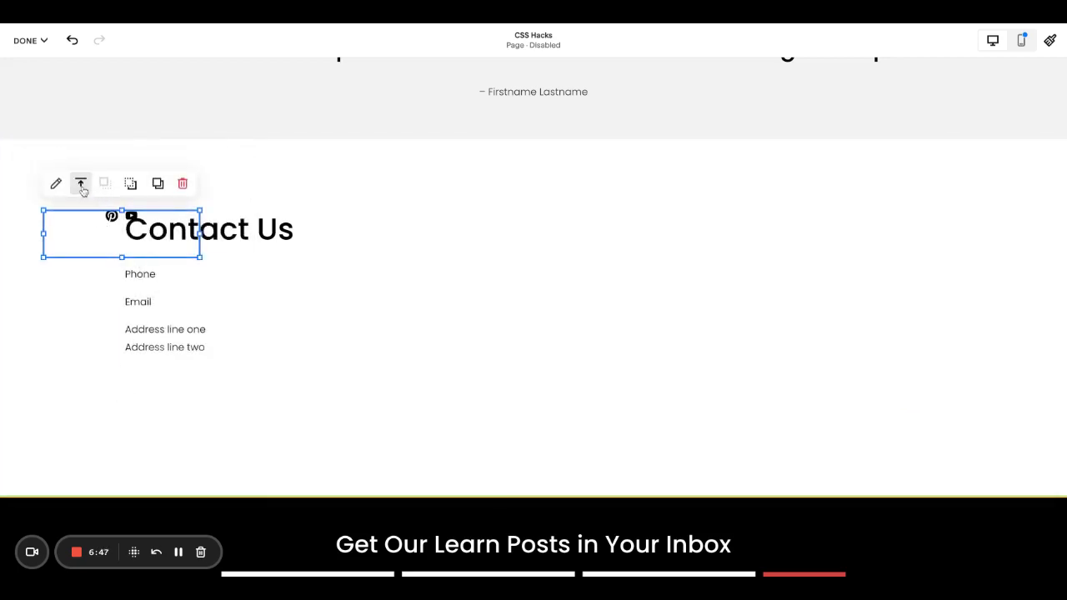
left_click_drag(99, 230, 181, 391)
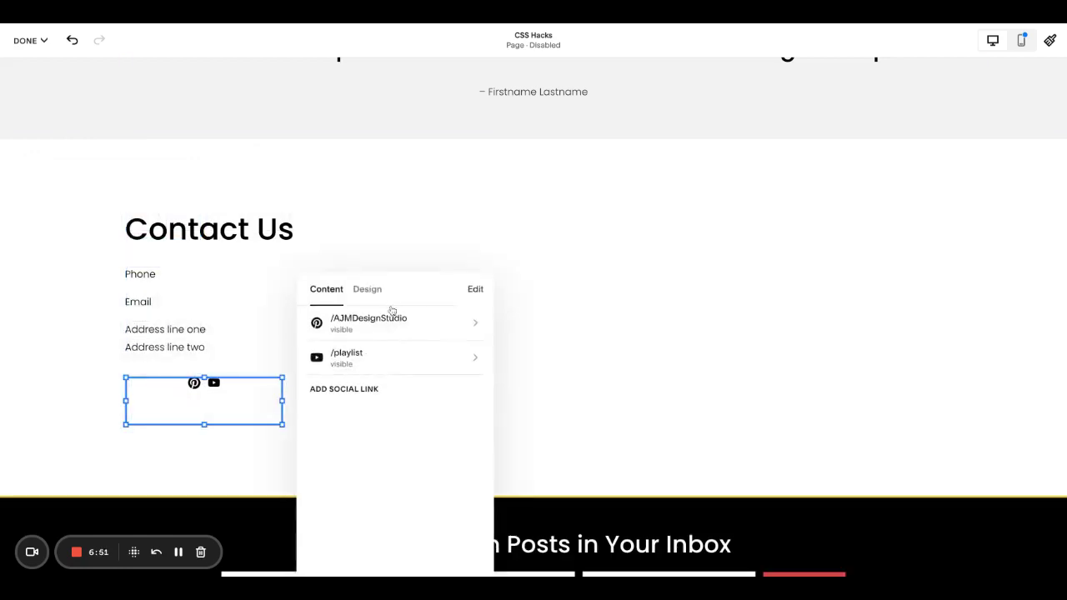
left_click(367, 302)
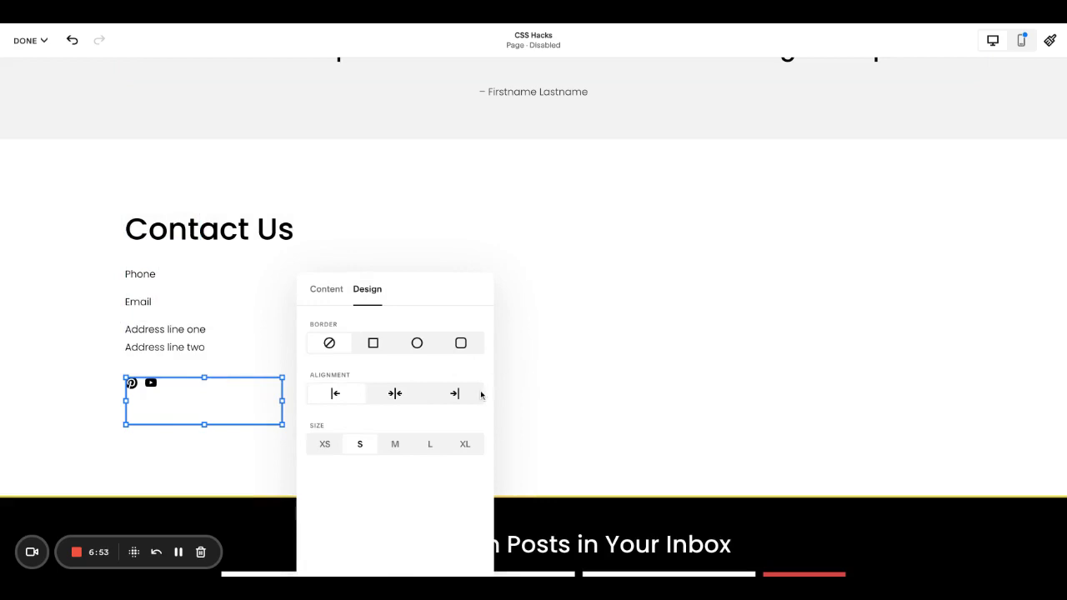
left_click(263, 406)
left_click_drag(282, 424, 282, 426)
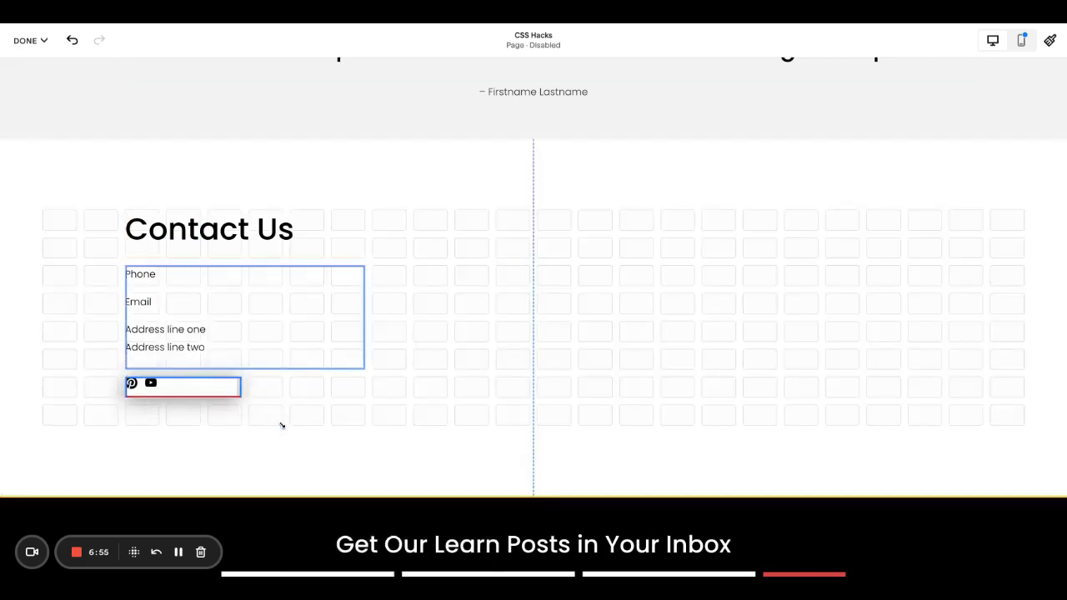
Add a form block beside Contact Us and shift the contact details down and right
left_click(63, 164)
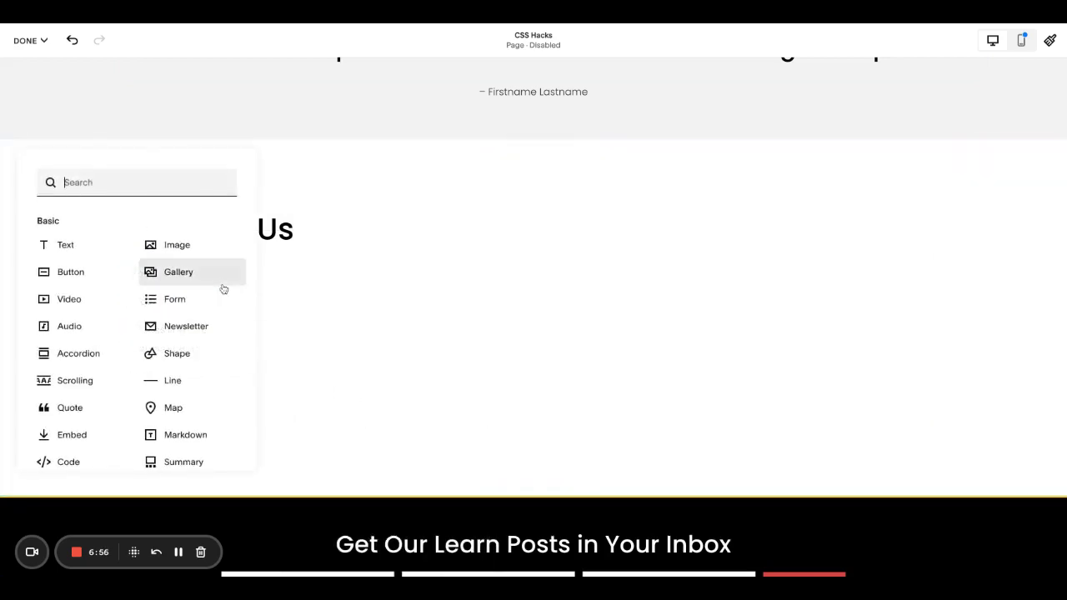
left_click(178, 299)
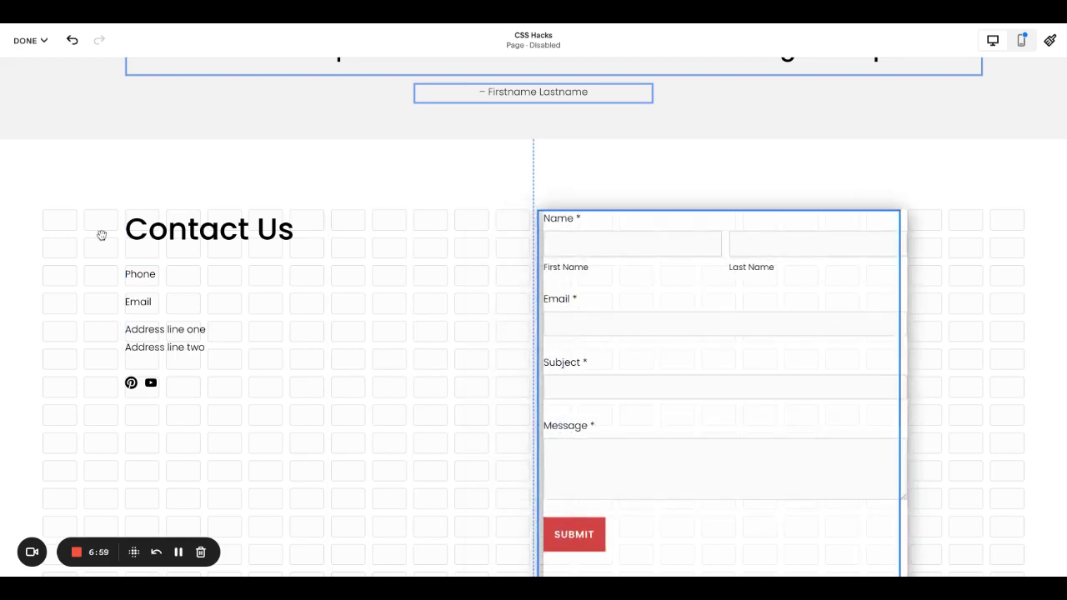
left_click(219, 322)
left_click_drag(219, 322, 211, 241)
Delete the form's Message field, leaving Name, Email and Subject with Submit
left_click(629, 288)
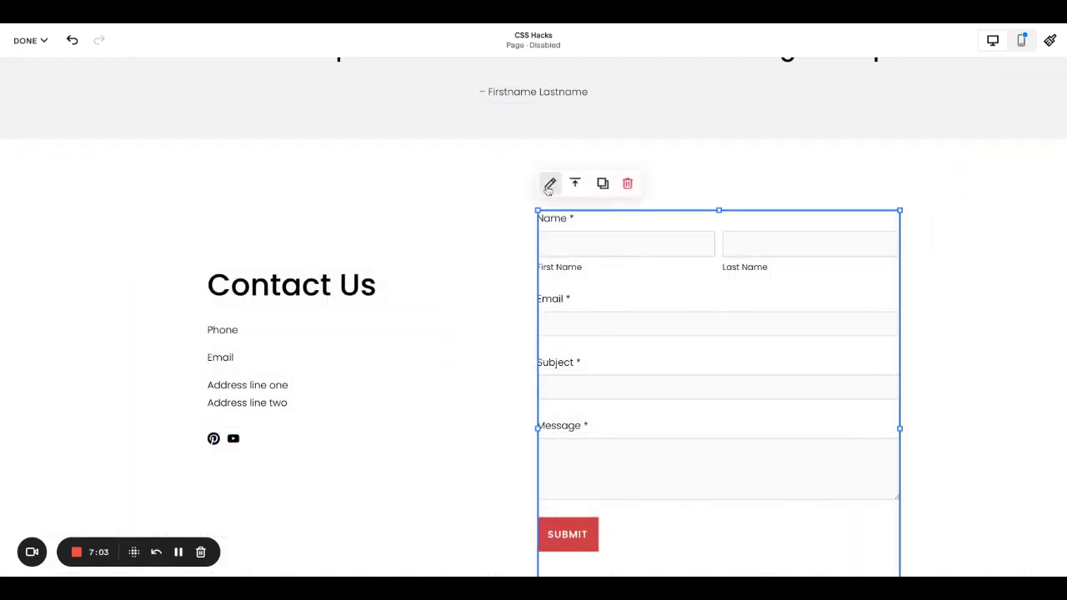
left_click(549, 185)
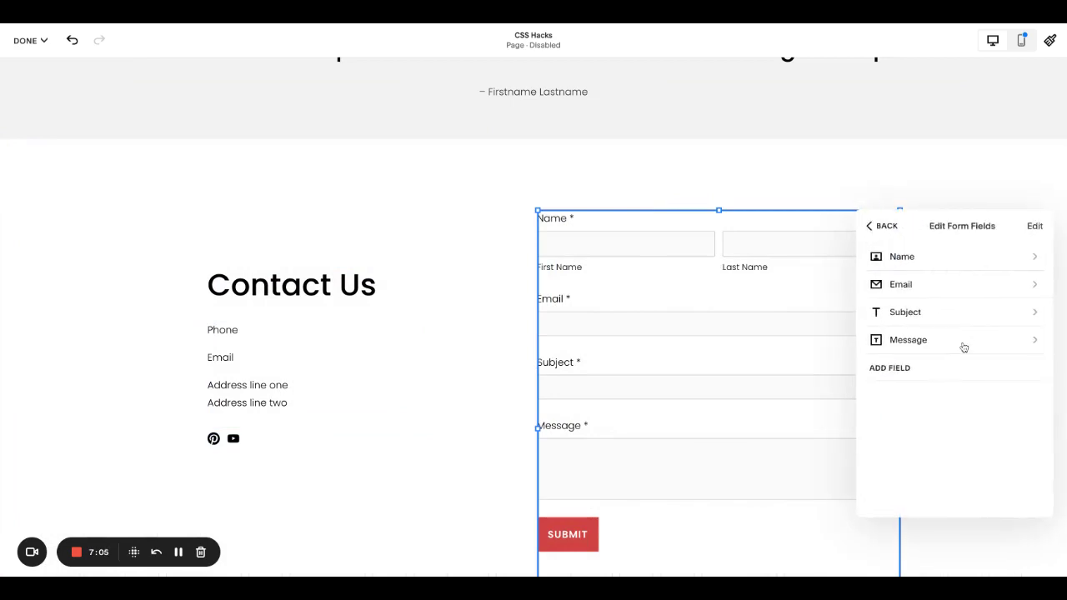
left_click(962, 341)
left_click(895, 469)
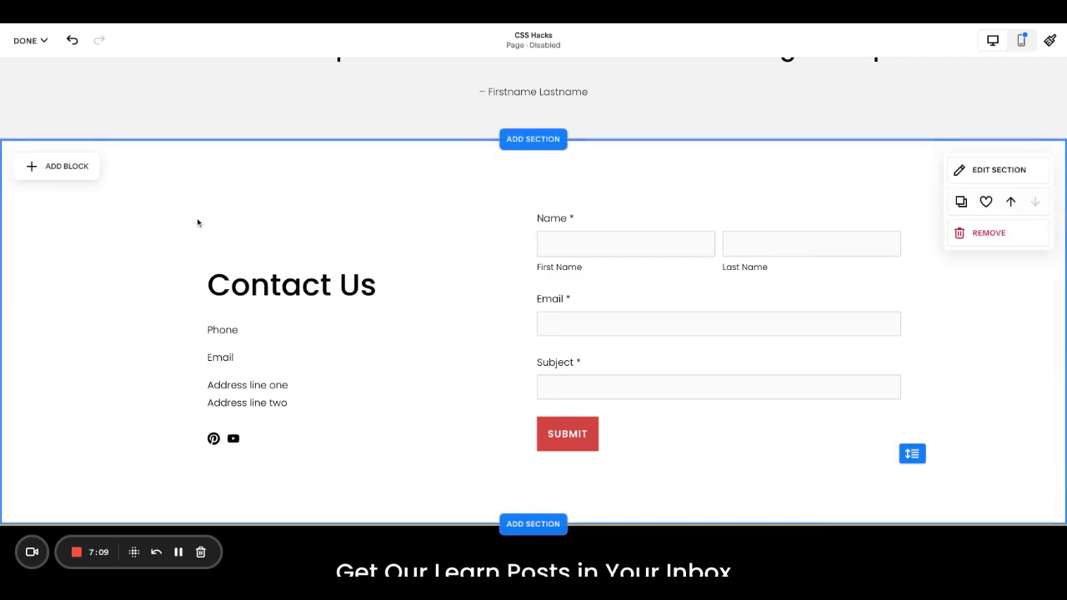
Move the Contact Us heading up closer to its details
left_click(296, 320)
left_click_drag(296, 320, 295, 289)
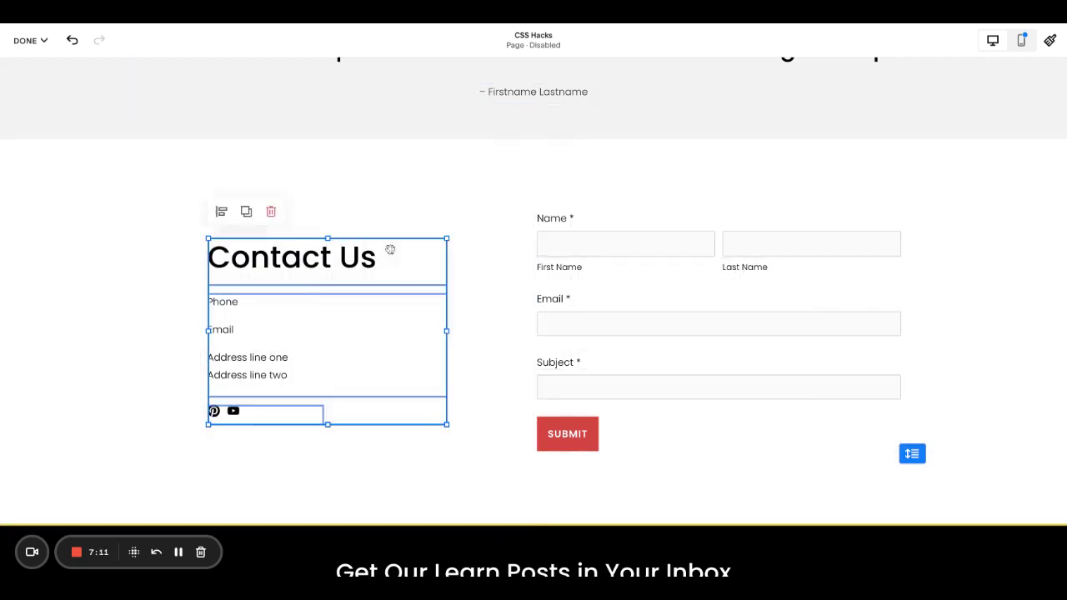
left_click(504, 317)
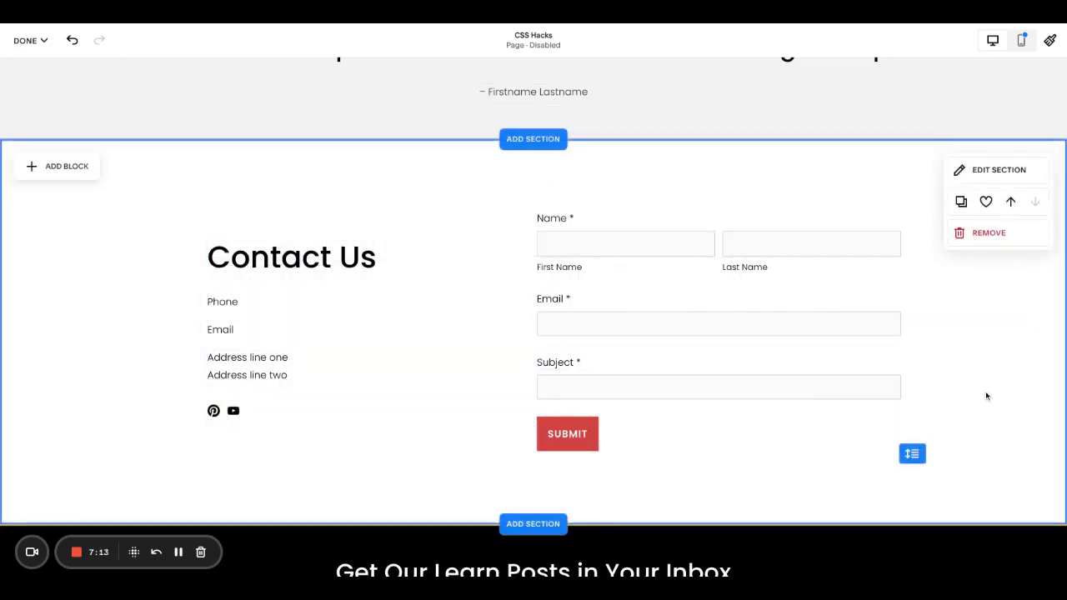
Save the page edits, then scroll through the finished homepage in full-screen preview
left_click(27, 40)
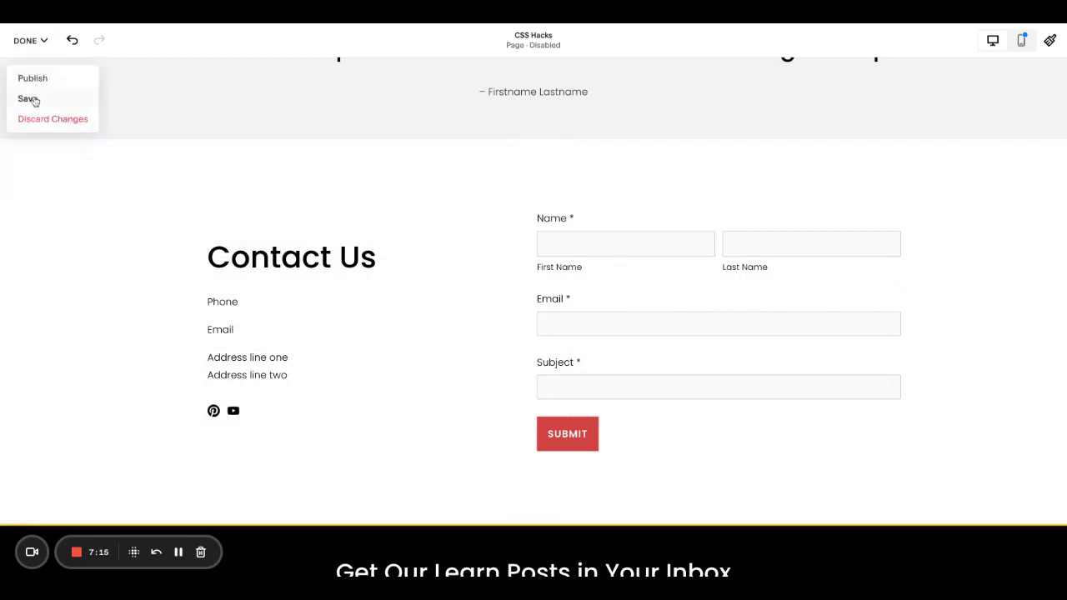
left_click(32, 98)
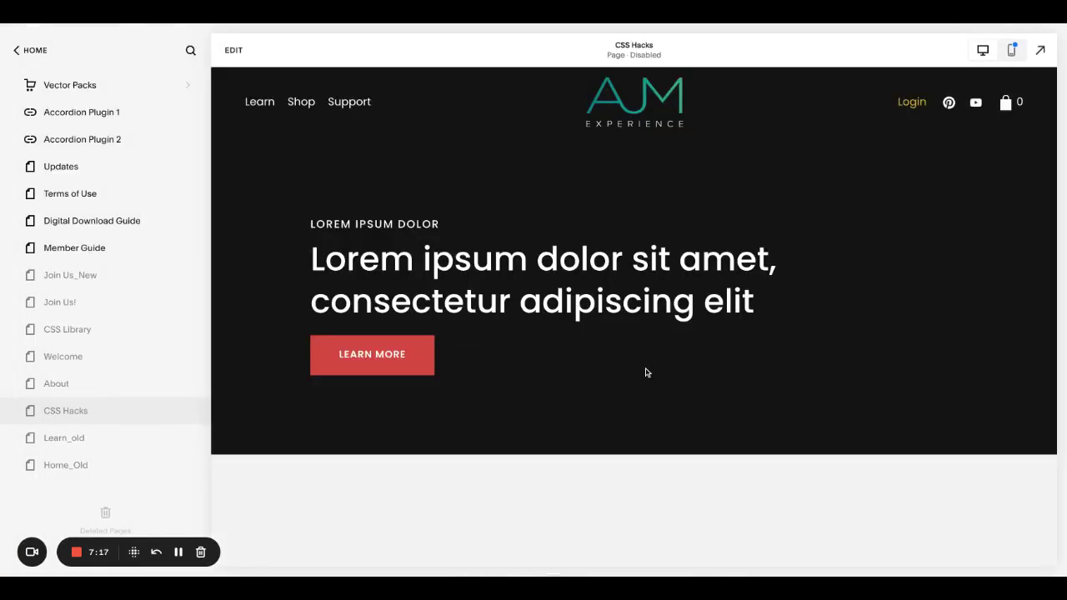
left_click(1039, 50)
scroll(918, 225, "down", 5)
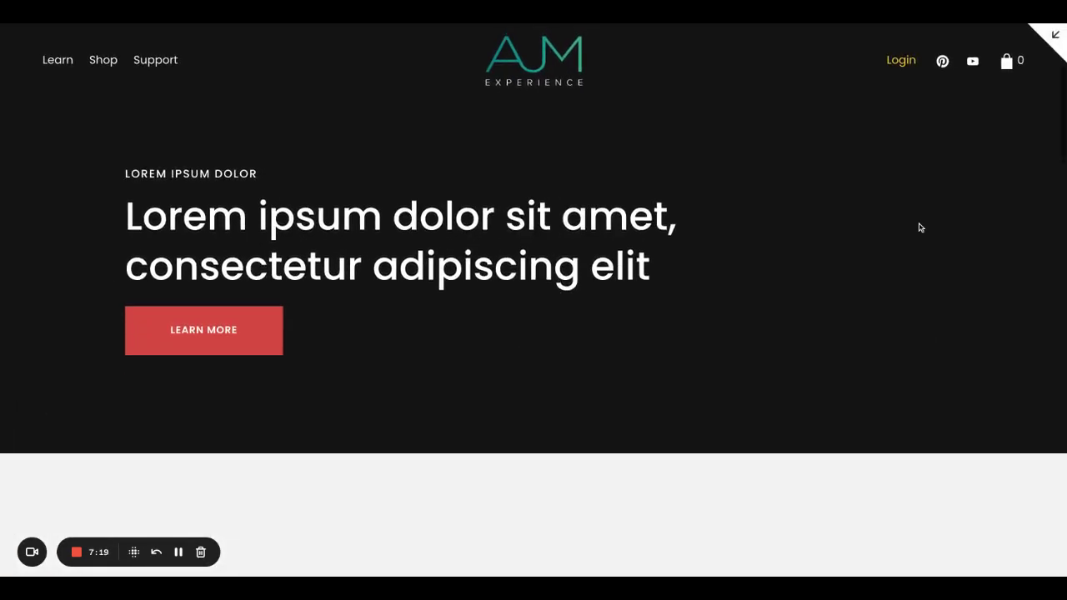
scroll(919, 227, "down", 1)
scroll(919, 228, "down", 2)
scroll(920, 228, "down", 3)
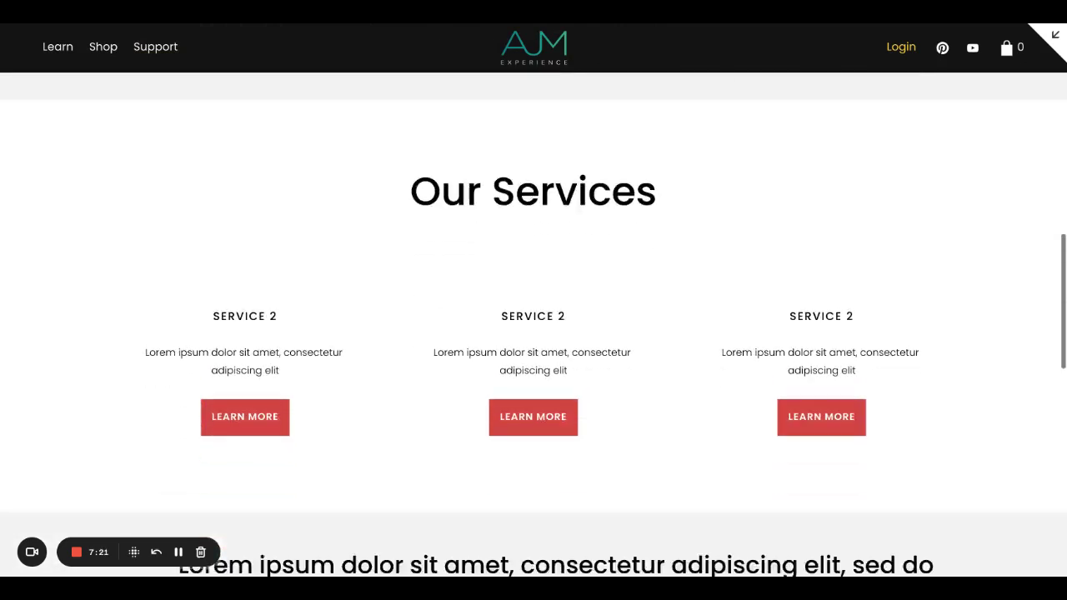
scroll(919, 227, "down", 4)
scroll(533, 333, "down", 4)
scroll(533, 334, "down", 2)
scroll(533, 333, "up", 10)
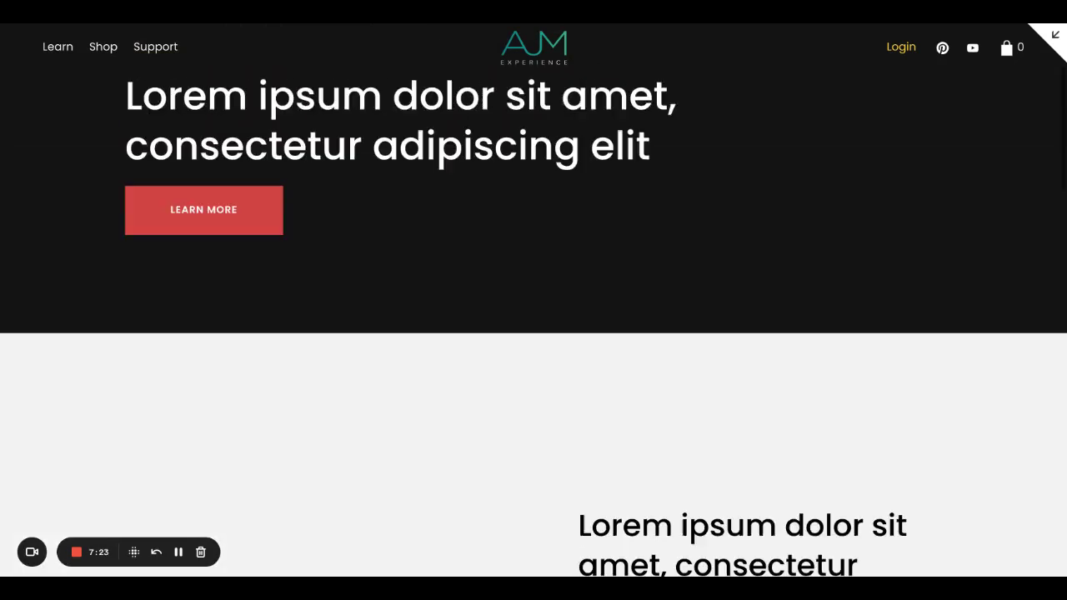
left_click(1054, 37)
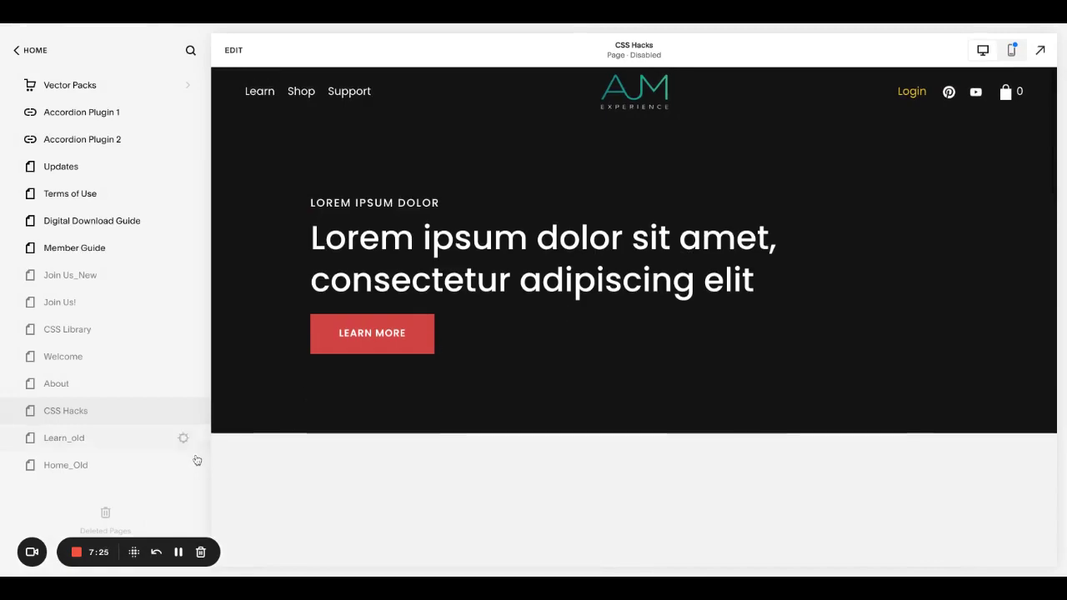